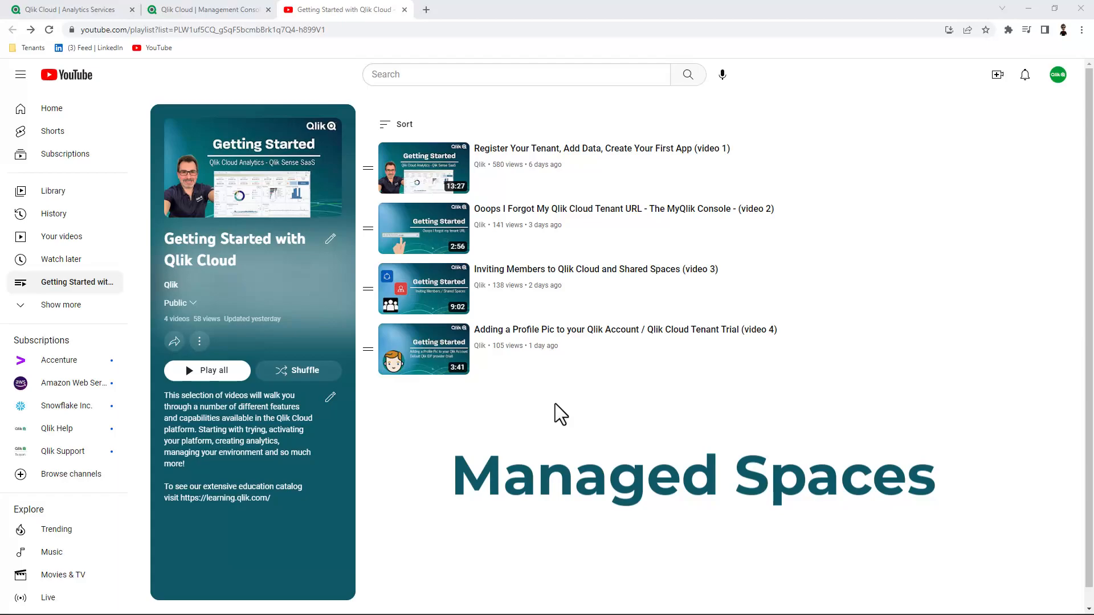
# Step: Open video 4 about adding a profile pic from the Getting Started playlist and look at its comments
pyautogui.click(437, 357)
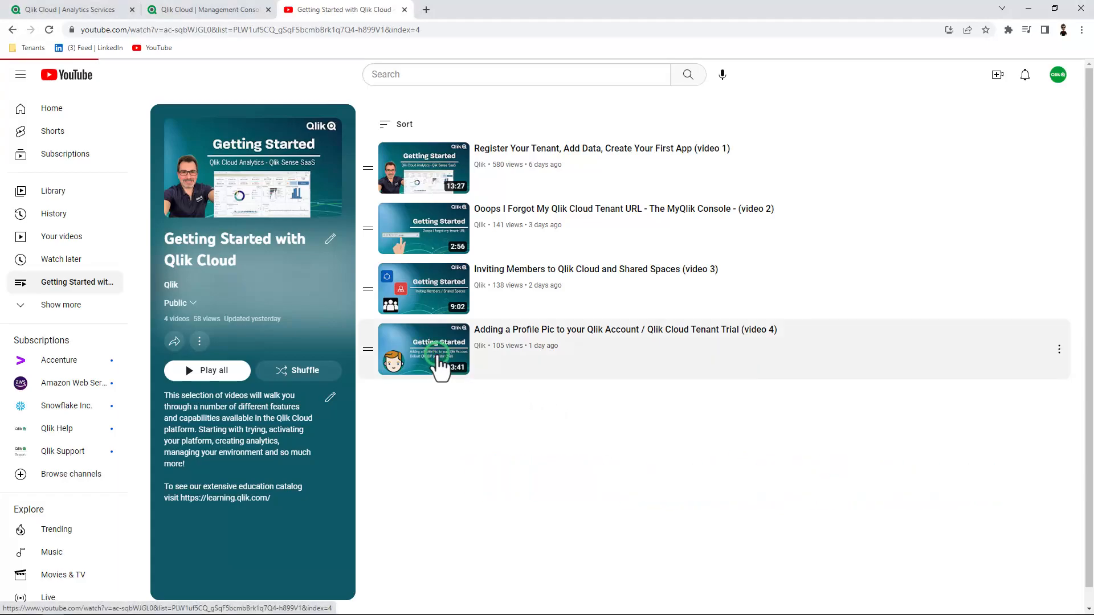
pyautogui.scroll(-2, 26, 497)
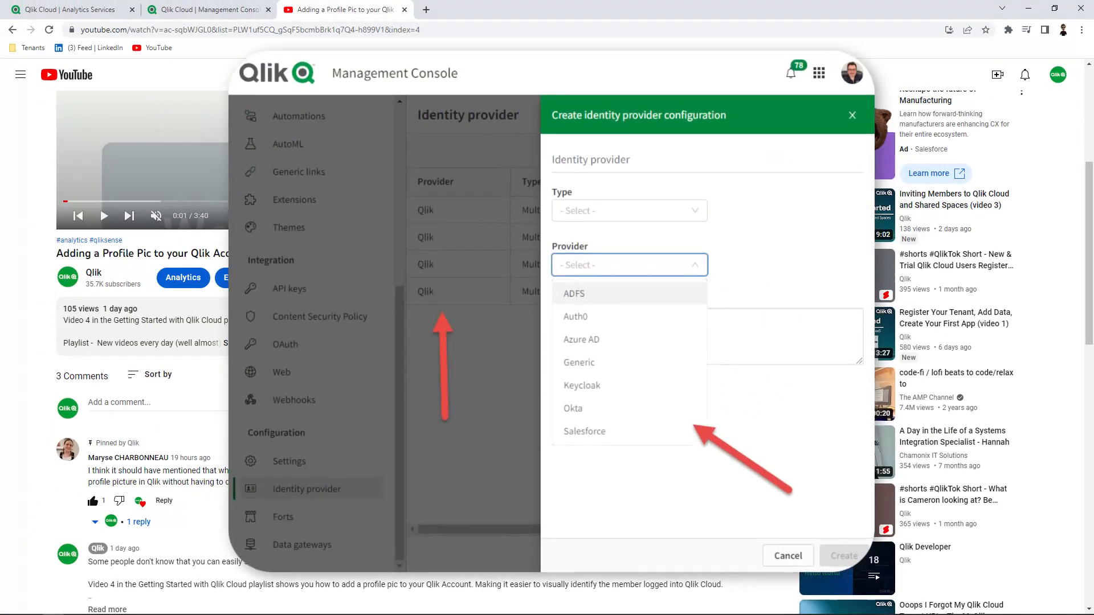
pyautogui.scroll(1, 547, 342)
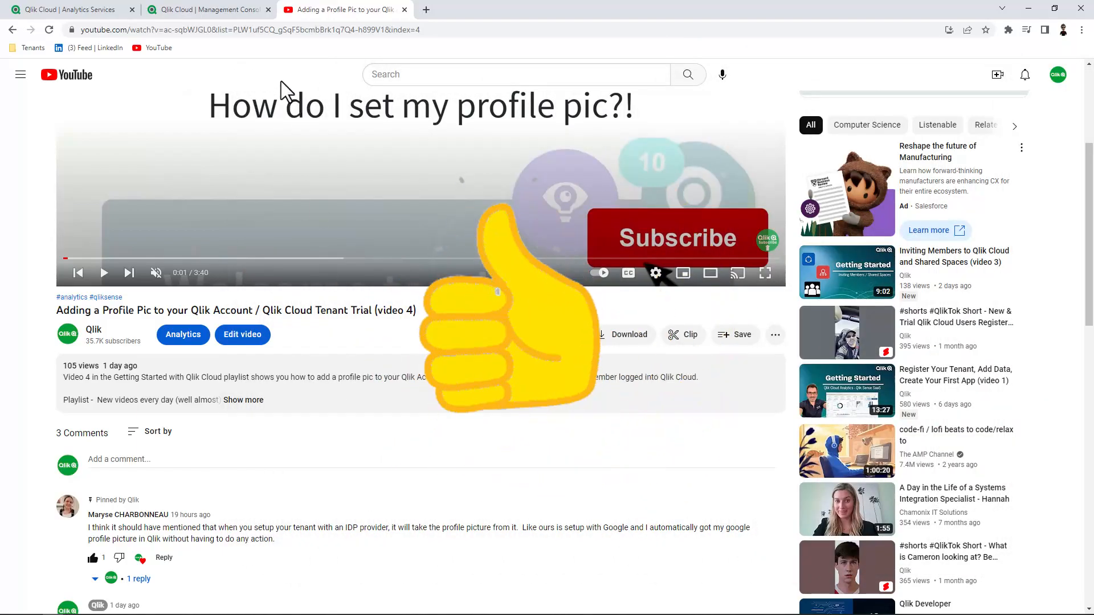
# Step: Switch from YouTube to Qlik Cloud, locate the Management Console among the tenant's apps, and bring up its user list
pyautogui.click(50, 10)
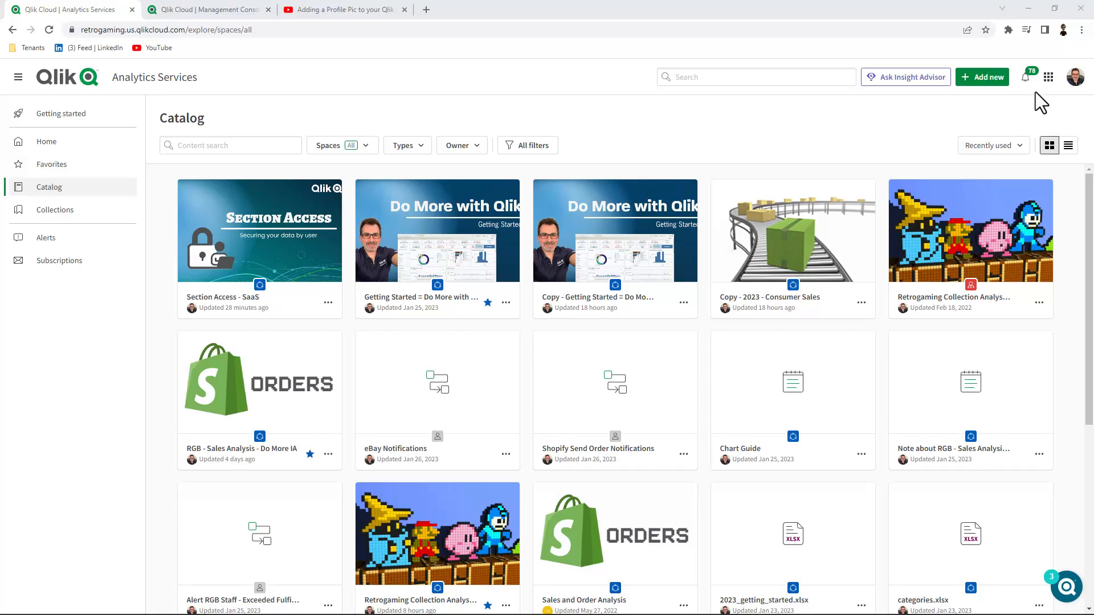
pyautogui.click(1048, 77)
pyautogui.scroll(-3, 986, 162)
pyautogui.scroll(-1, 928, 182)
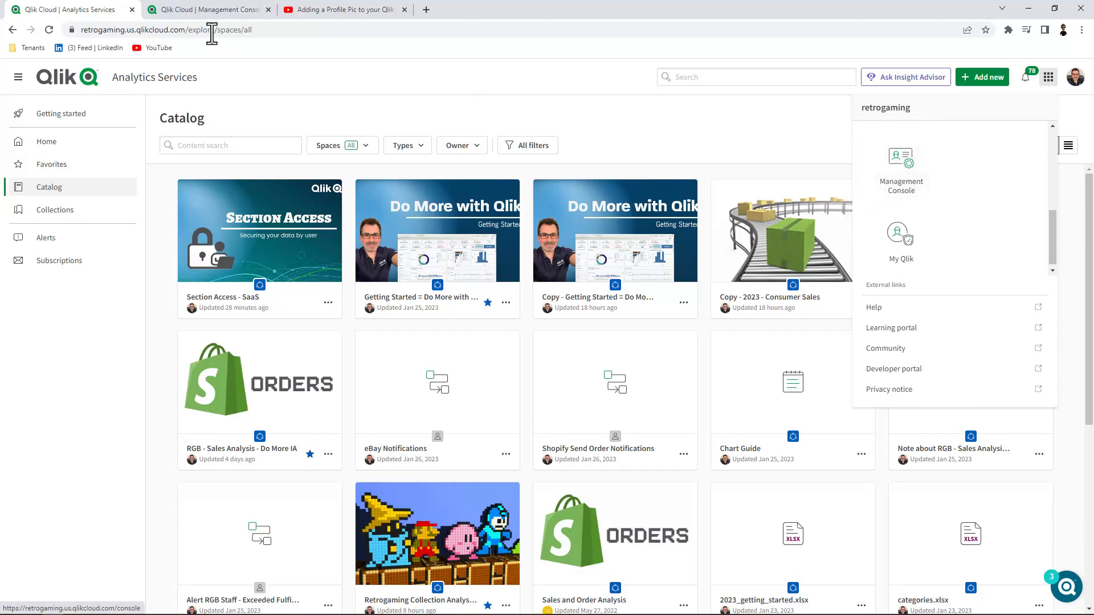
pyautogui.click(176, 11)
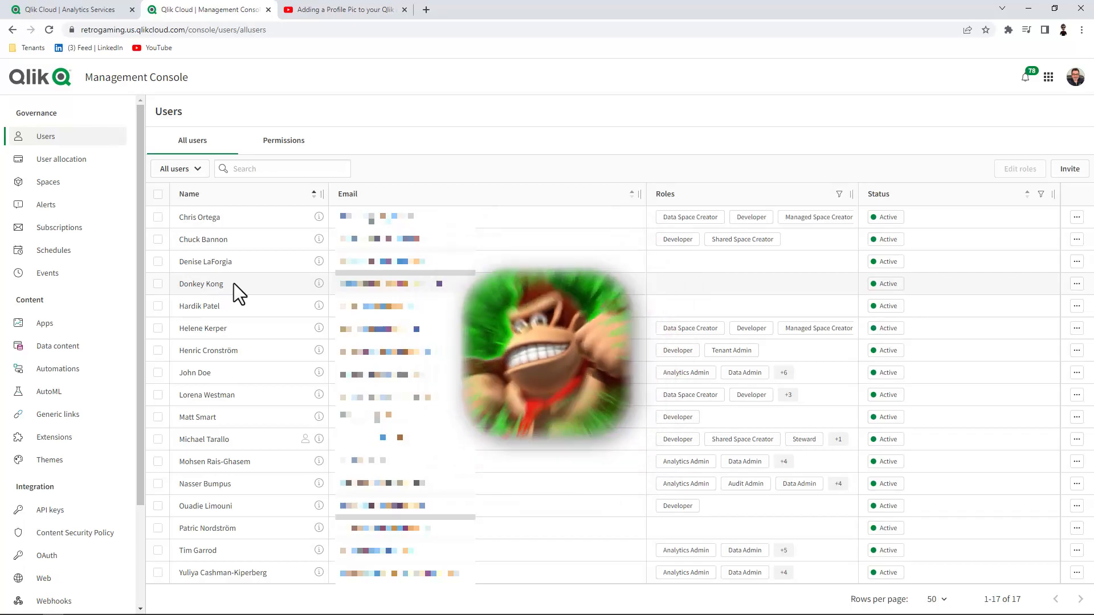
# Step: Examine the user and admin roles that can be assigned to Donkey Kong, and leave without changing any
pyautogui.click(1076, 283)
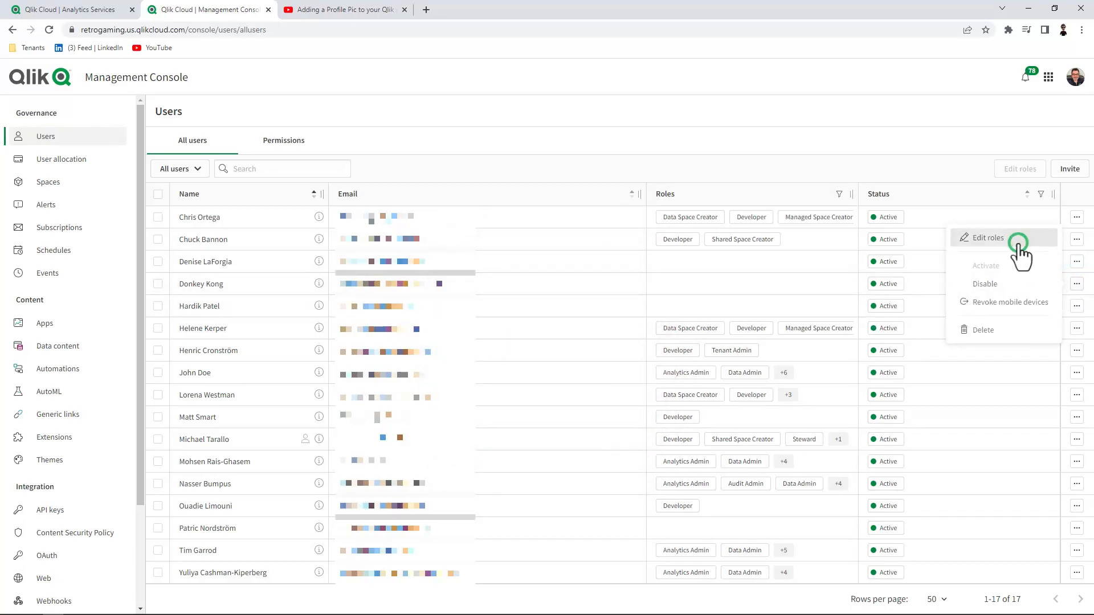
pyautogui.click(1015, 239)
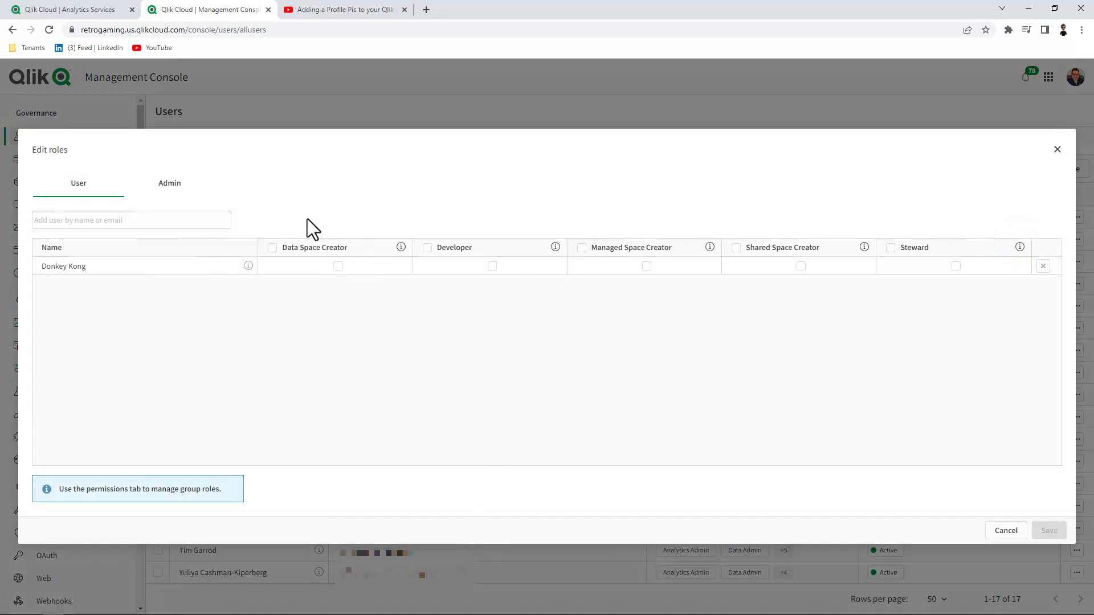
pyautogui.click(173, 182)
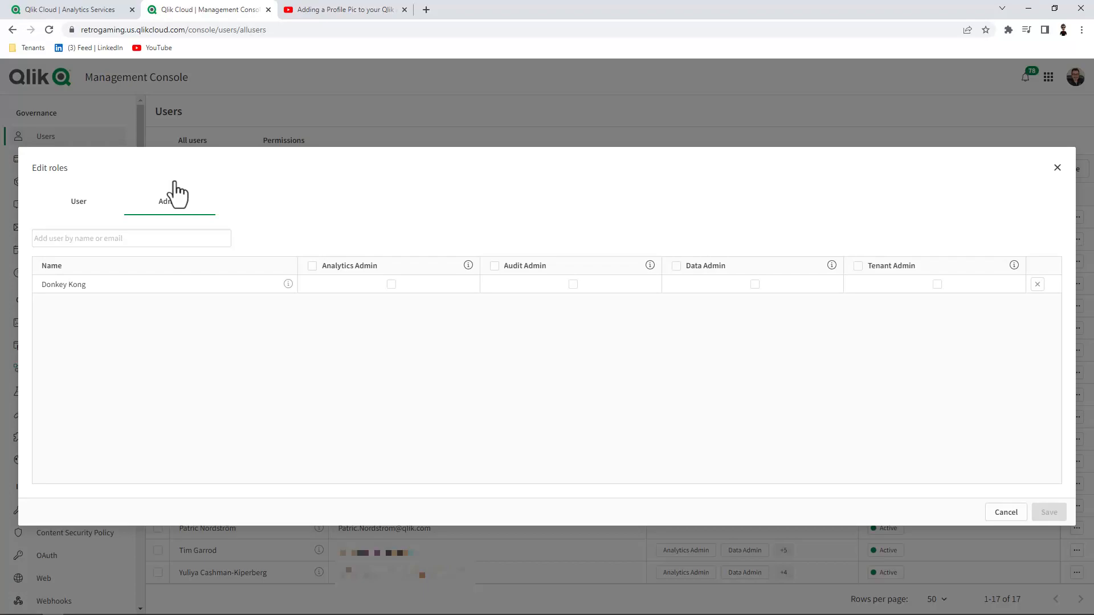
pyautogui.click(91, 200)
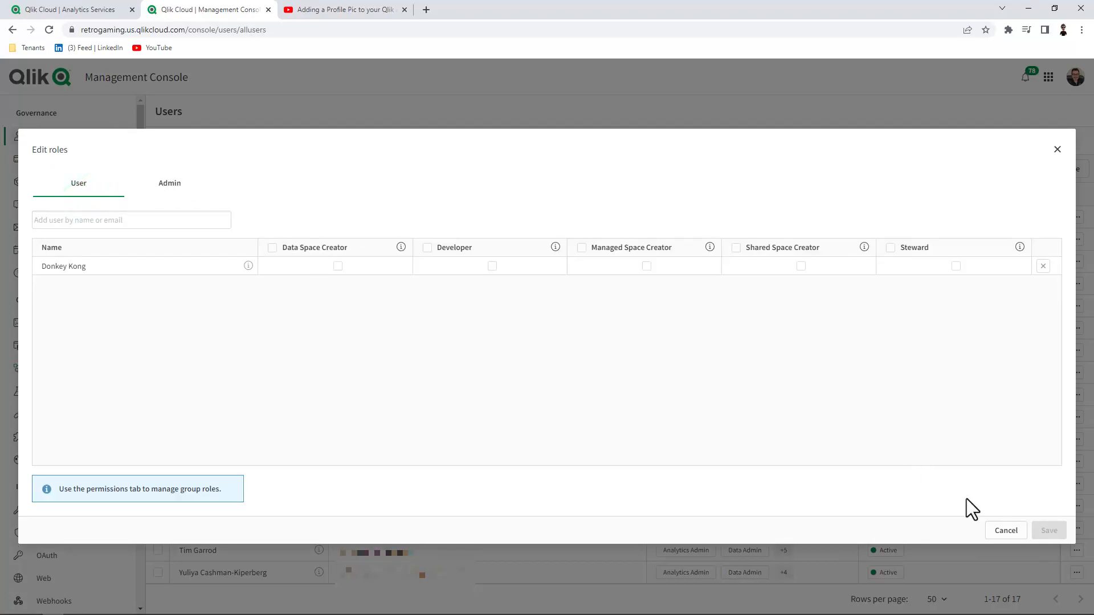
pyautogui.click(1007, 531)
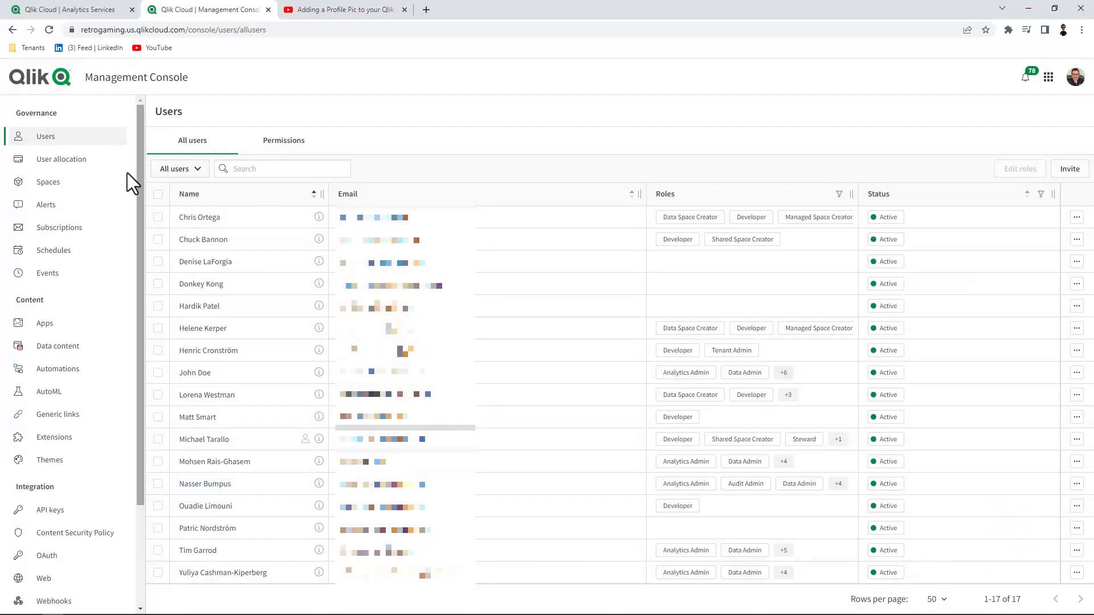
# Step: Assign an Analyzer entitlement to Donkey Kong in the user allocation
pyautogui.click(81, 162)
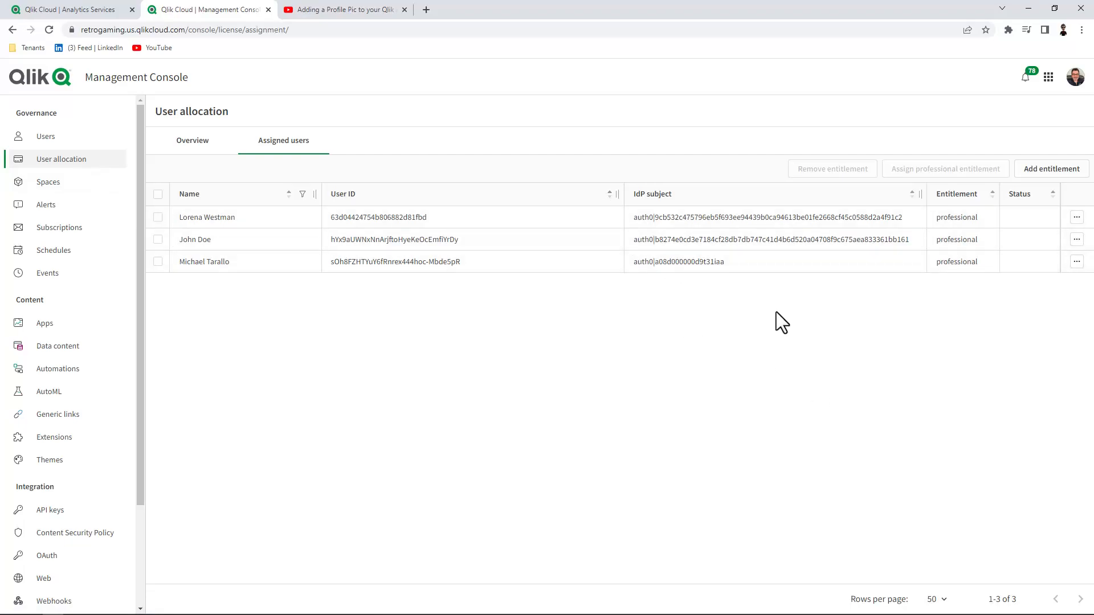
pyautogui.click(1031, 171)
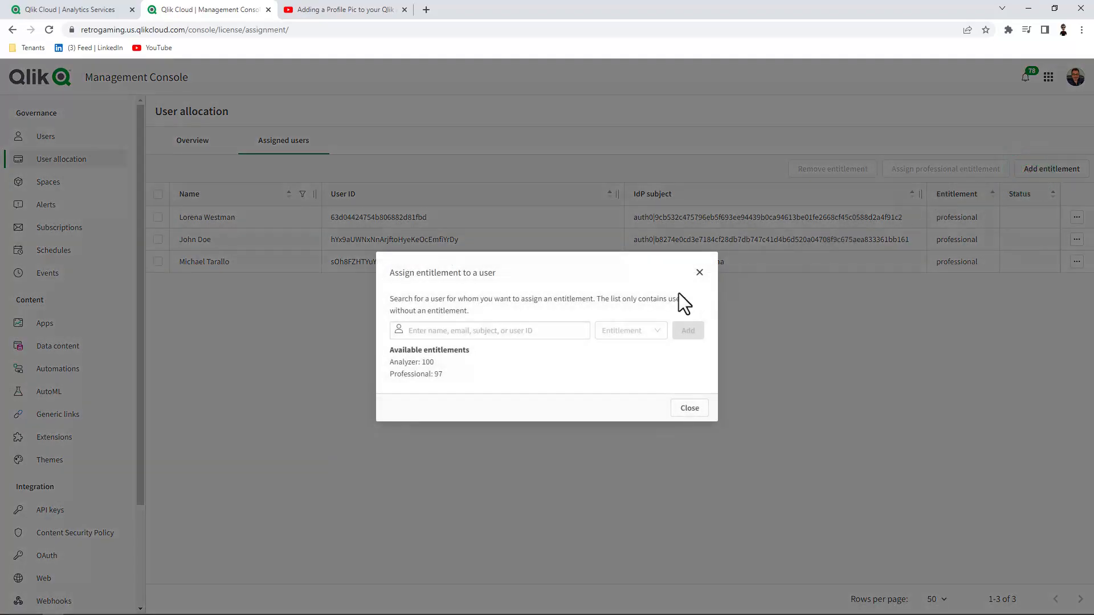
pyautogui.click(568, 329)
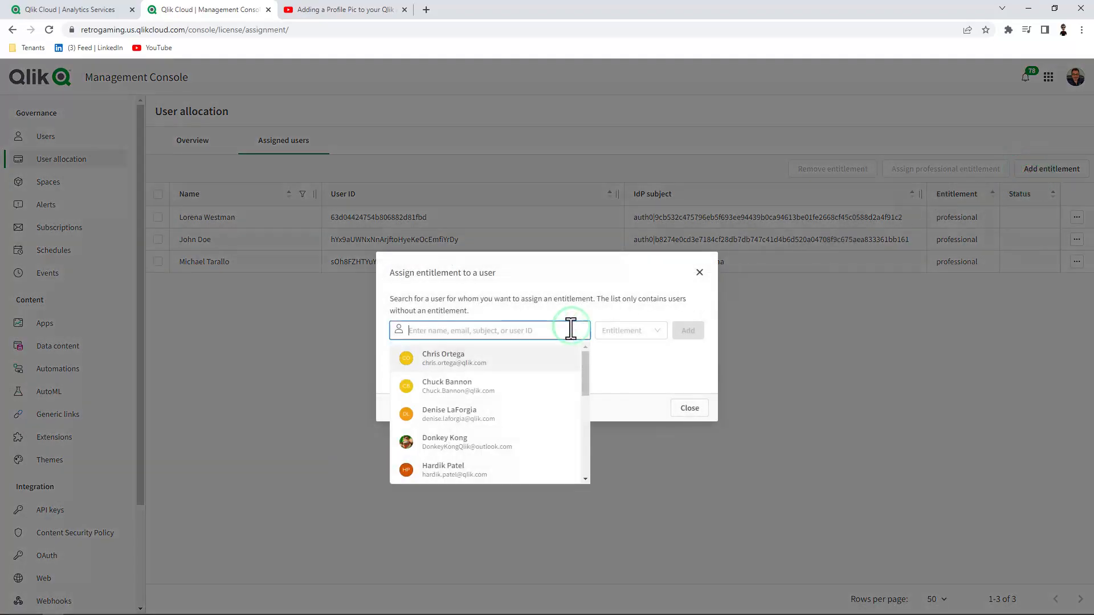
pyautogui.click(472, 444)
pyautogui.click(659, 335)
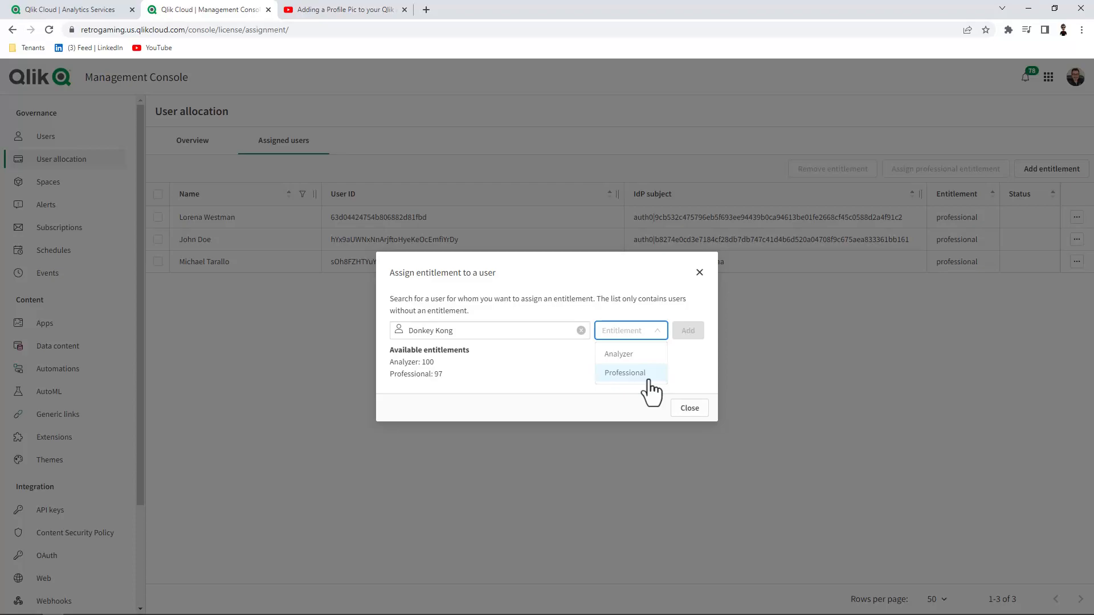
pyautogui.click(640, 356)
pyautogui.click(690, 334)
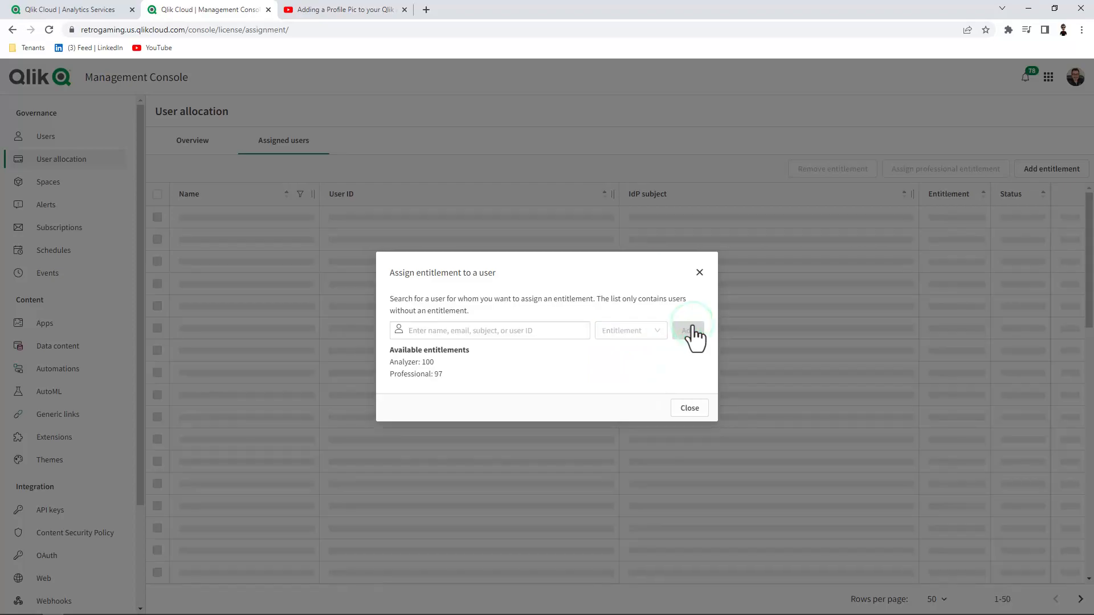
pyautogui.click(696, 410)
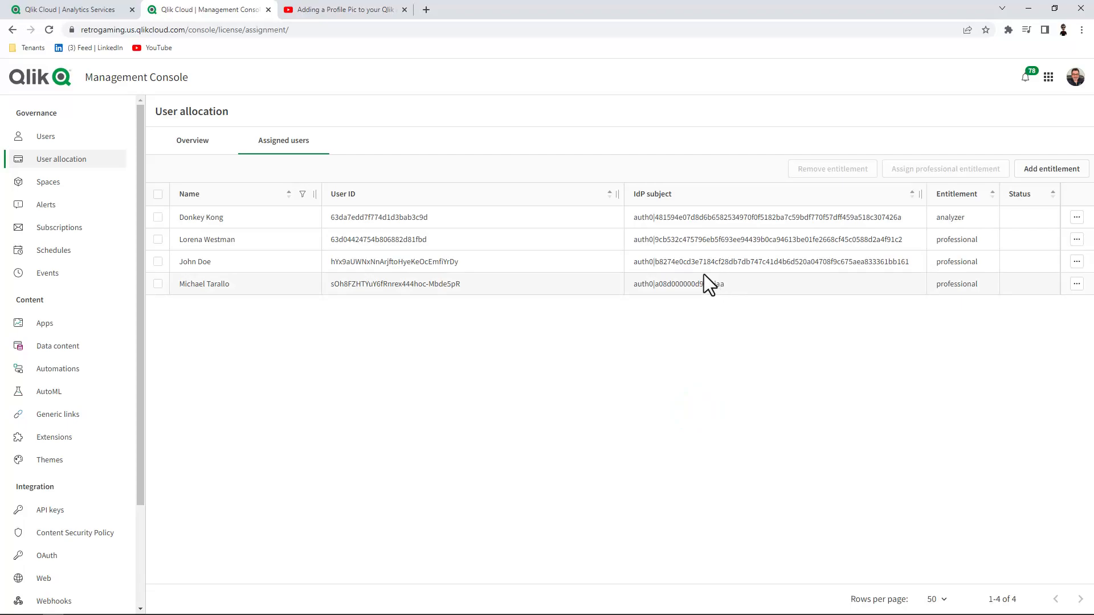
# Step: Create a new space of type Managed named "Sales - Managed" in Analytics Services
pyautogui.click(68, 8)
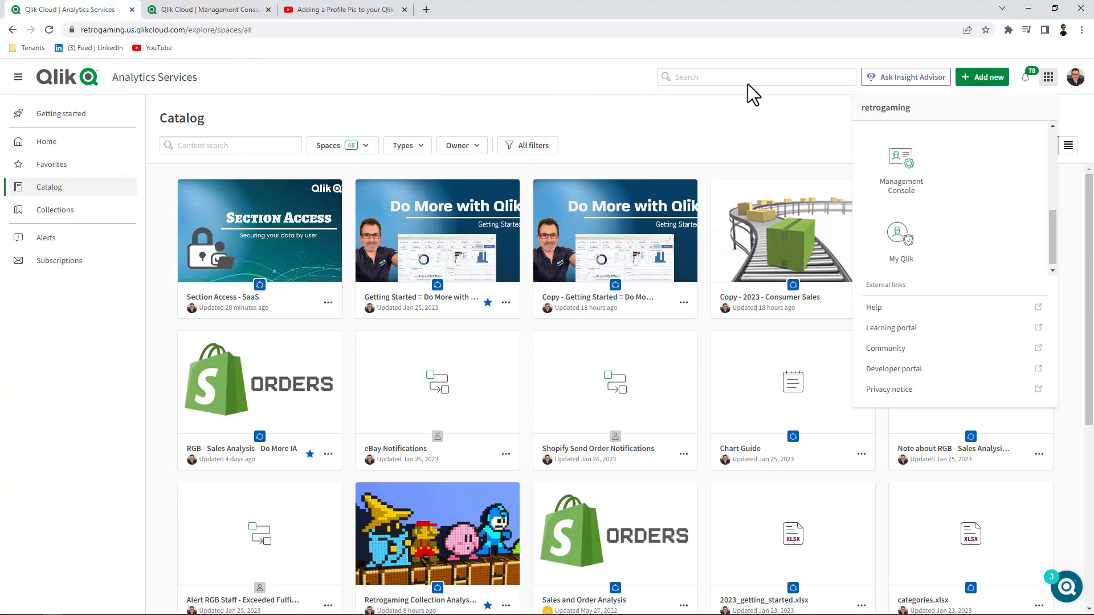
pyautogui.click(801, 112)
pyautogui.click(982, 80)
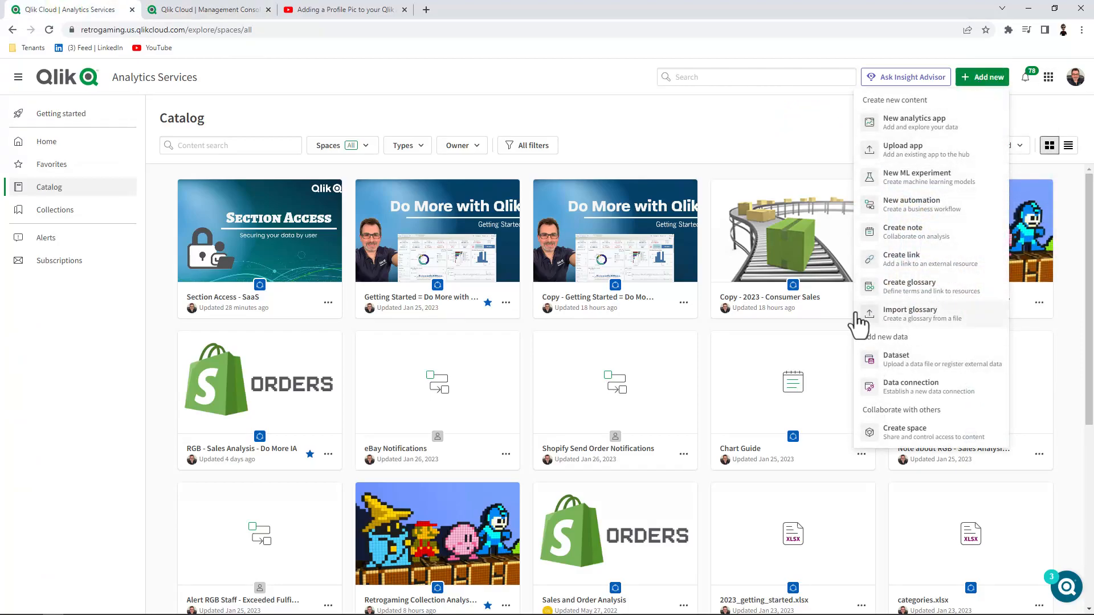
pyautogui.click(892, 432)
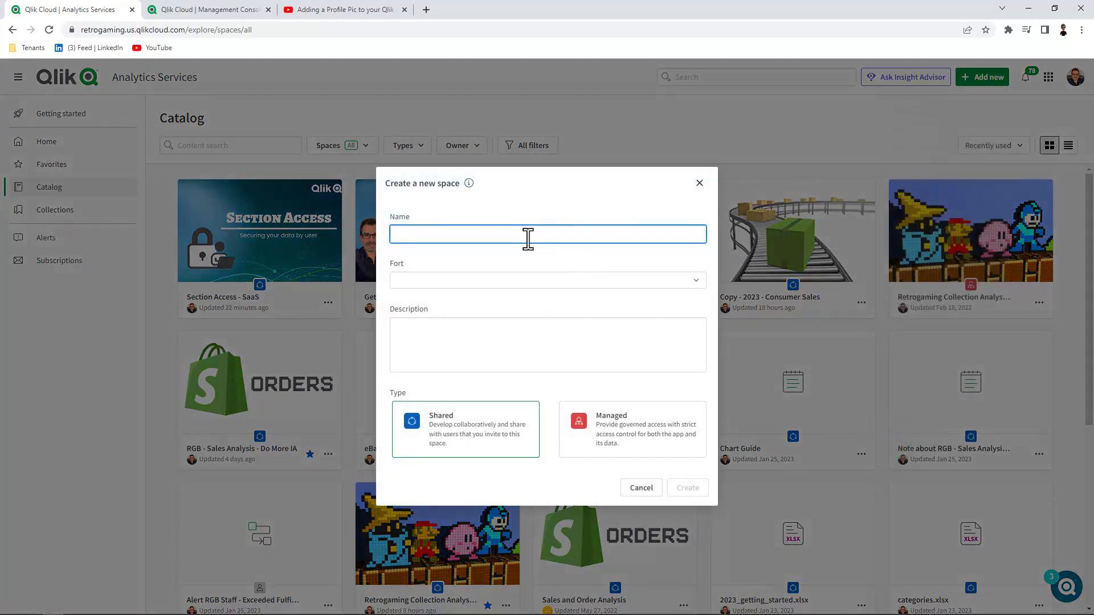
pyautogui.write('Sales ')
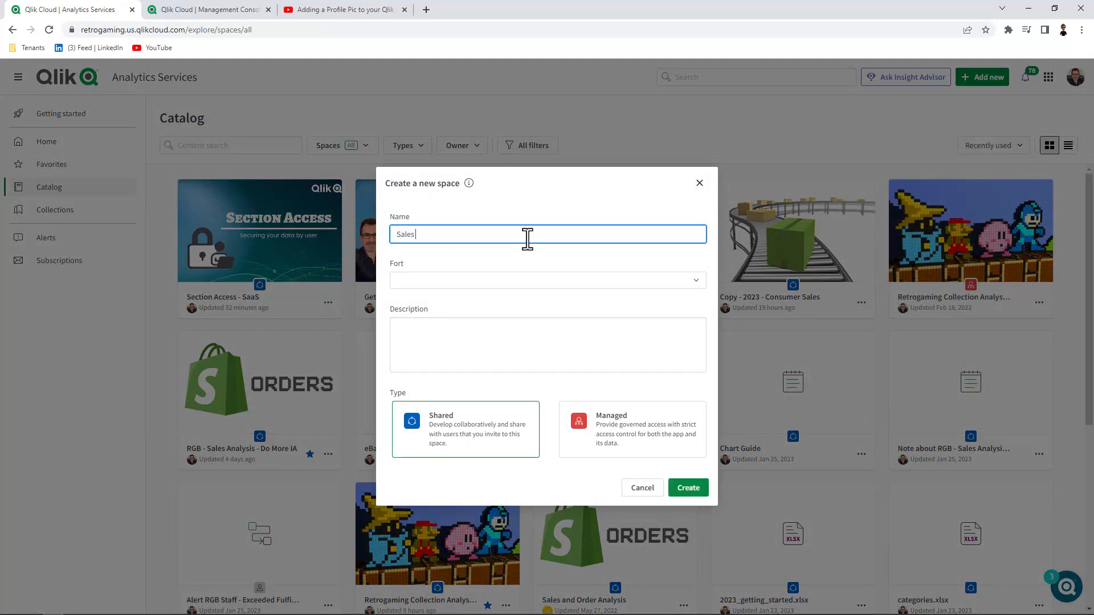
pyautogui.write('- Managed')
pyautogui.click(604, 424)
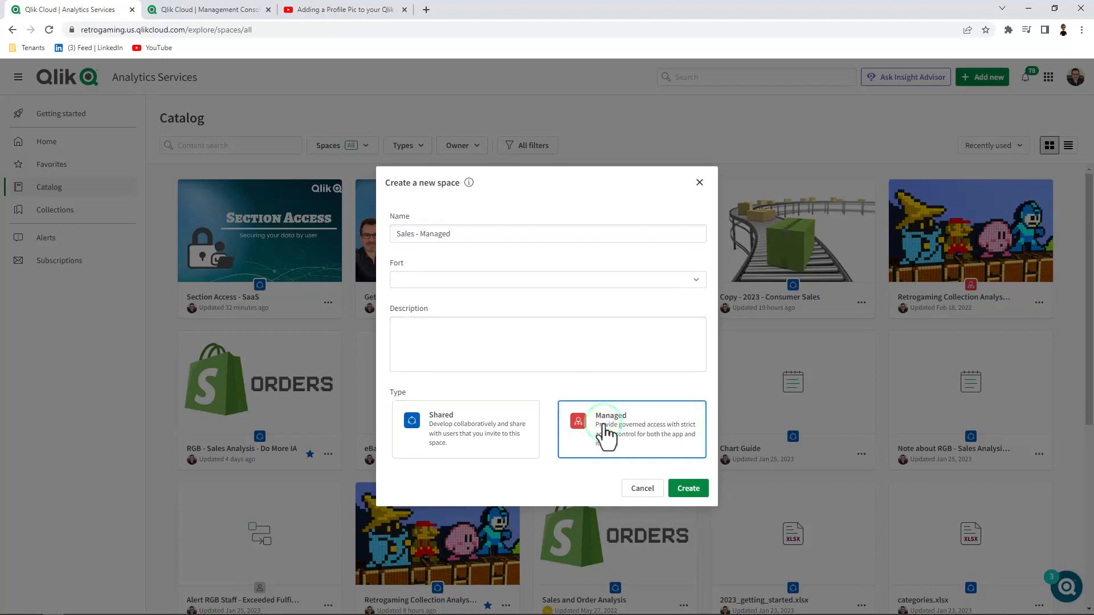
pyautogui.click(688, 488)
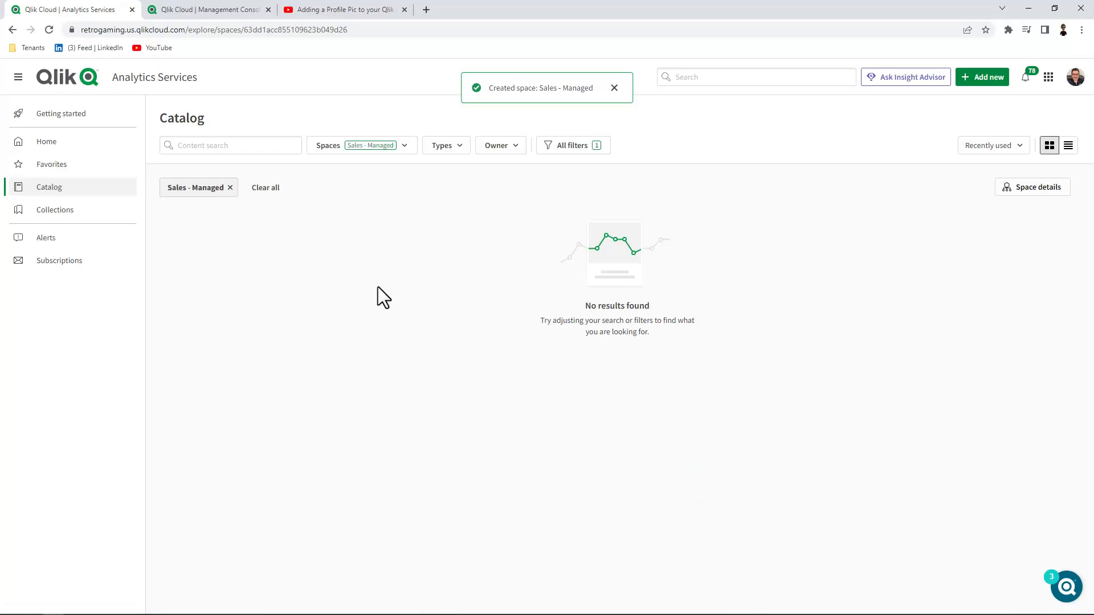
# Step: Filter the catalog to the shared space Do More with Qlik and open the "Getting Started = Do More with Qlik" app
pyautogui.click(401, 153)
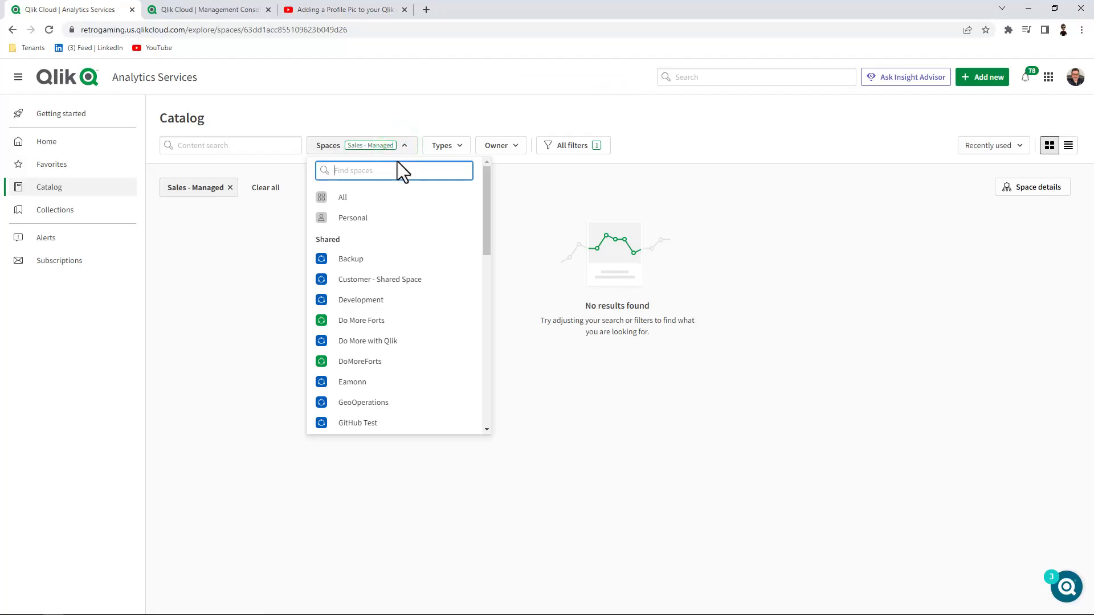
pyautogui.click(378, 342)
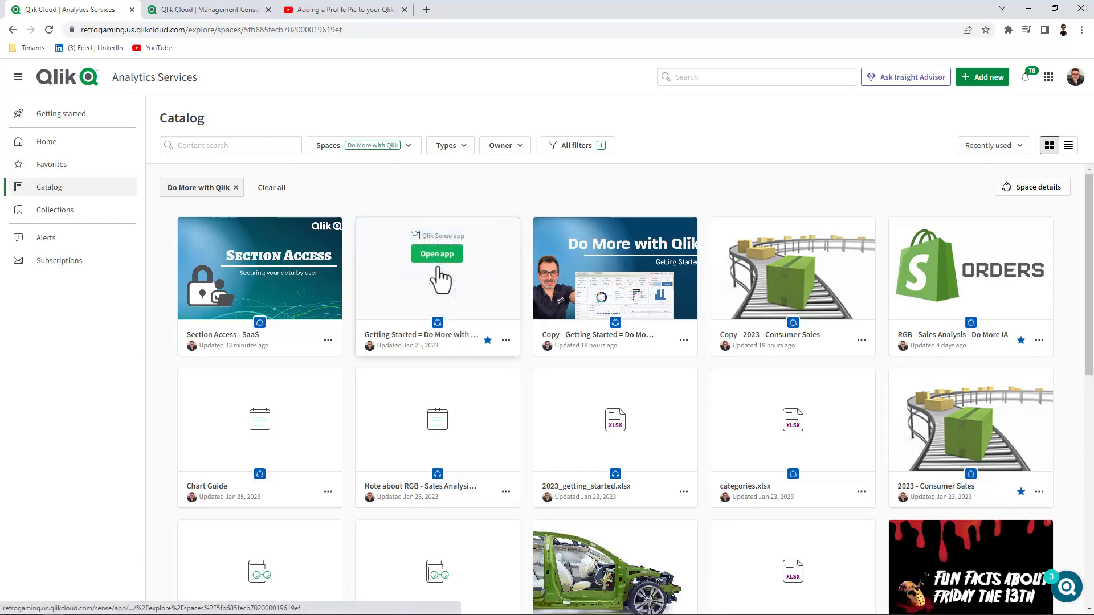
pyautogui.click(437, 264)
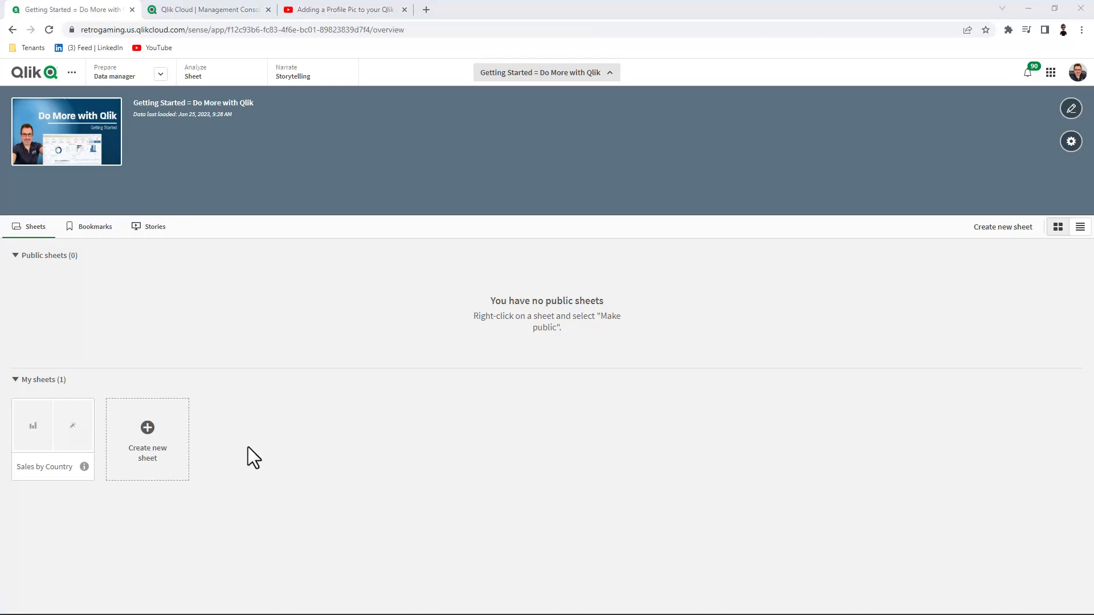
# Step: Make the Sales by Country sheet public in the app overview
pyautogui.rightClick(66, 444)
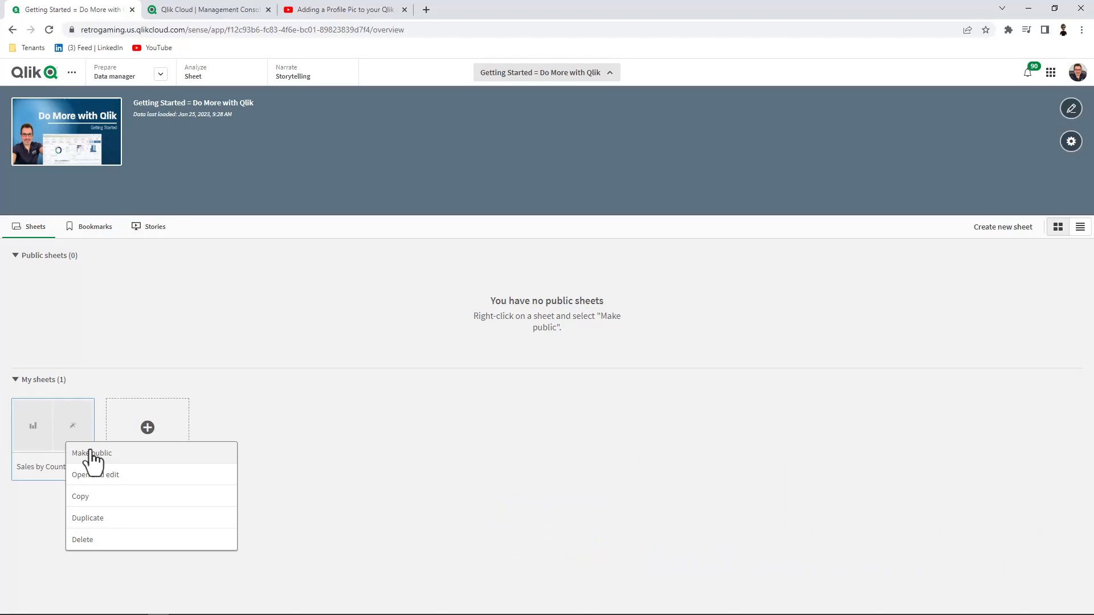
pyautogui.rightClick(52, 430)
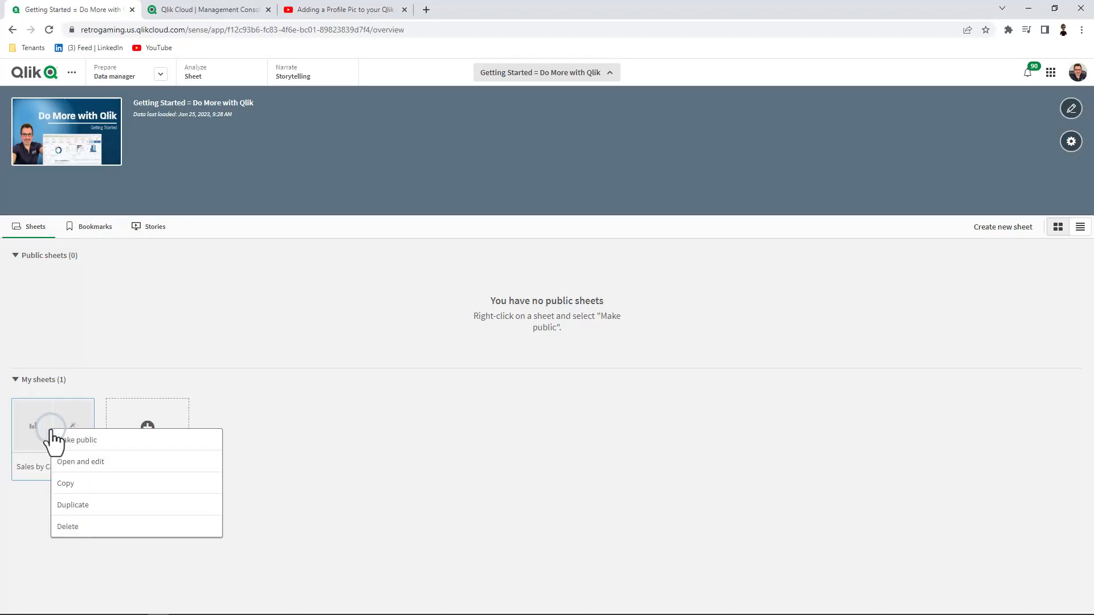
pyautogui.click(69, 440)
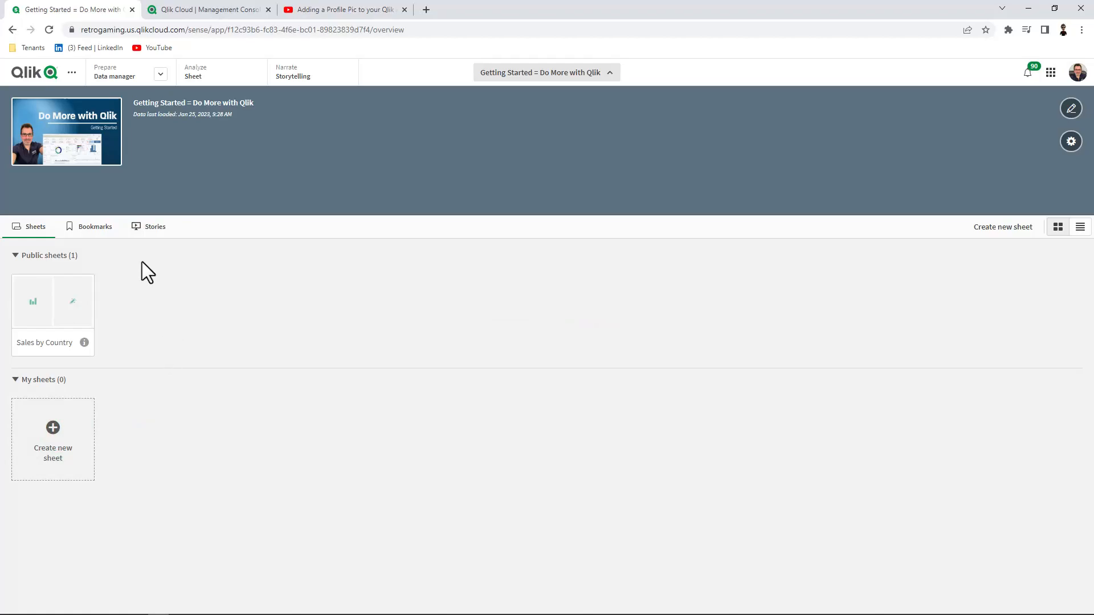
# Step: Return to the catalog and filter it to the managed space "Sales - Managed"
pyautogui.click(34, 74)
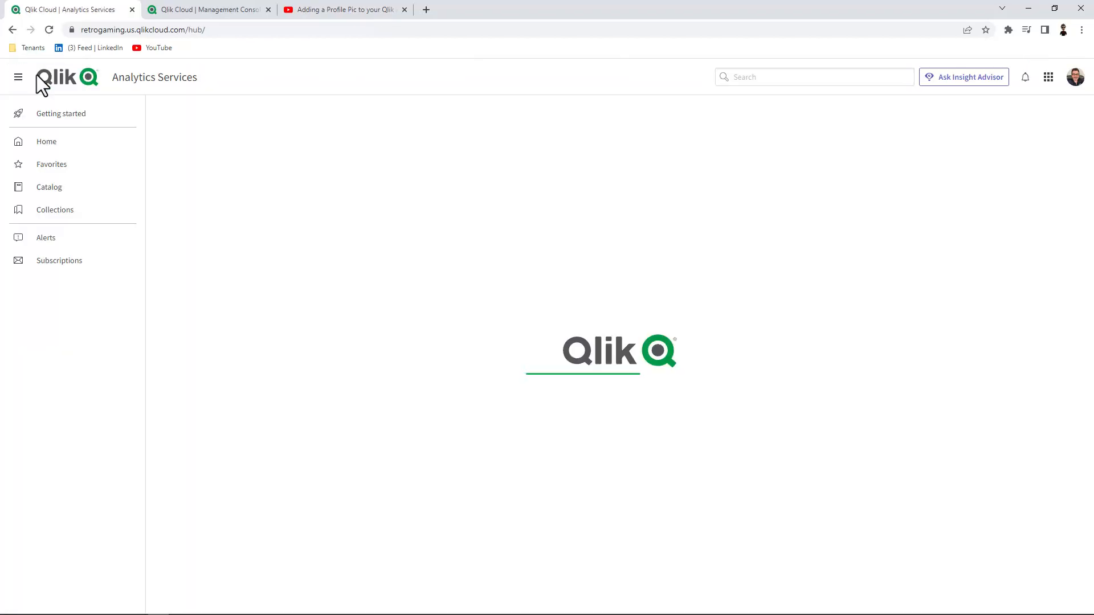
pyautogui.click(50, 191)
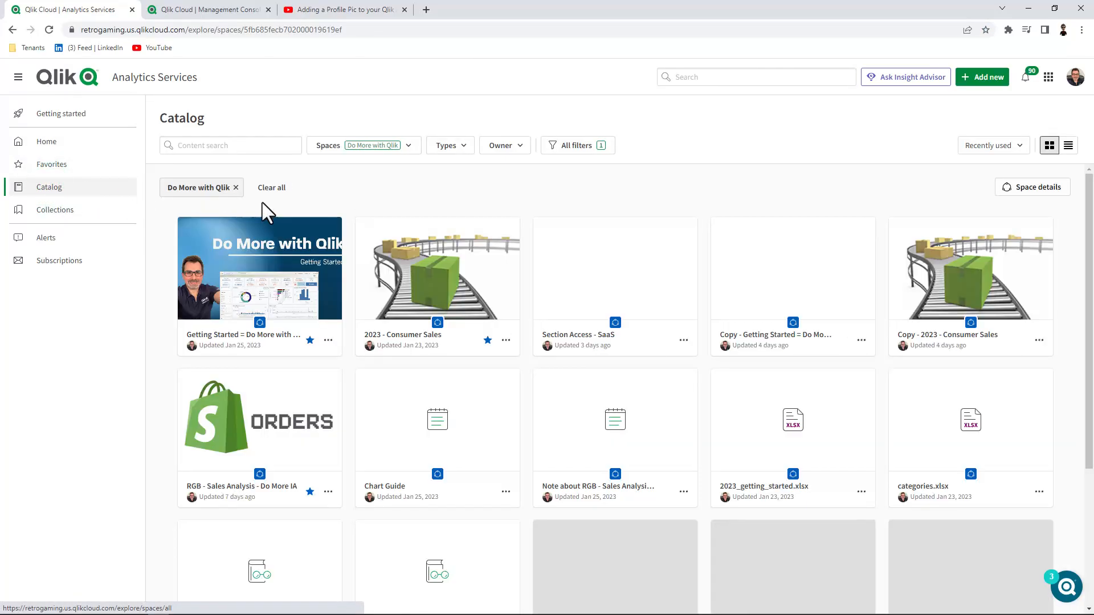
pyautogui.click(408, 147)
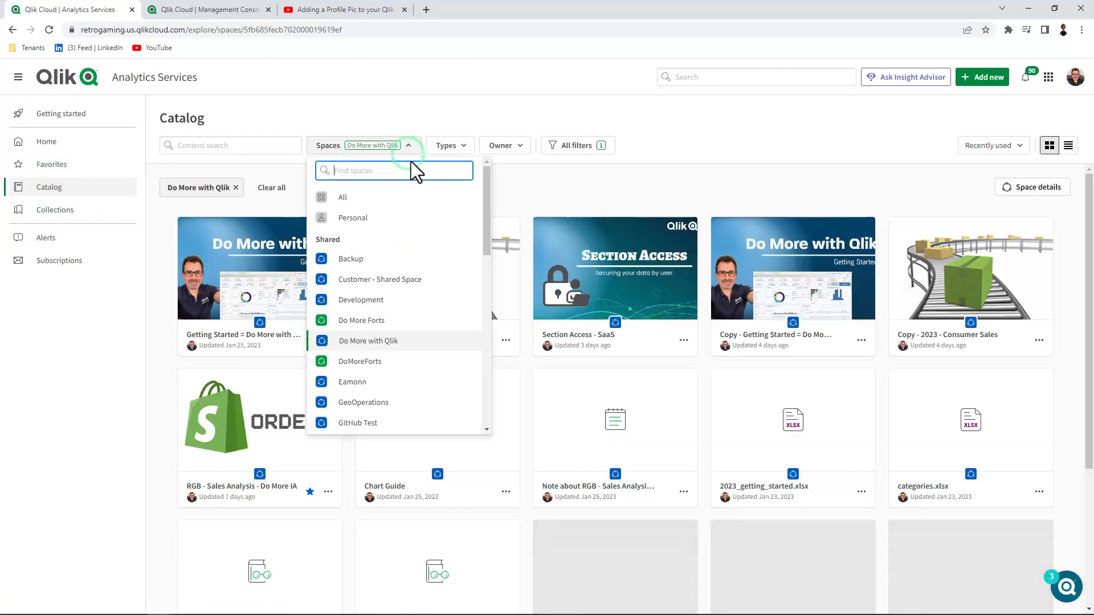
pyautogui.moveTo(486, 204); pyautogui.dragTo(480, 413)
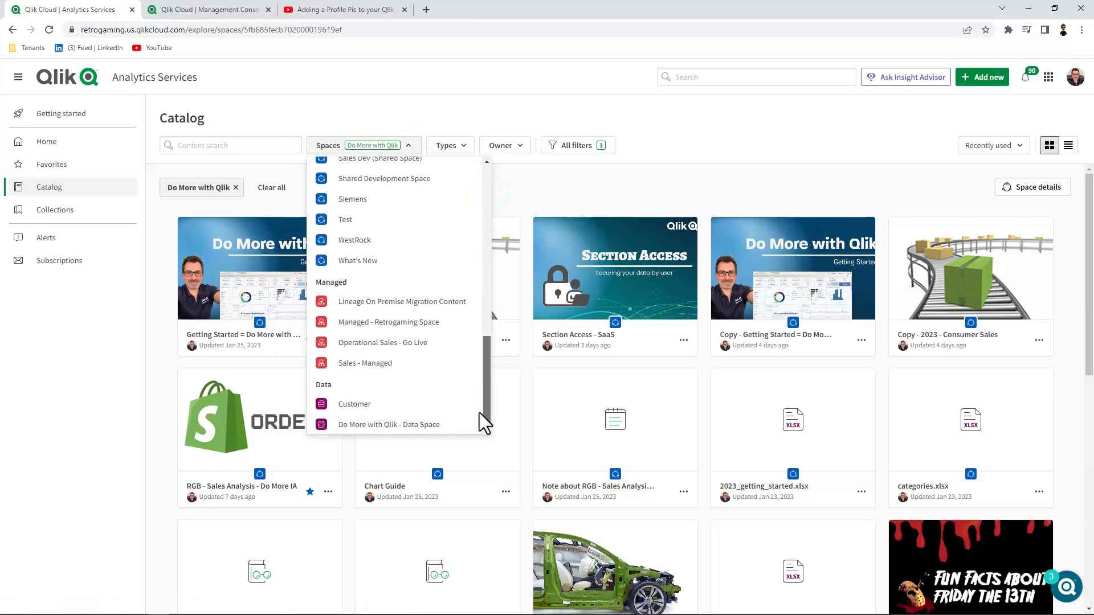
pyautogui.click(392, 364)
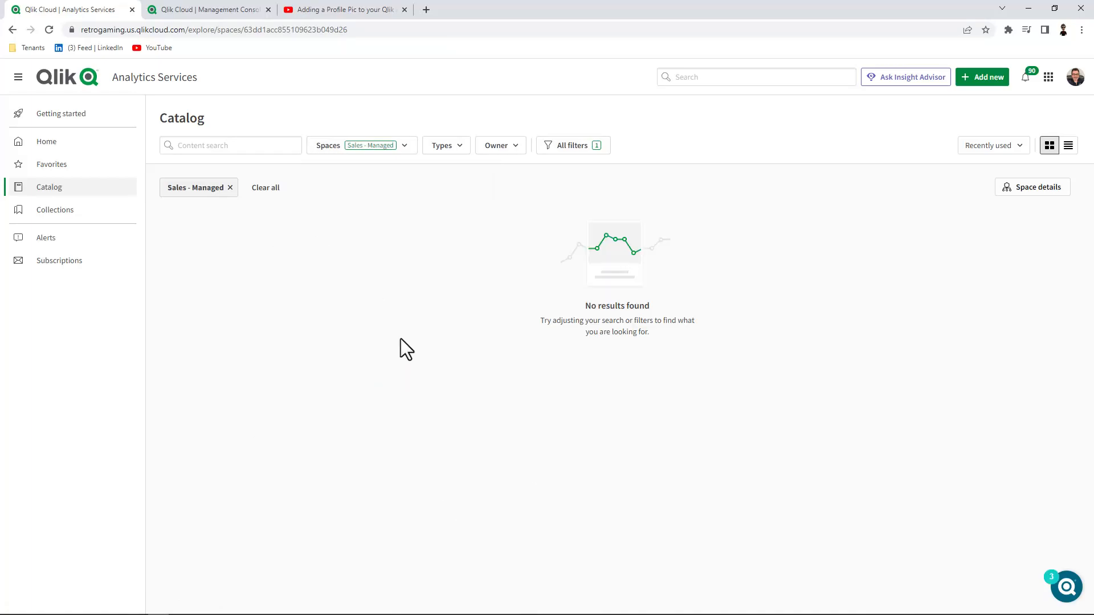
# Step: Publish the "Getting Started = Do More with Qlik" app from the shared space Do More with Qlik to the managed space "Sales - Managed"
pyautogui.click(405, 147)
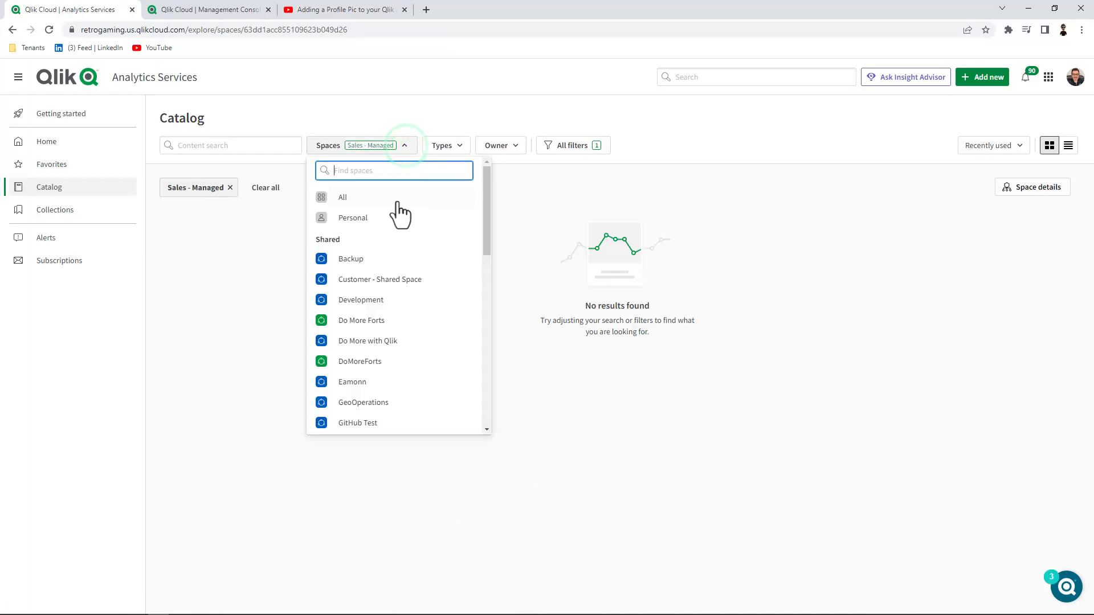
pyautogui.click(405, 345)
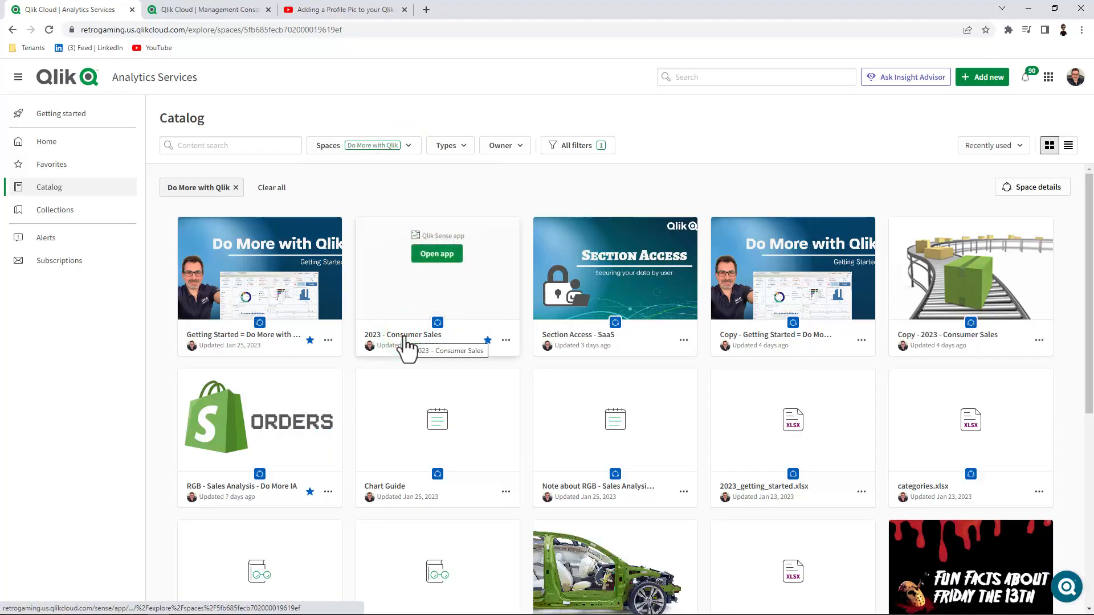
pyautogui.click(328, 338)
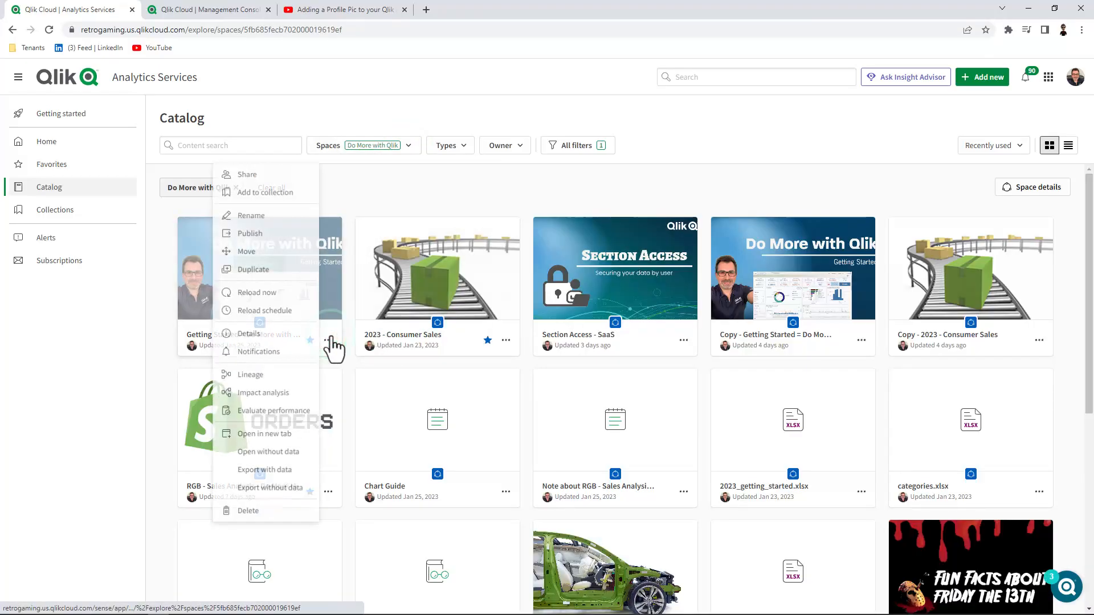
pyautogui.click(274, 234)
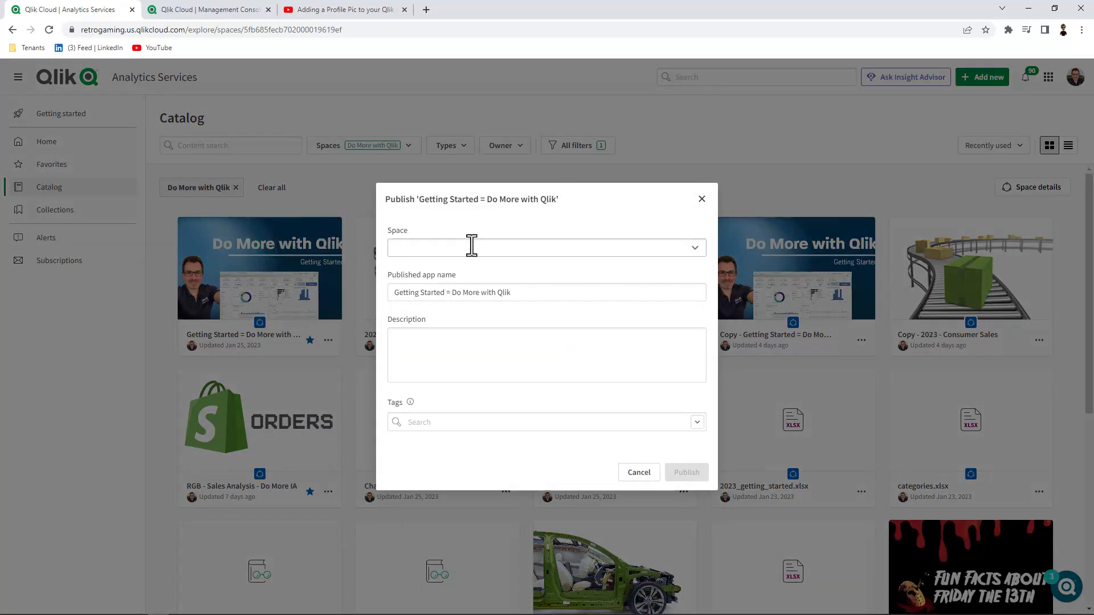
pyautogui.click(693, 248)
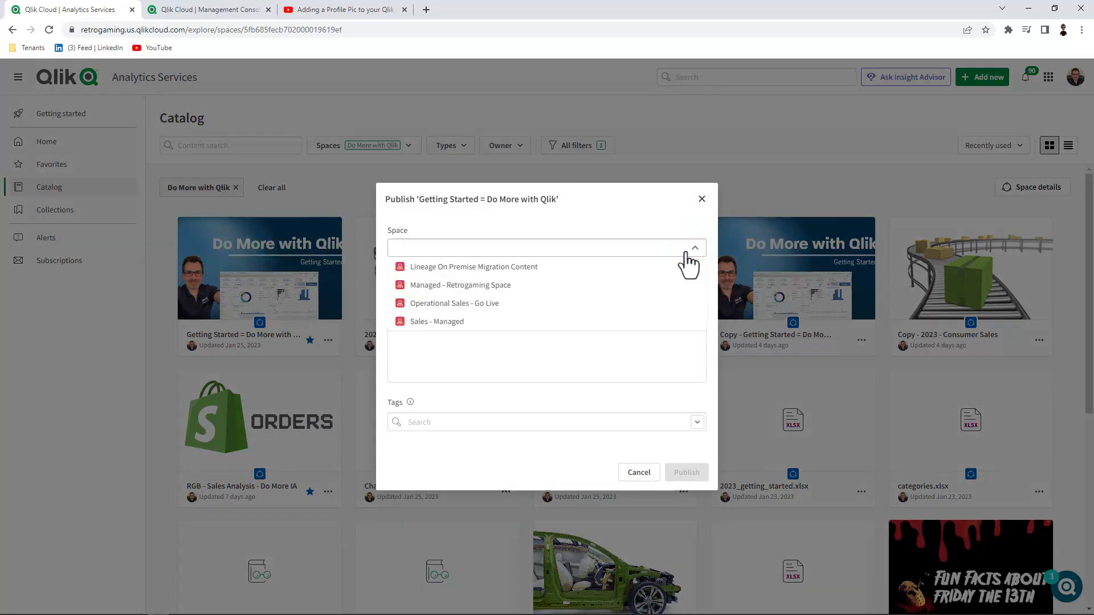
pyautogui.click(509, 321)
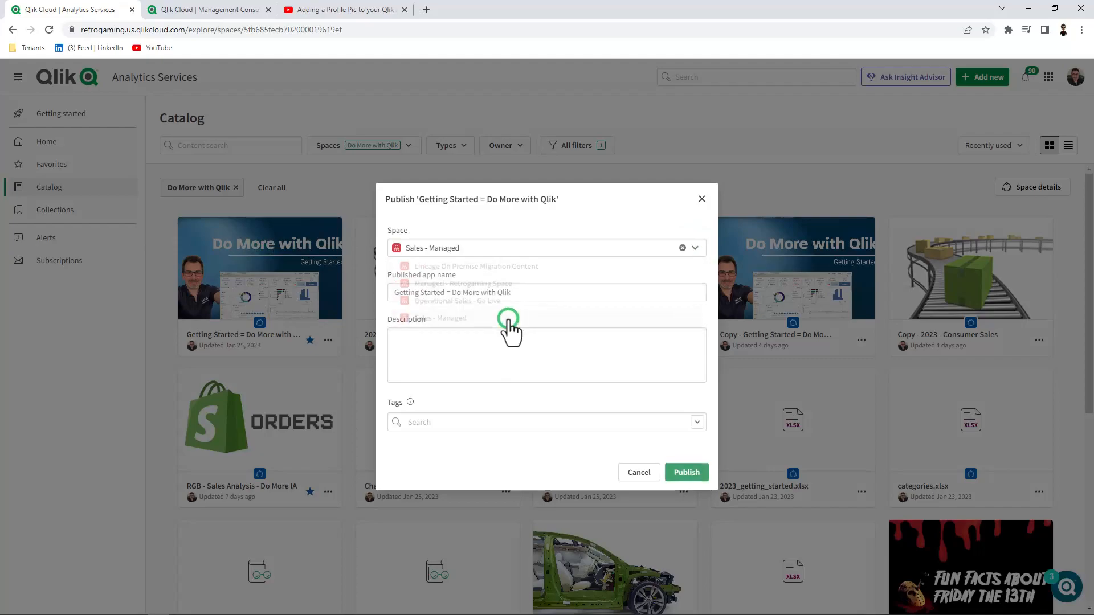
pyautogui.click(494, 367)
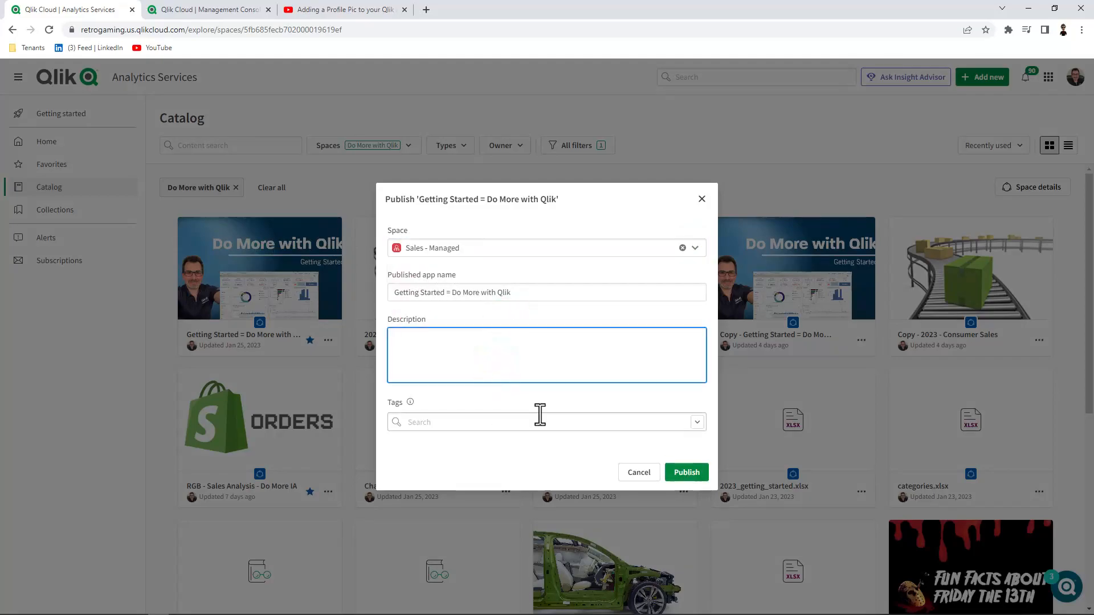
pyautogui.click(686, 473)
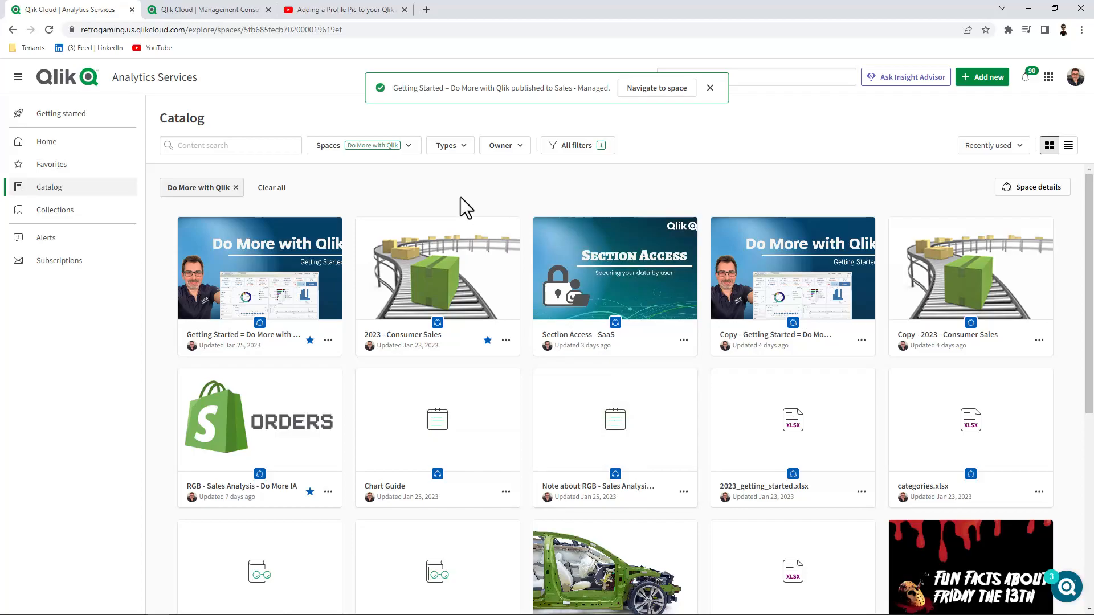
# Step: Filter the catalog to the managed space "Sales - Managed" to view the published app
pyautogui.click(409, 145)
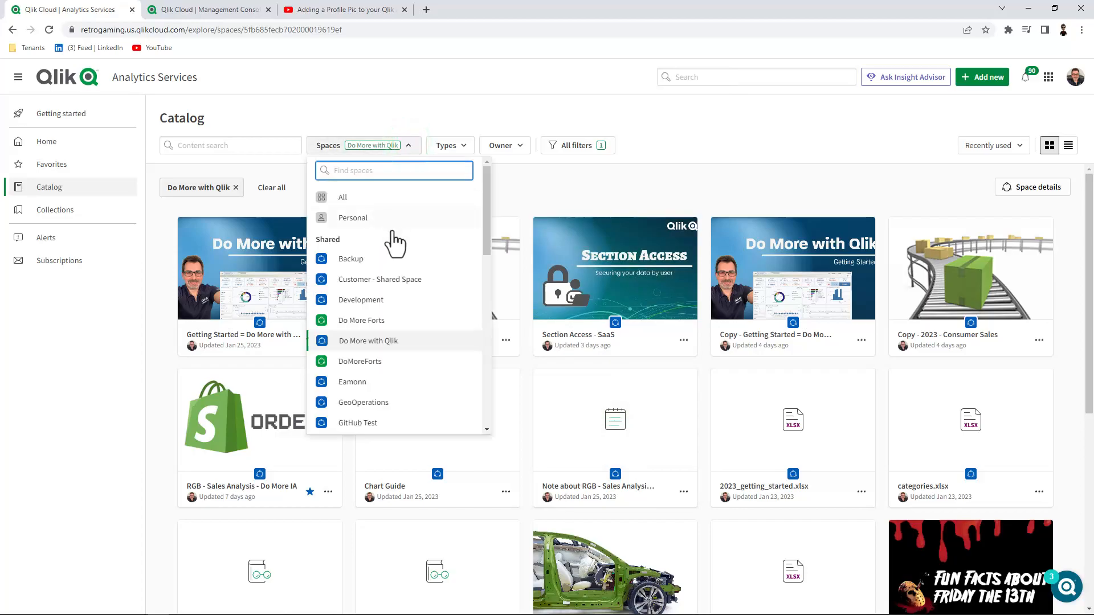
pyautogui.scroll(-10, 405, 310)
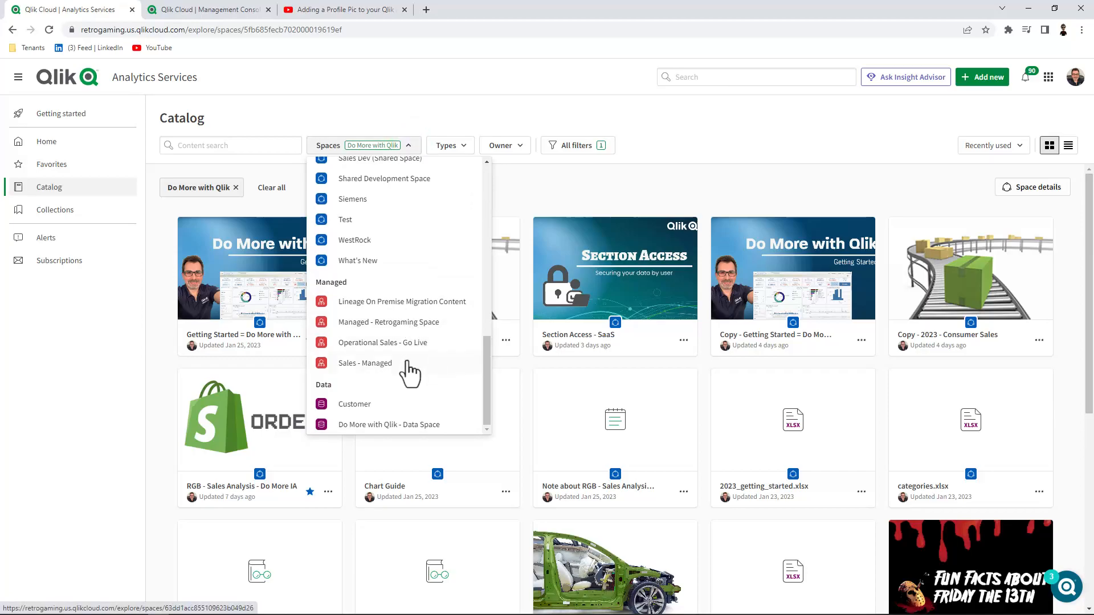
pyautogui.click(406, 364)
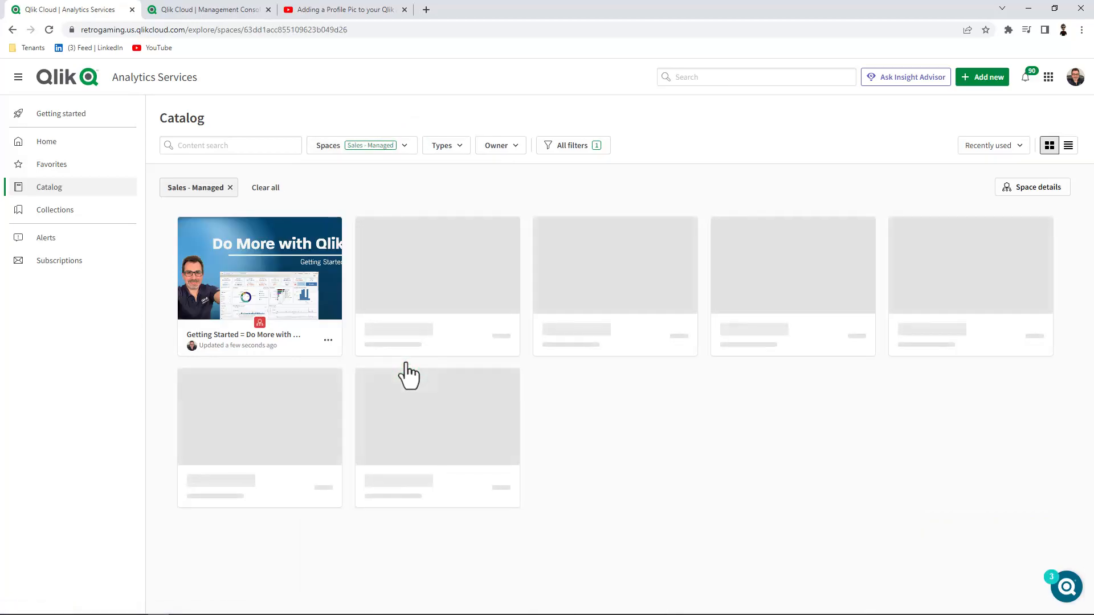
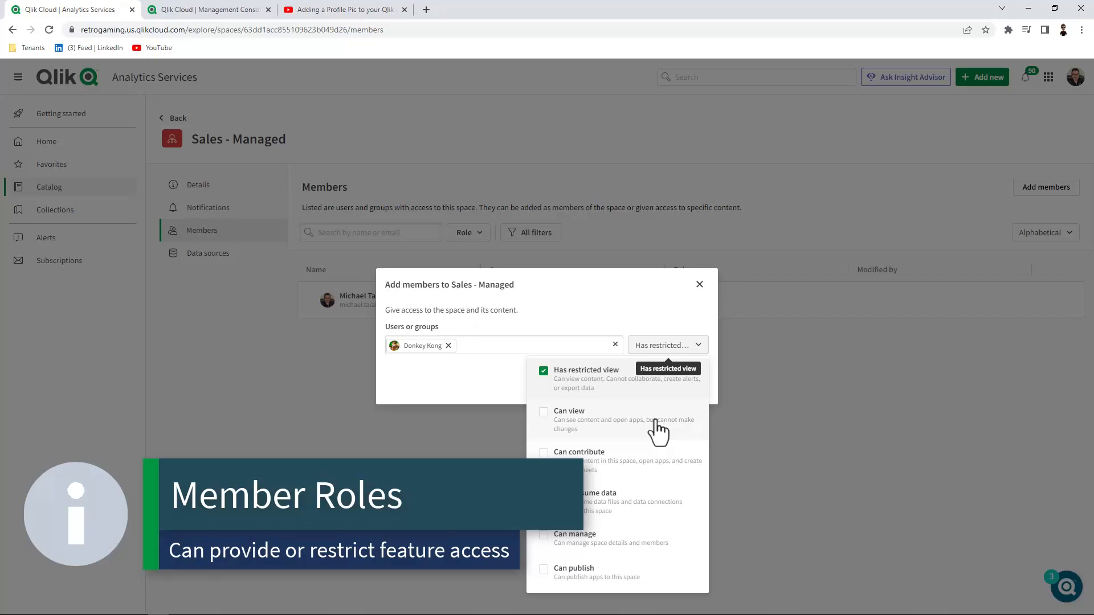
# Step: Add the chosen user as a member of "Sales - Managed" with the Has restricted view role
pyautogui.click(713, 391)
pyautogui.click(702, 391)
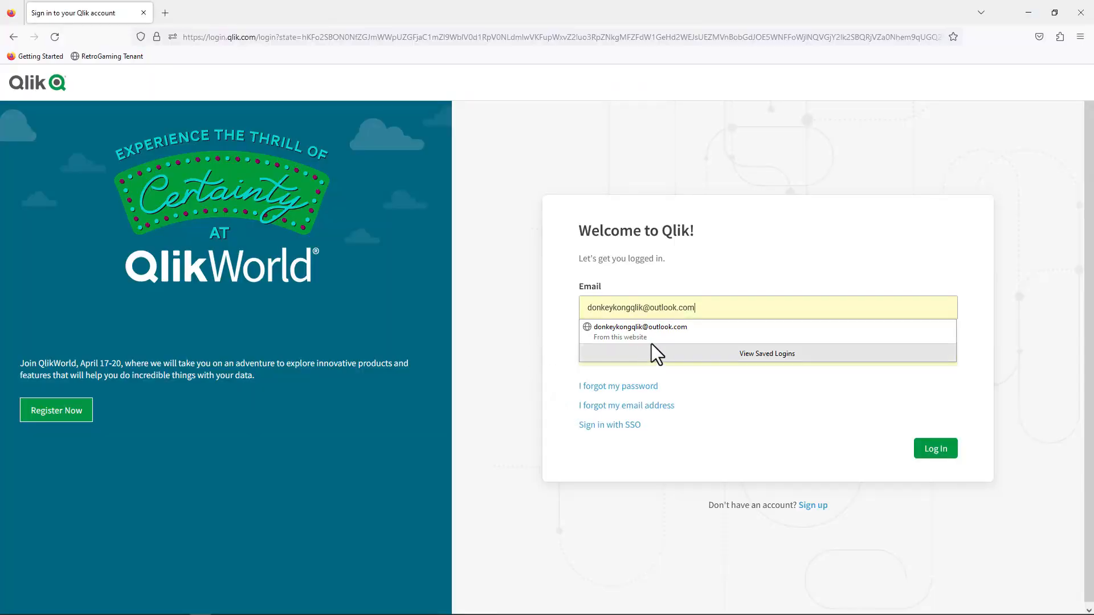
# Step: Log in to the Qlik account in Firefox as the new member with the saved e-mail and account password
pyautogui.click(679, 327)
pyautogui.click(932, 448)
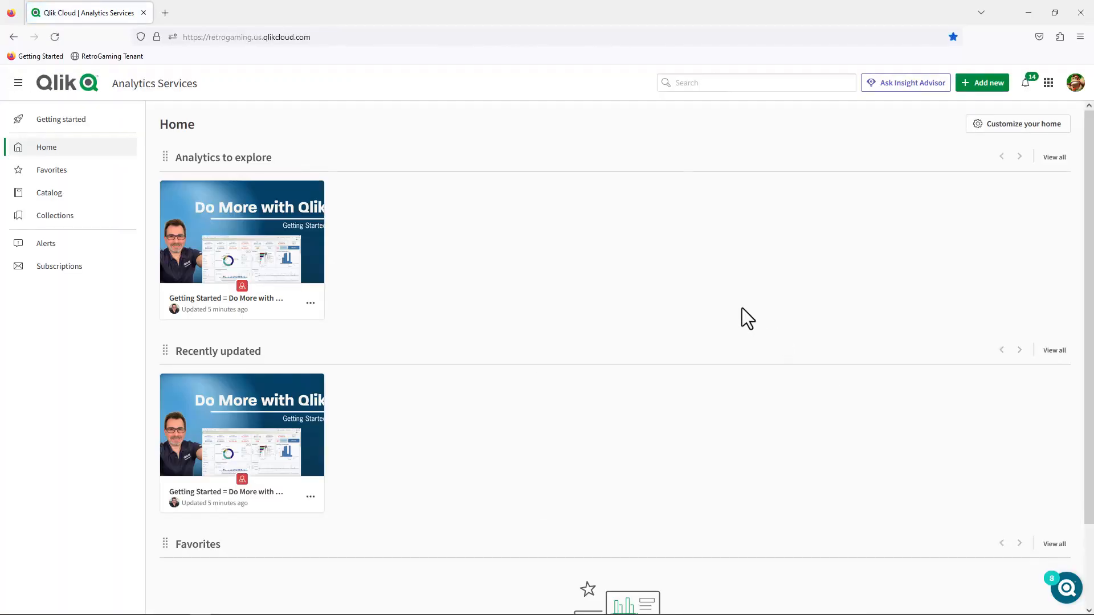
# Step: Open the published "Getting Started = Do More with Qlik" app from the "Sales - Managed" catalog and display its Sales by Country sheet
pyautogui.moveTo(317, 264)
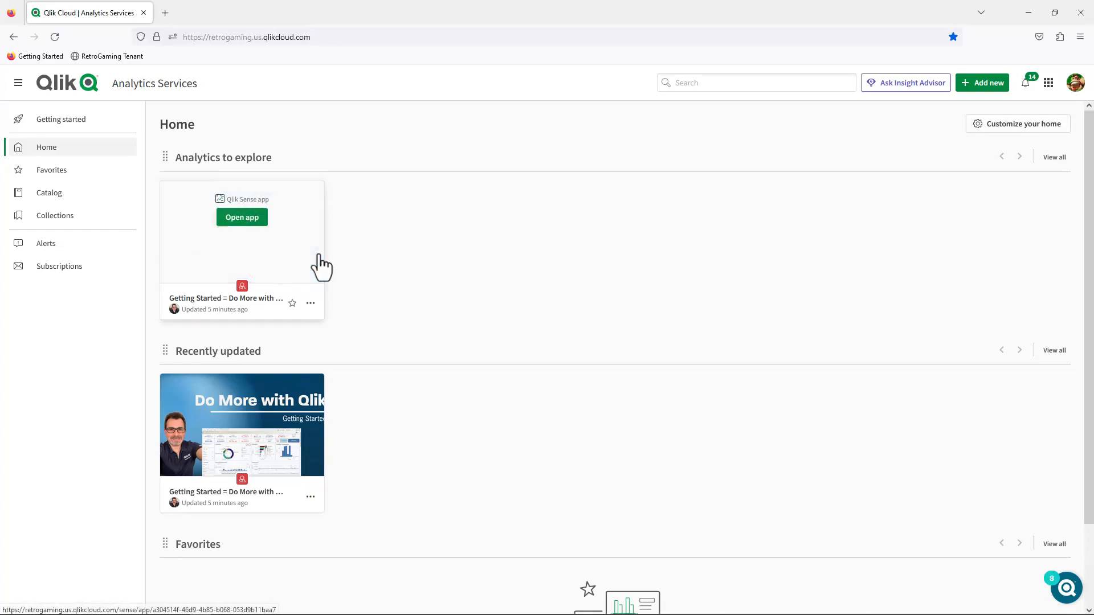
pyautogui.click(83, 200)
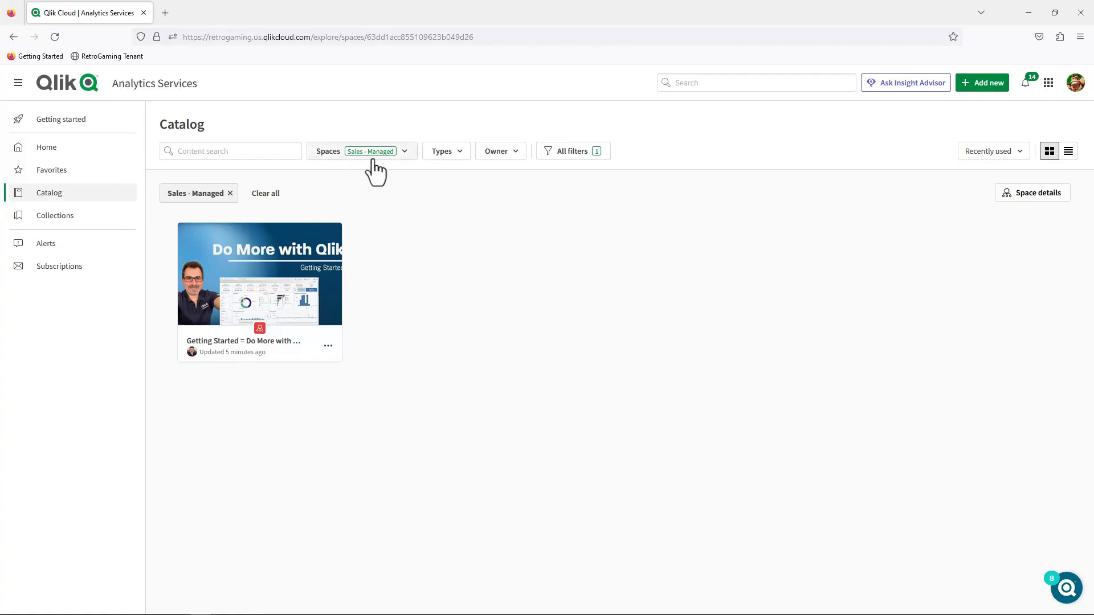
pyautogui.moveTo(212, 310)
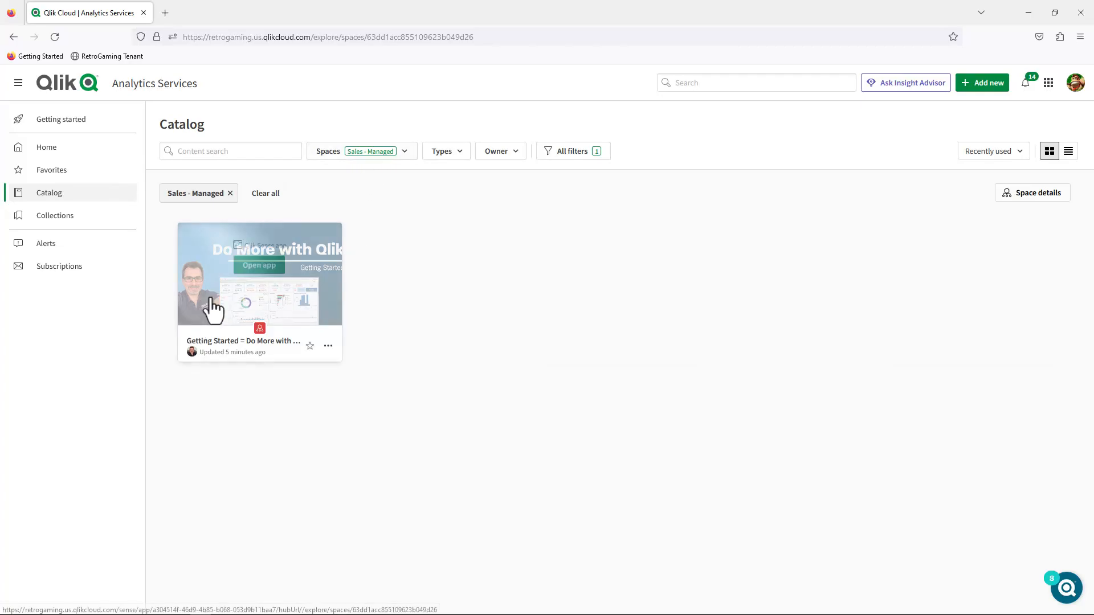
pyautogui.click(248, 299)
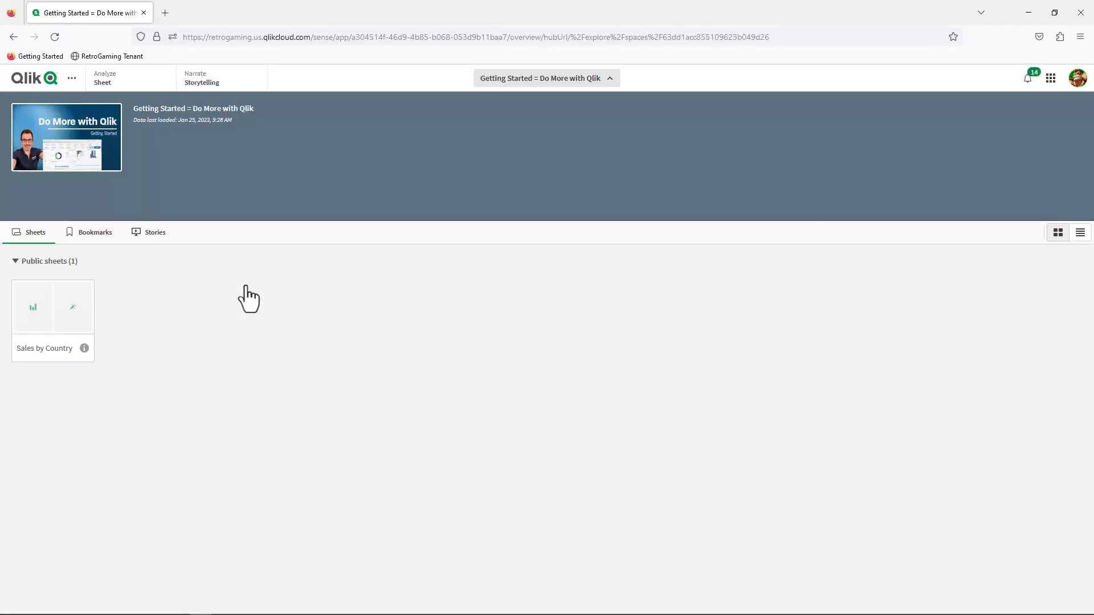
pyautogui.click(70, 311)
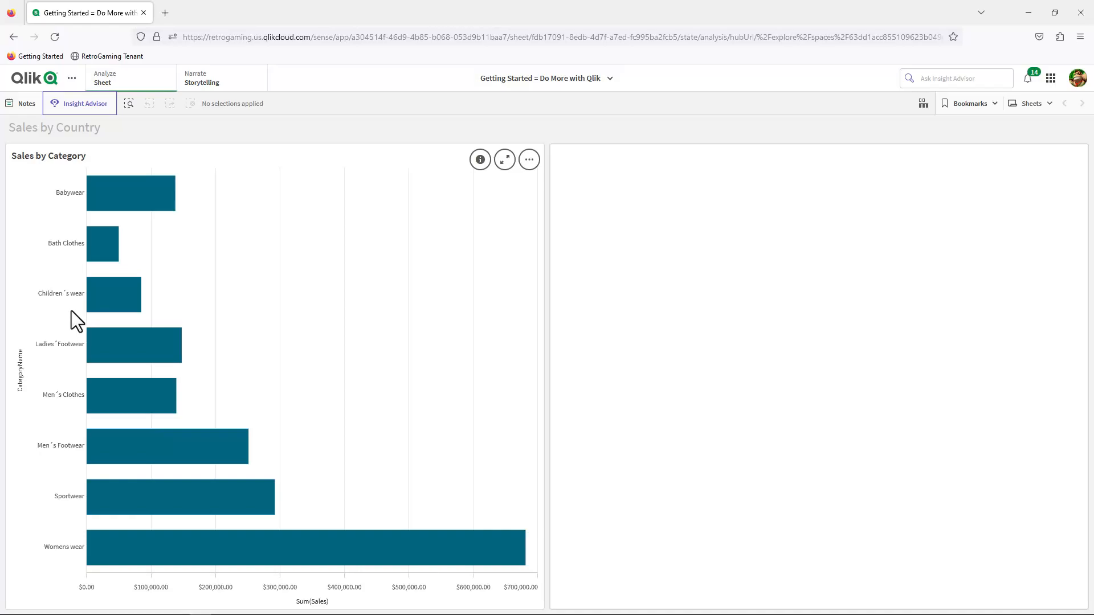
# Step: Try filtering the sheet by Ladies' Footwear, Men's Footwear, Sportwear and the country USA, and clear all selections
pyautogui.click(65, 312)
pyautogui.moveTo(65, 336); pyautogui.dragTo(78, 492)
pyautogui.click(108, 337)
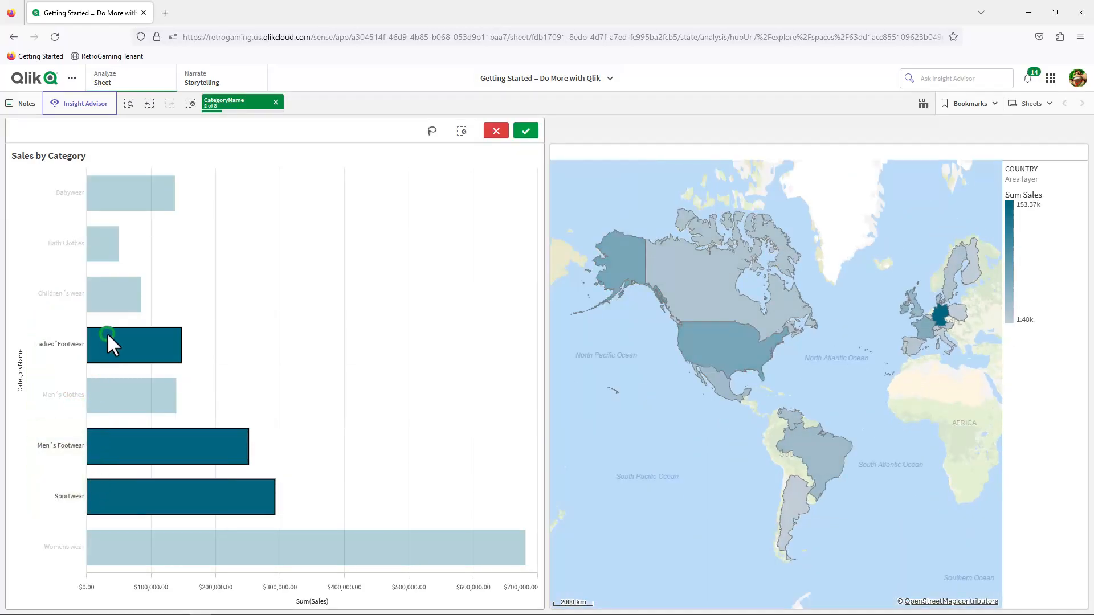
pyautogui.click(751, 350)
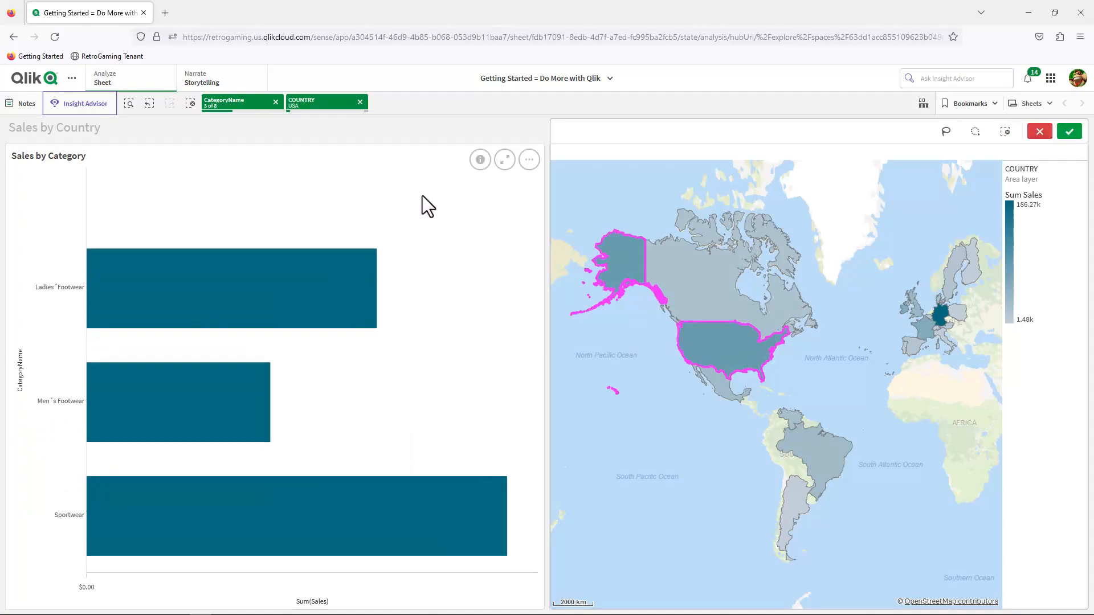
pyautogui.click(196, 103)
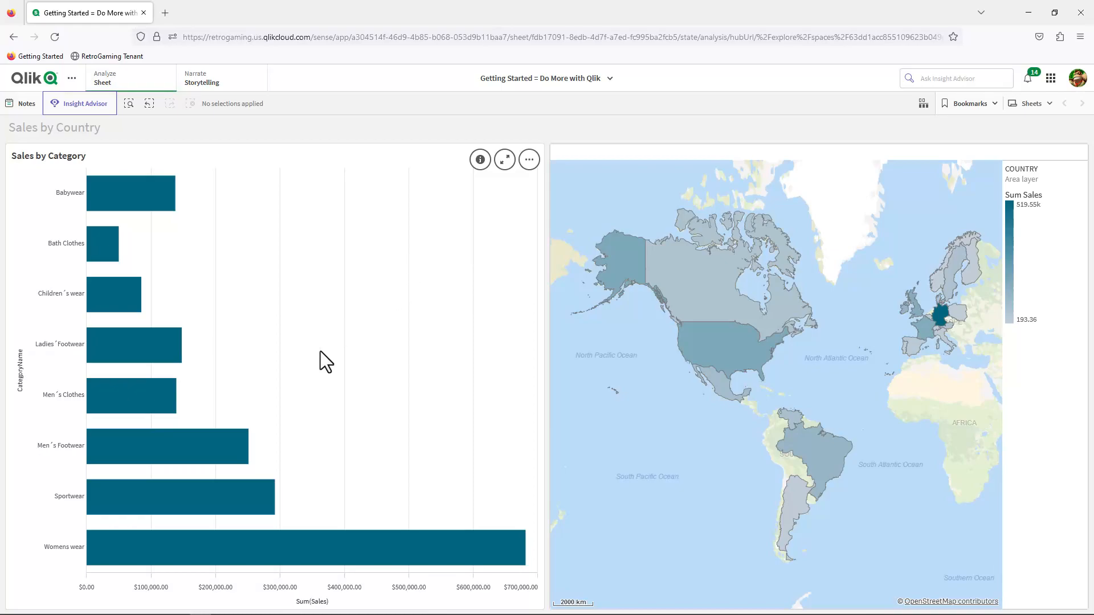
# Step: Check the restricted member's options for the Sales by Category chart, its download formats, and the sheet-level options
pyautogui.rightClick(227, 340)
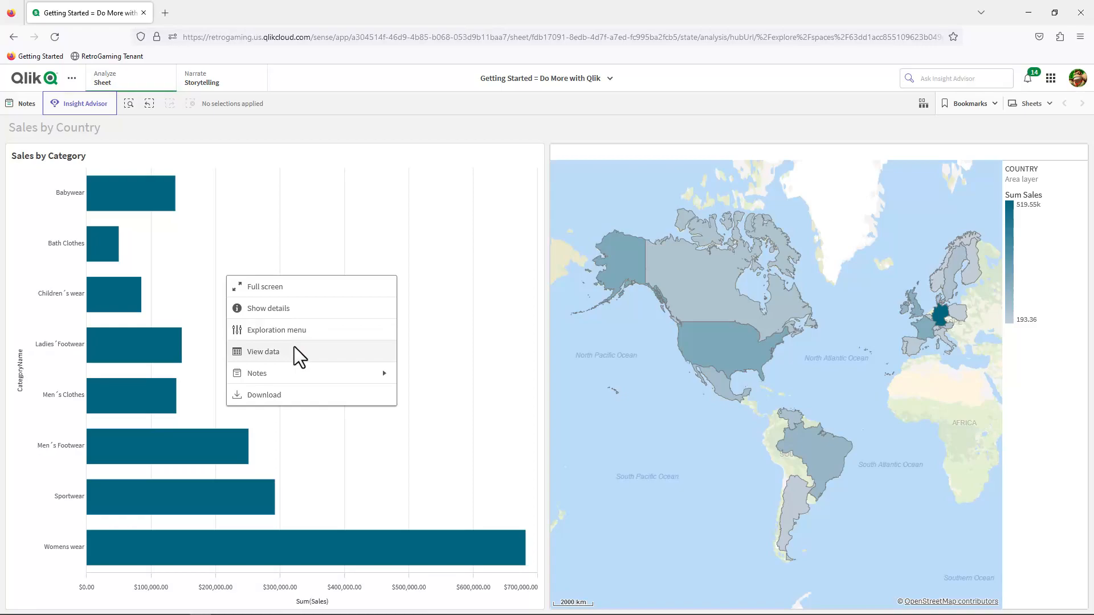
pyautogui.click(302, 390)
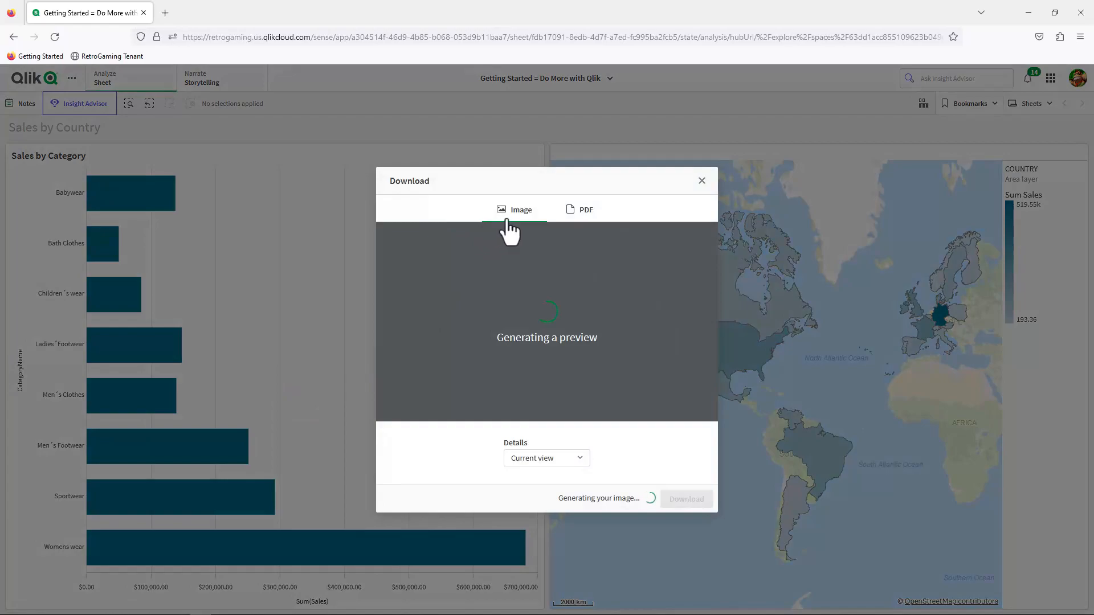
pyautogui.click(702, 181)
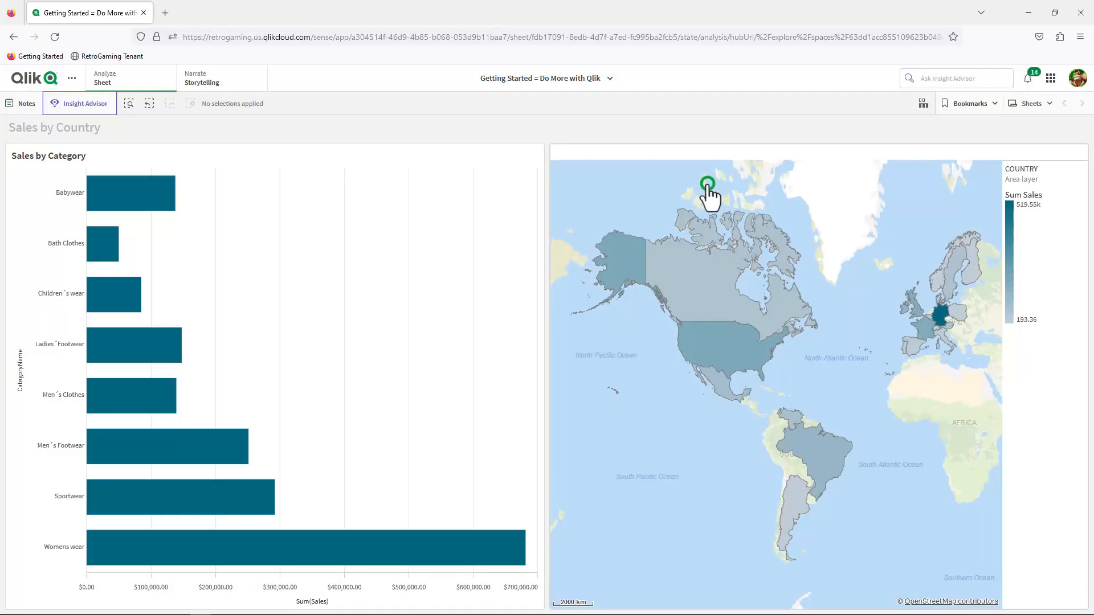
pyautogui.click(71, 78)
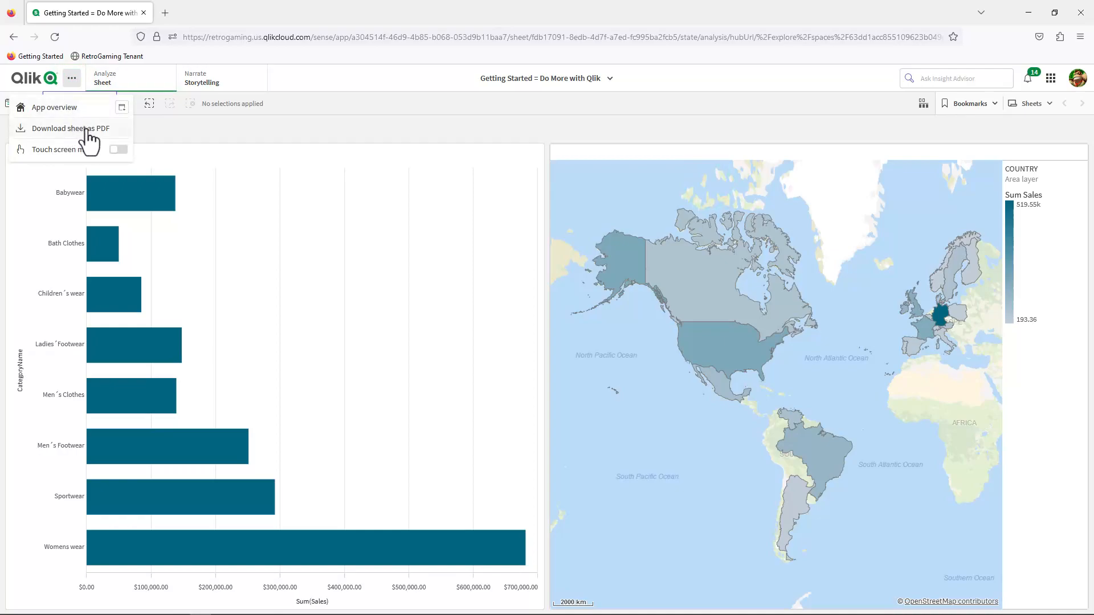
# Step: Switch back to the owner's Chrome session and change the restricted member's role in "Sales - Managed" to Can view
pyautogui.click(269, 231)
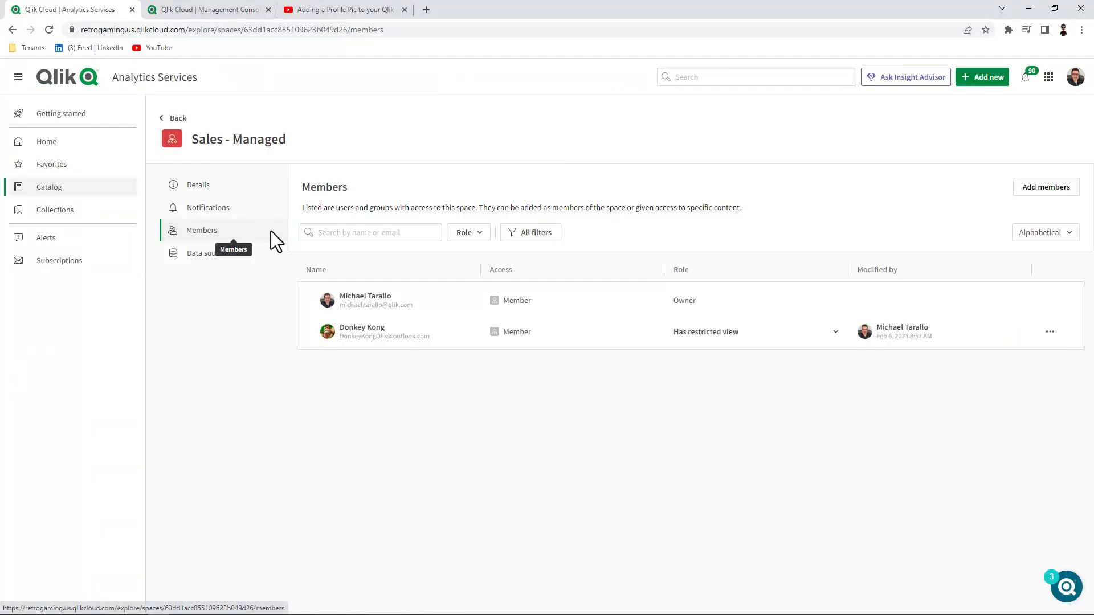
pyautogui.click(833, 333)
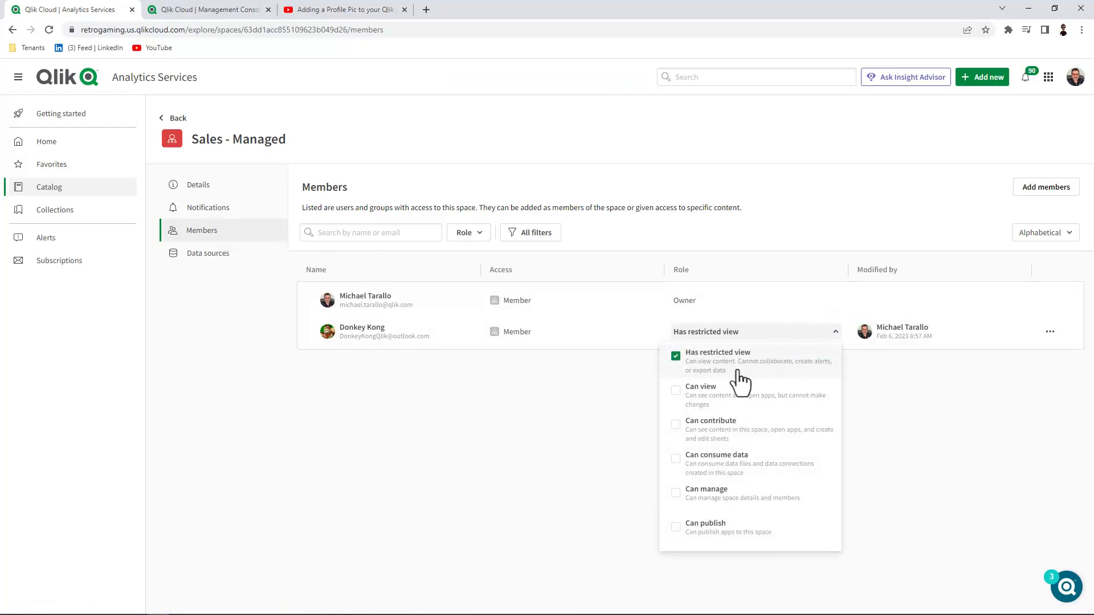
pyautogui.click(675, 390)
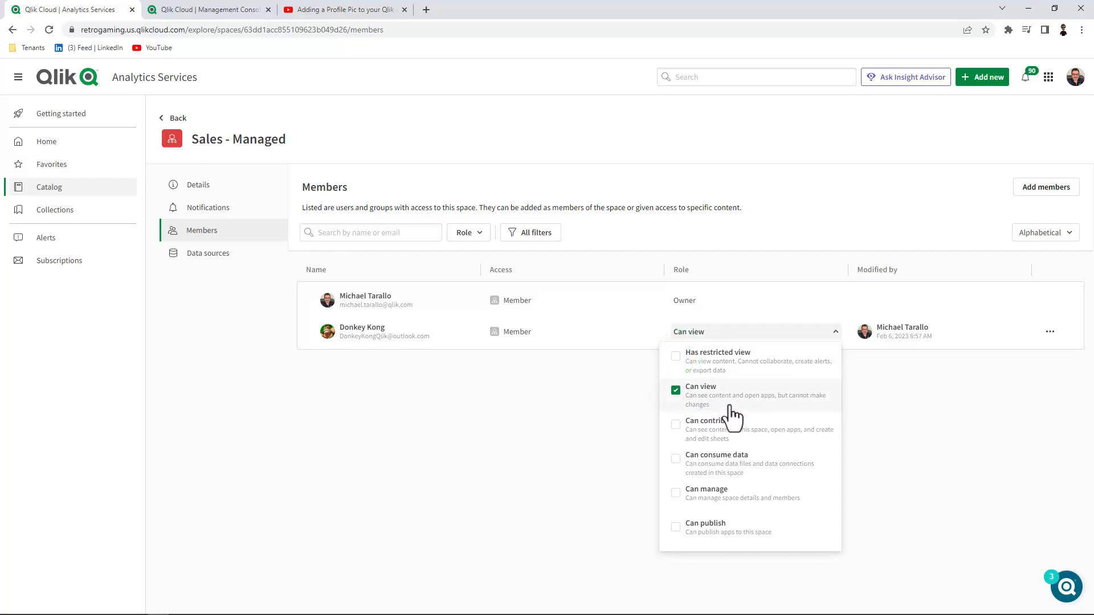
pyautogui.click(621, 418)
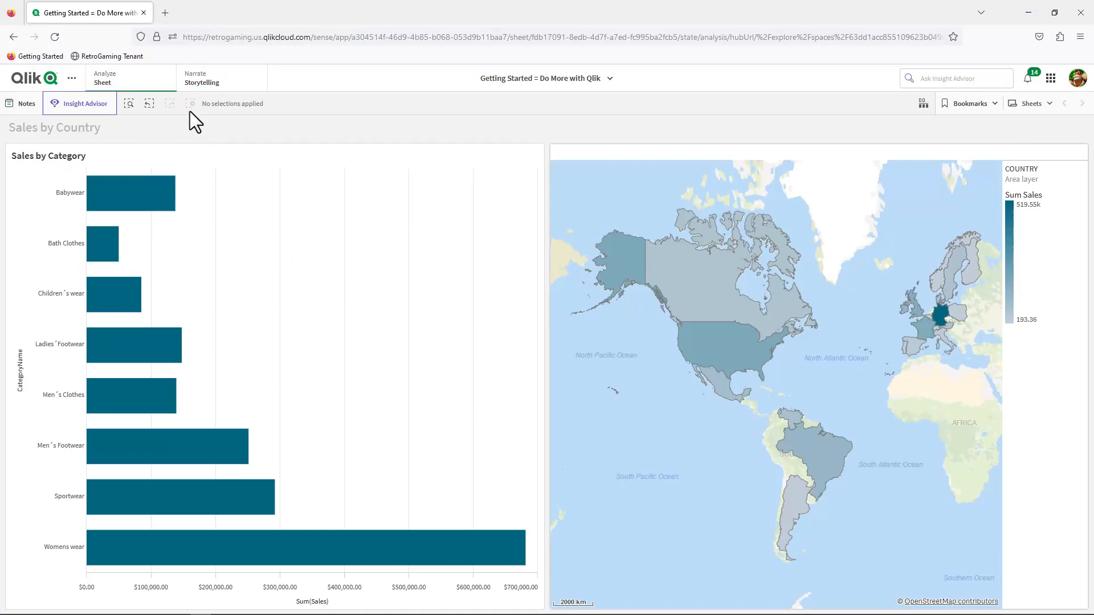
# Step: Reload the member's sheet in Firefox and examine the Share and Alerts options for the Sales by Category chart
pyautogui.click(55, 37)
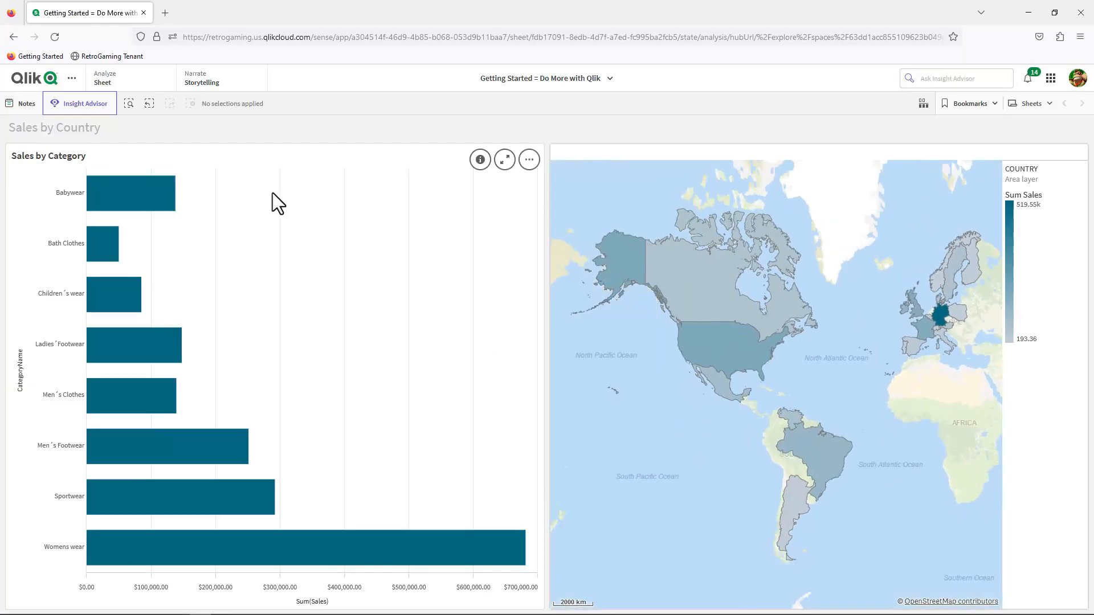
pyautogui.rightClick(305, 303)
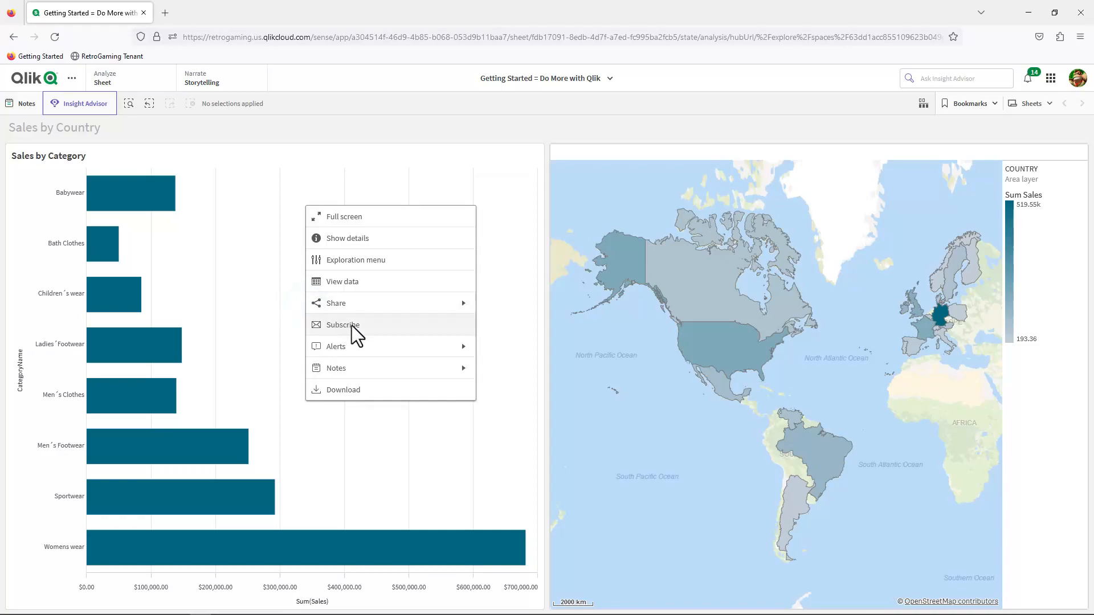
pyautogui.click(439, 309)
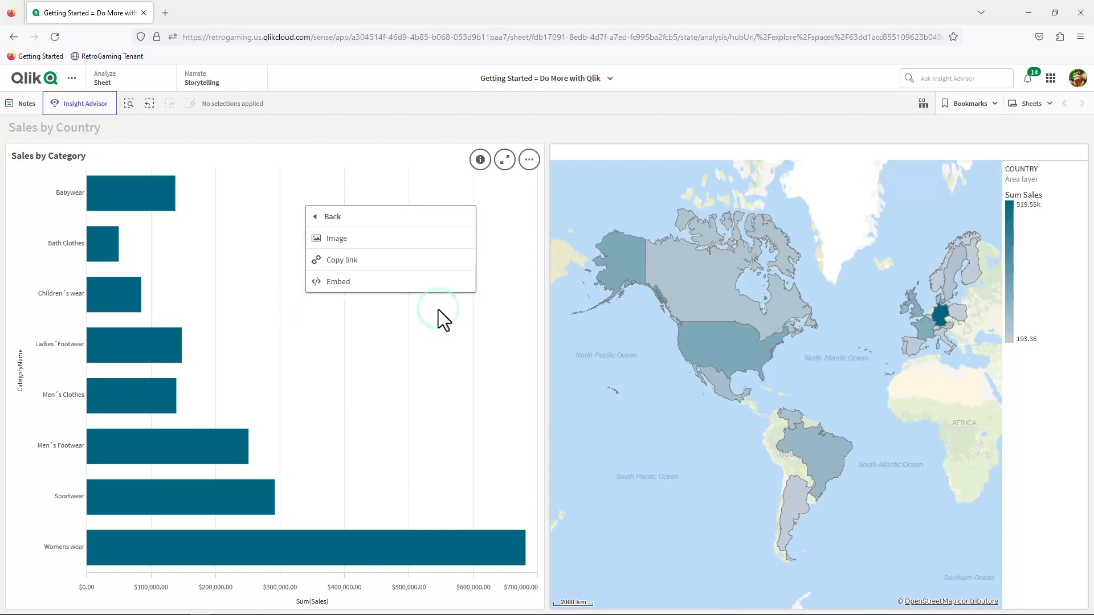
pyautogui.click(344, 214)
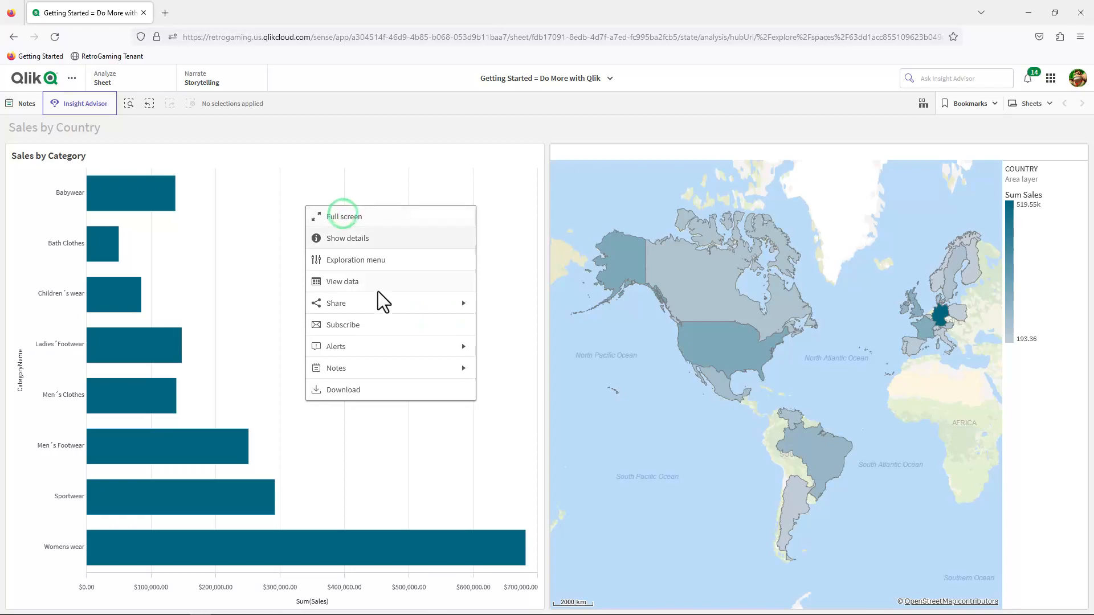
pyautogui.click(450, 348)
pyautogui.click(349, 217)
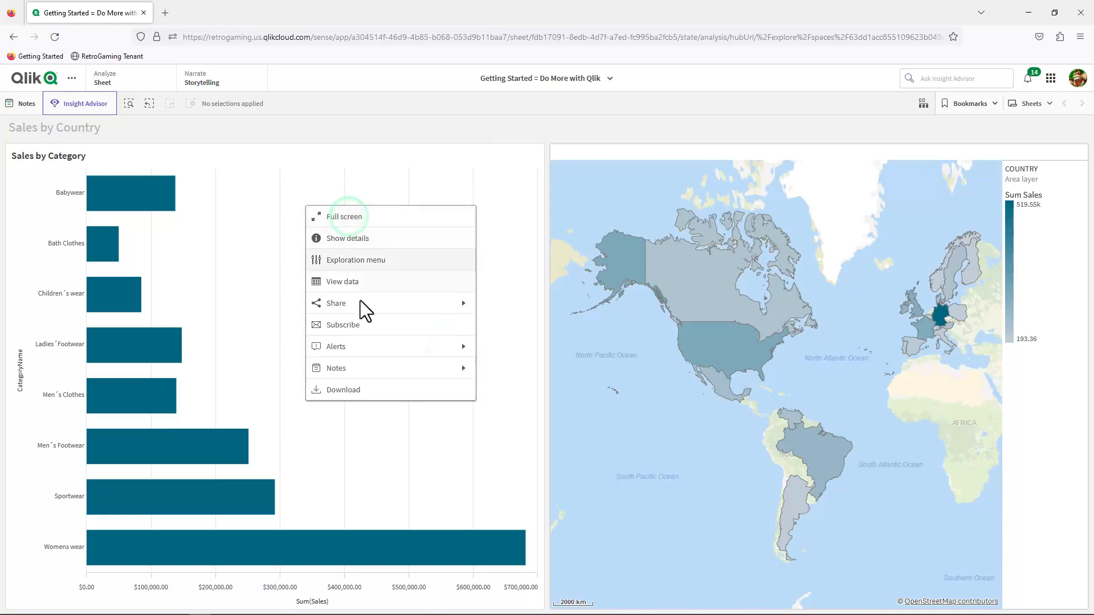
# Step: Examine the member's download formats for the Sales by Category chart and the sheet-level options
pyautogui.click(377, 388)
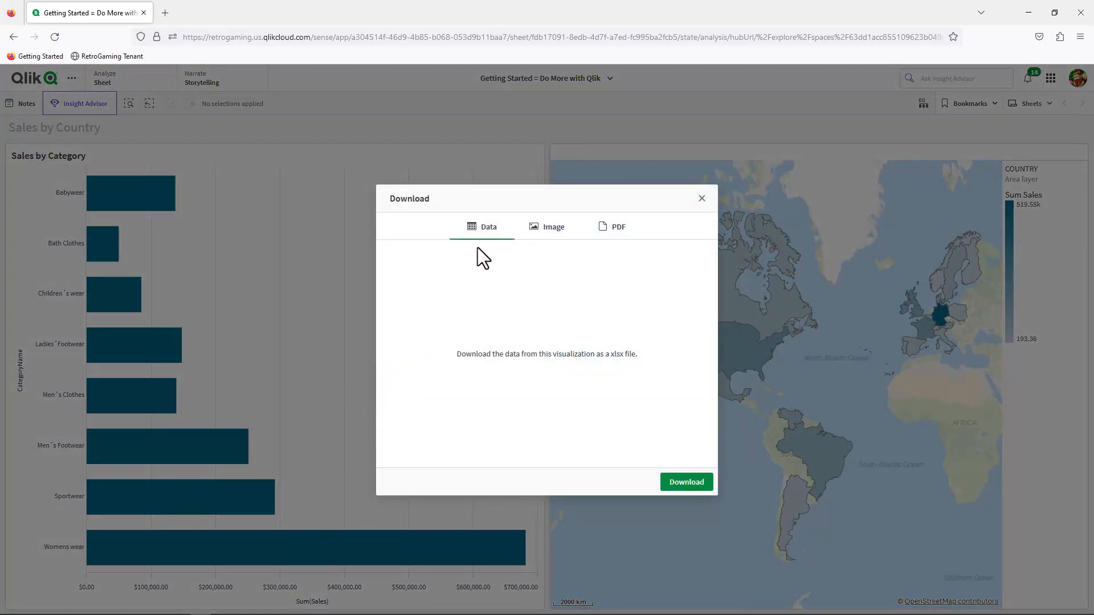
pyautogui.click(698, 202)
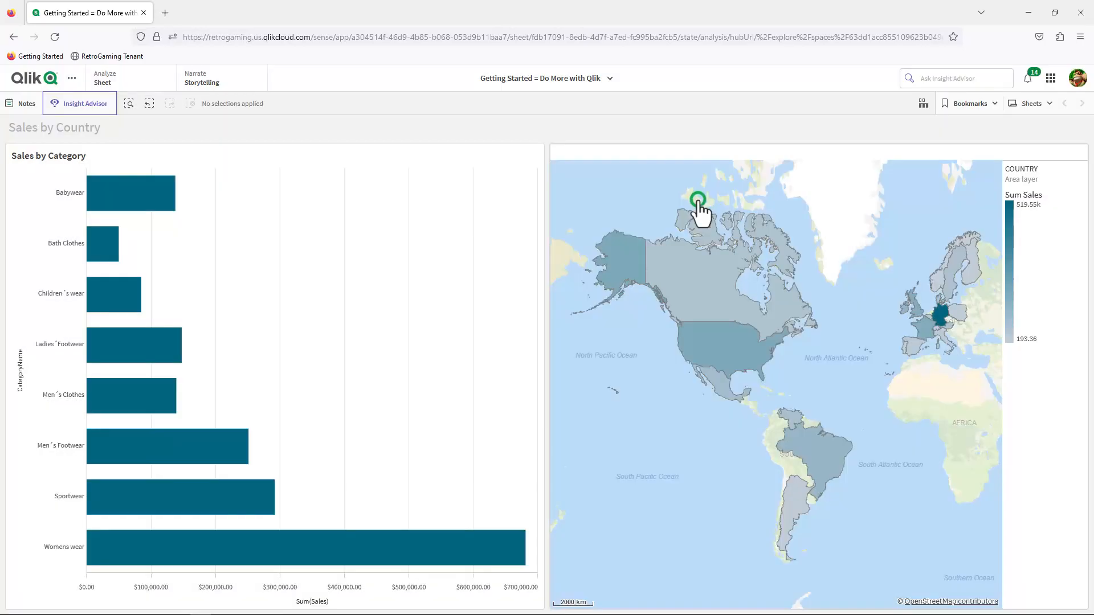
pyautogui.click(73, 80)
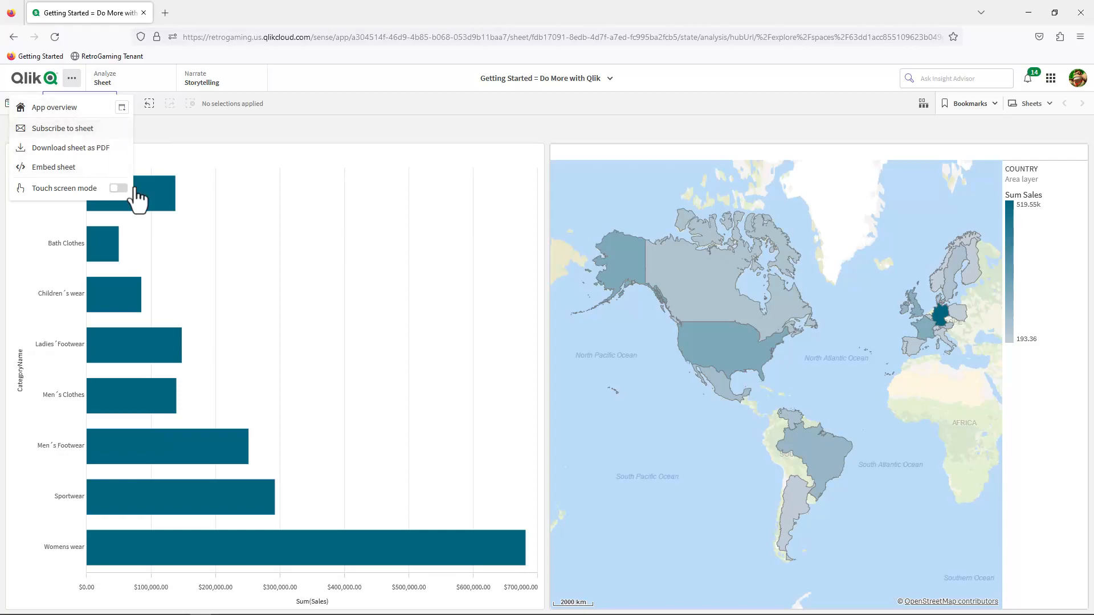
pyautogui.click(305, 317)
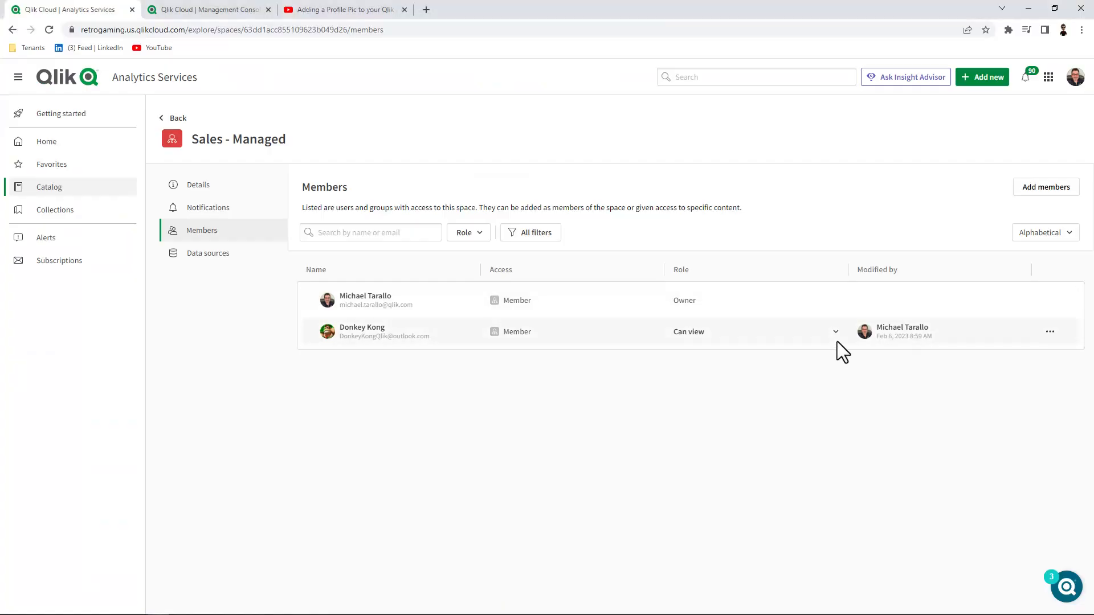
# Step: Review the member's roles in "Sales - Managed" in the owner's Chrome session and assign the member a professional entitlement in the Management Console
pyautogui.click(836, 332)
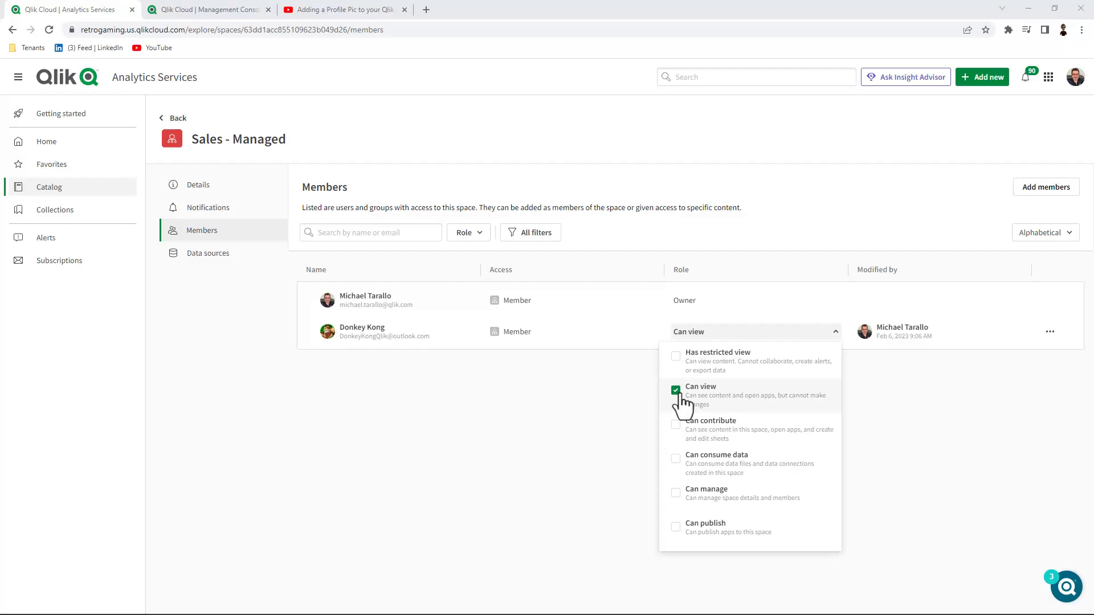
pyautogui.click(605, 405)
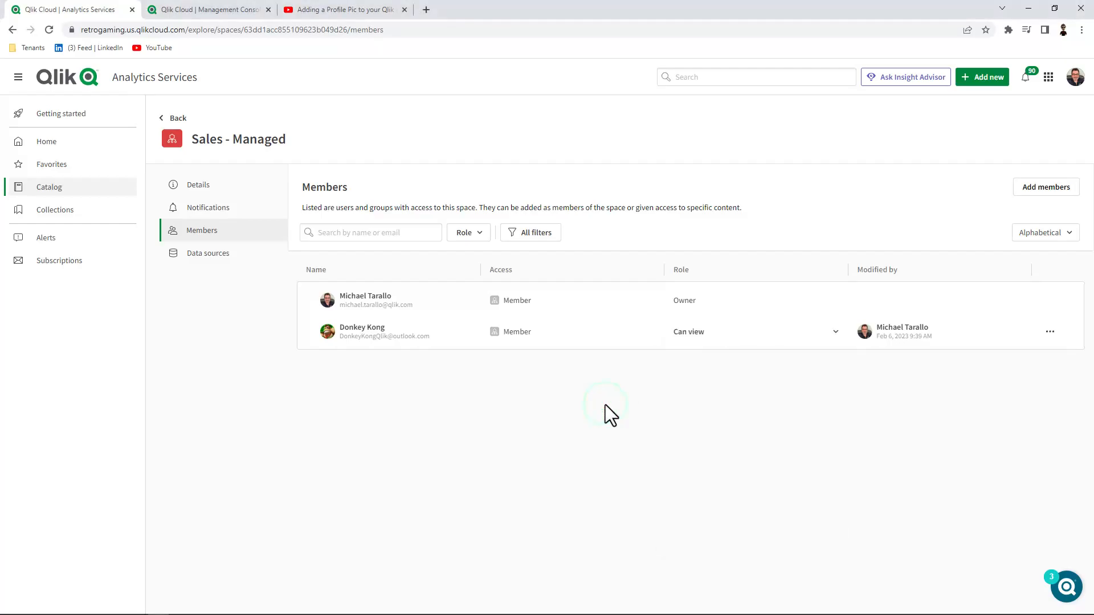
pyautogui.click(203, 11)
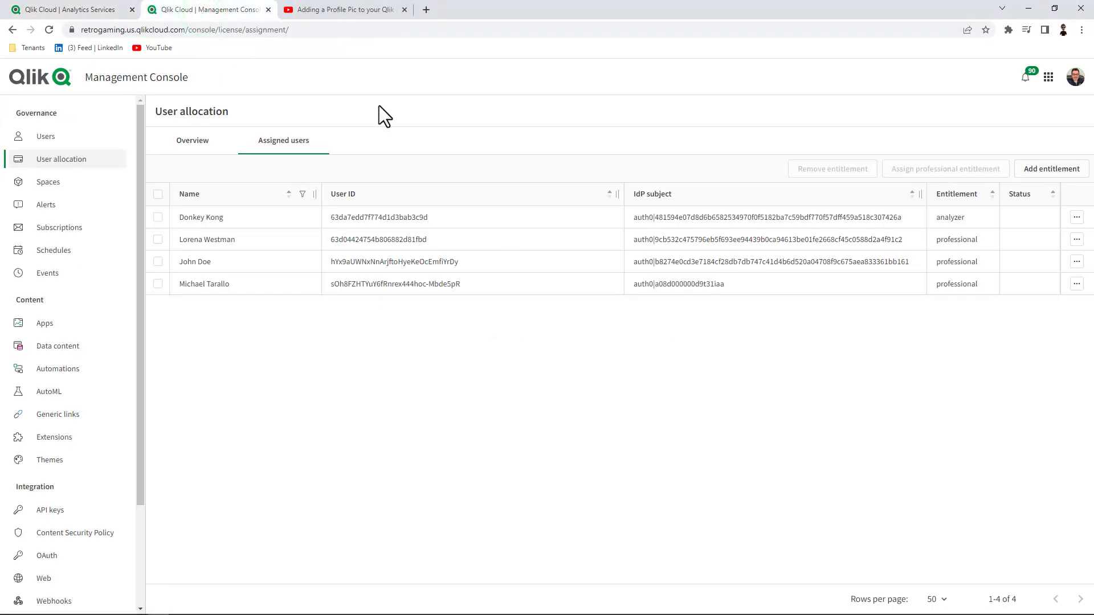
pyautogui.click(1077, 217)
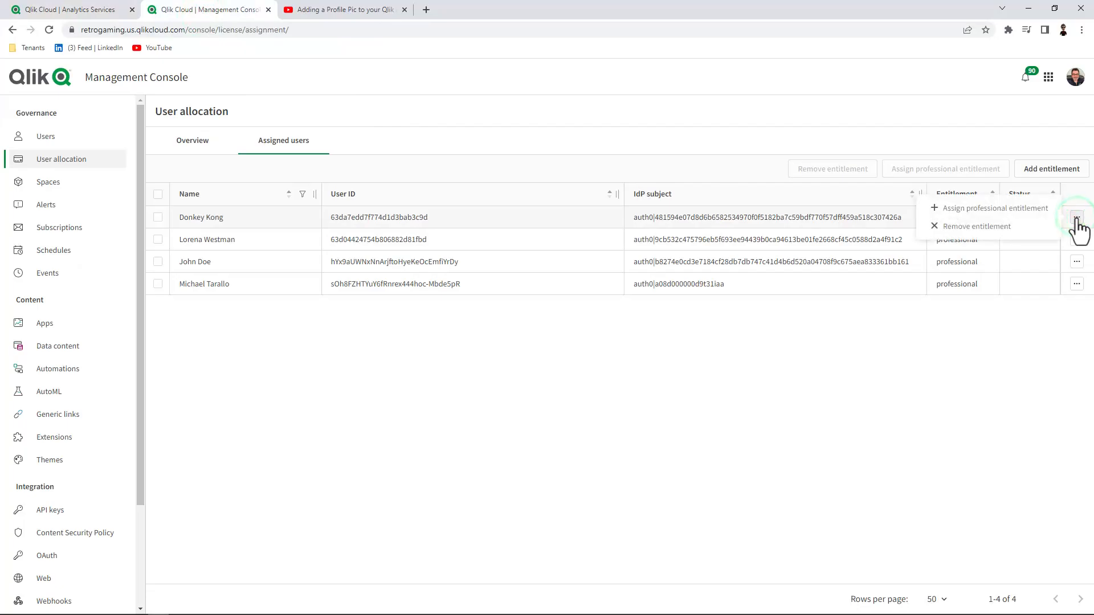
pyautogui.click(1045, 208)
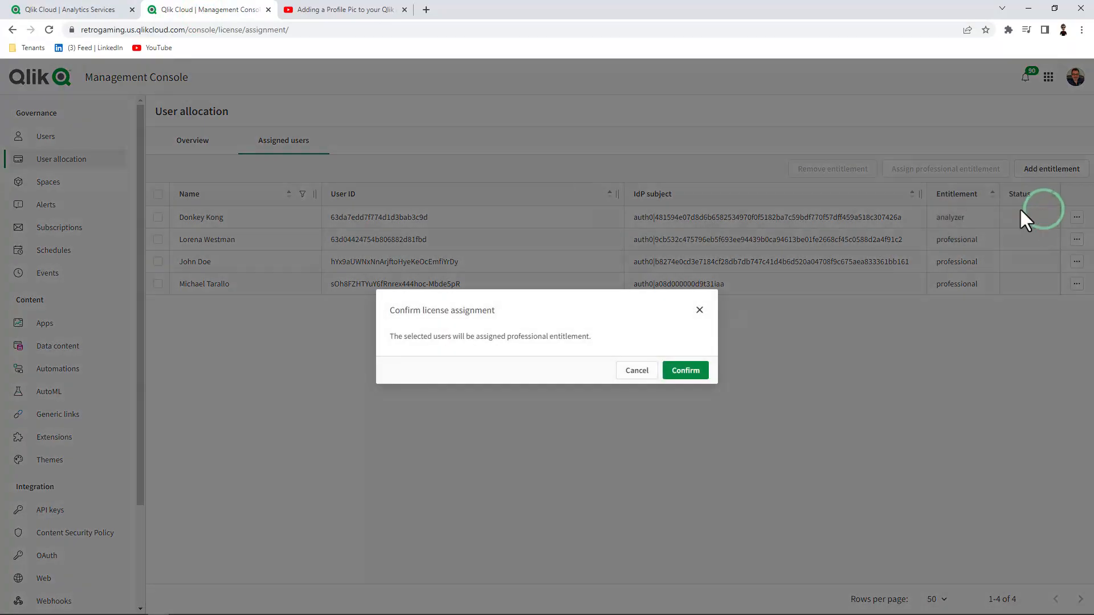
pyautogui.click(697, 372)
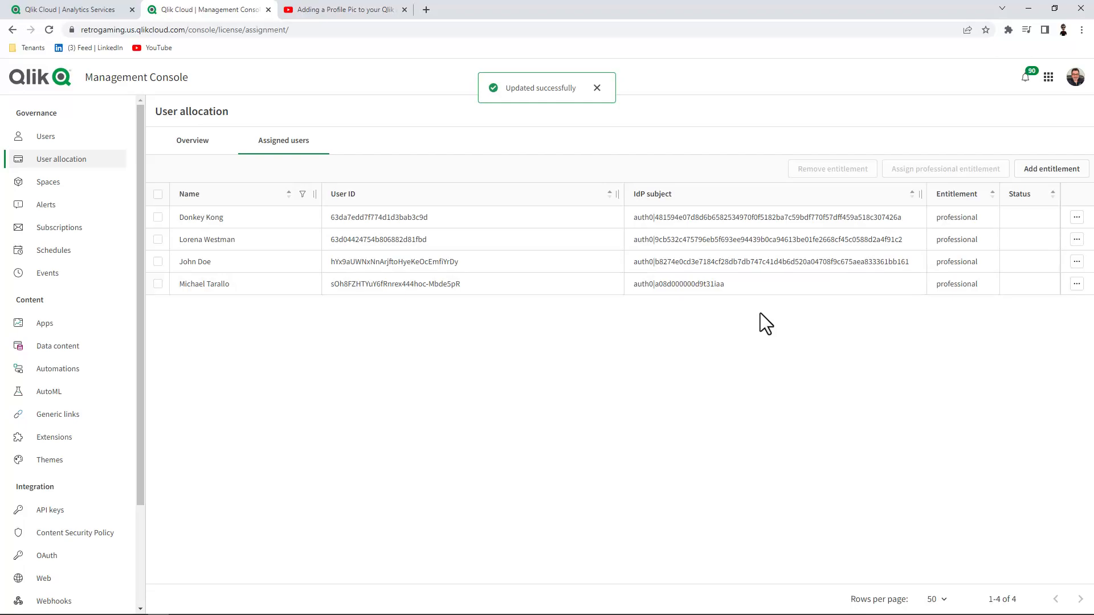
# Step: Switch to the member's Firefox session, check the options for adding new content, and log the member out and back in
pyautogui.hotkey('alt', 'Tab')
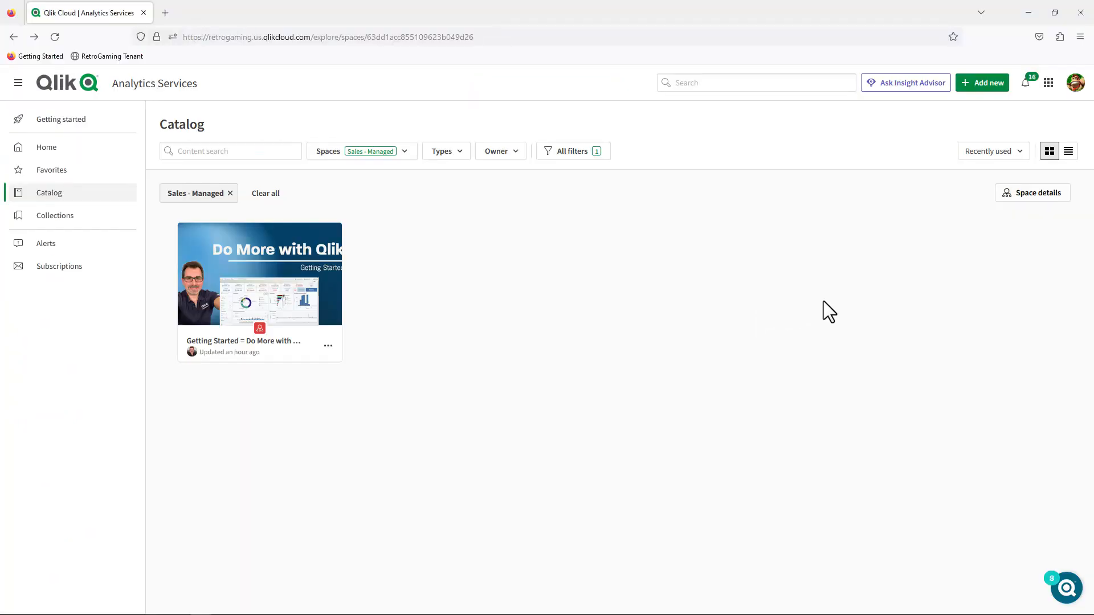
pyautogui.click(987, 85)
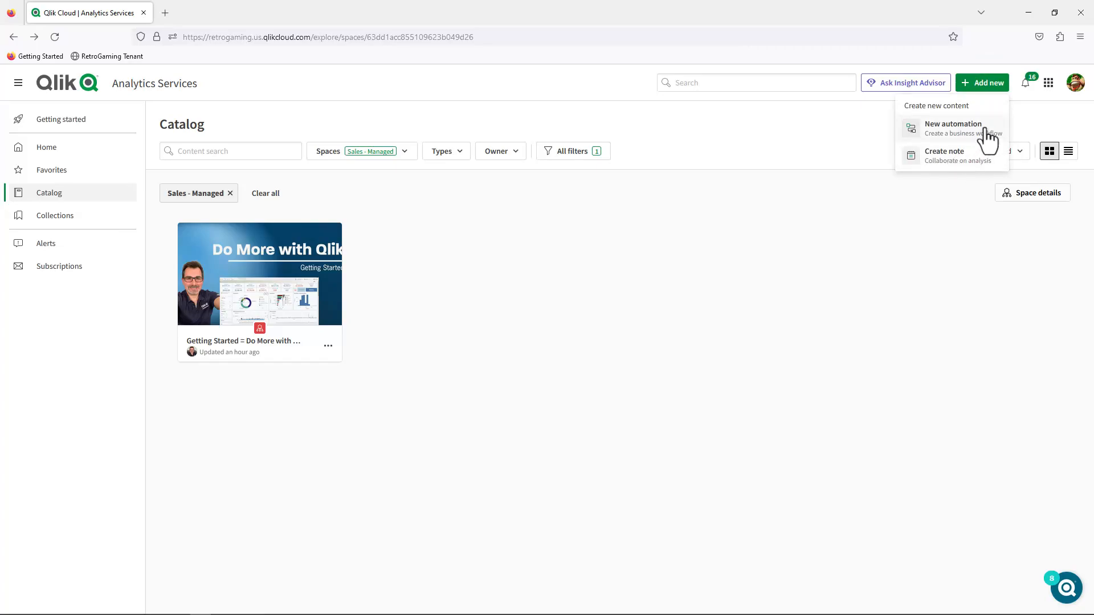
pyautogui.click(1076, 85)
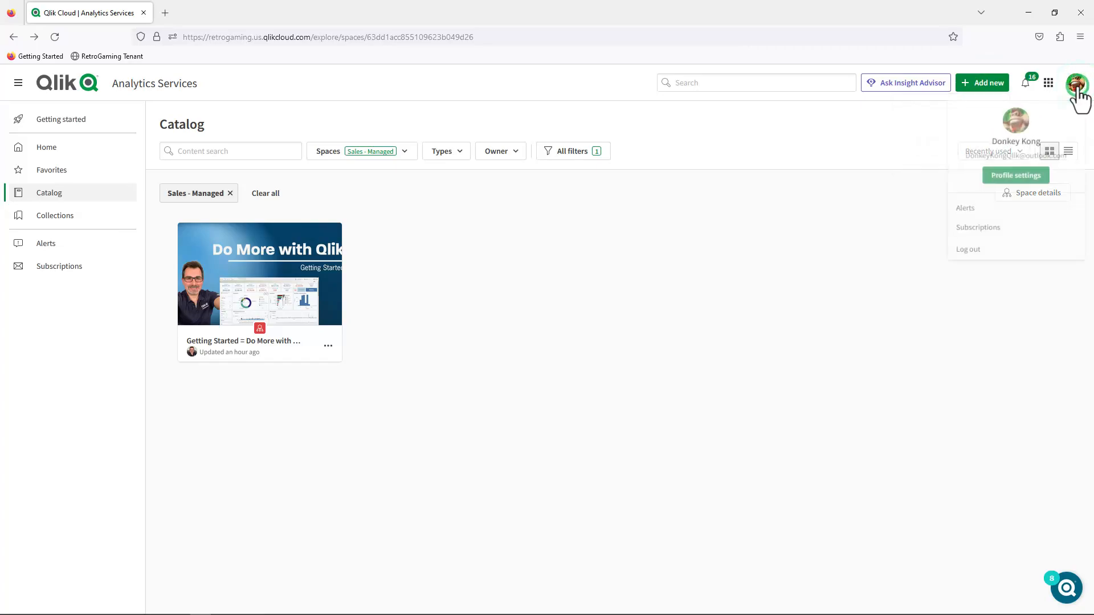
pyautogui.click(999, 255)
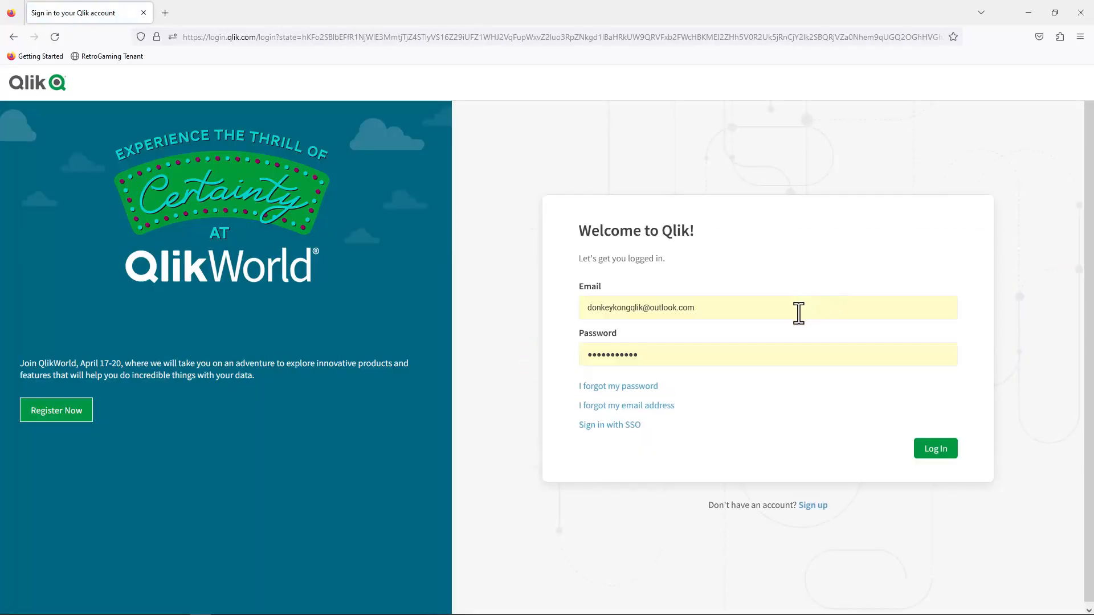
pyautogui.click(923, 453)
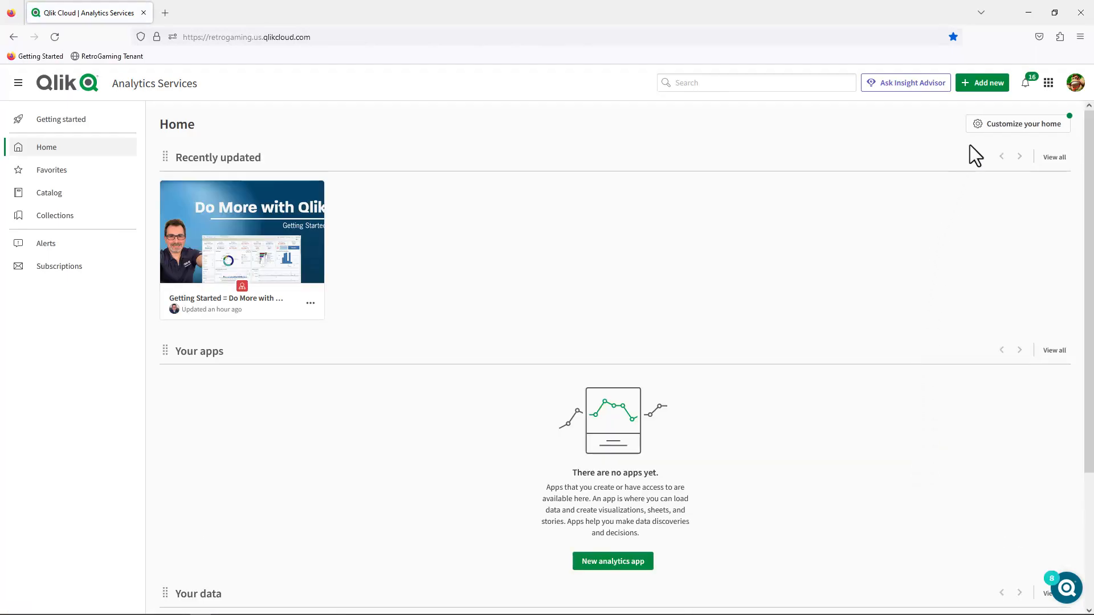
# Step: Examine the professional member's options for adding new content and open the "Sales - Managed" space in the catalog
pyautogui.click(978, 87)
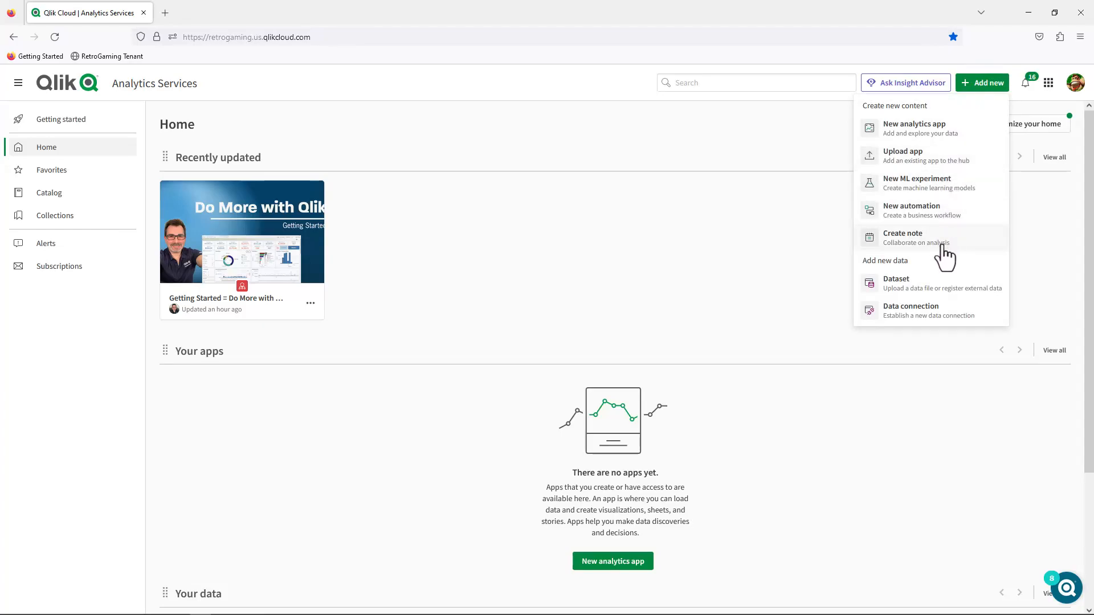
pyautogui.click(726, 255)
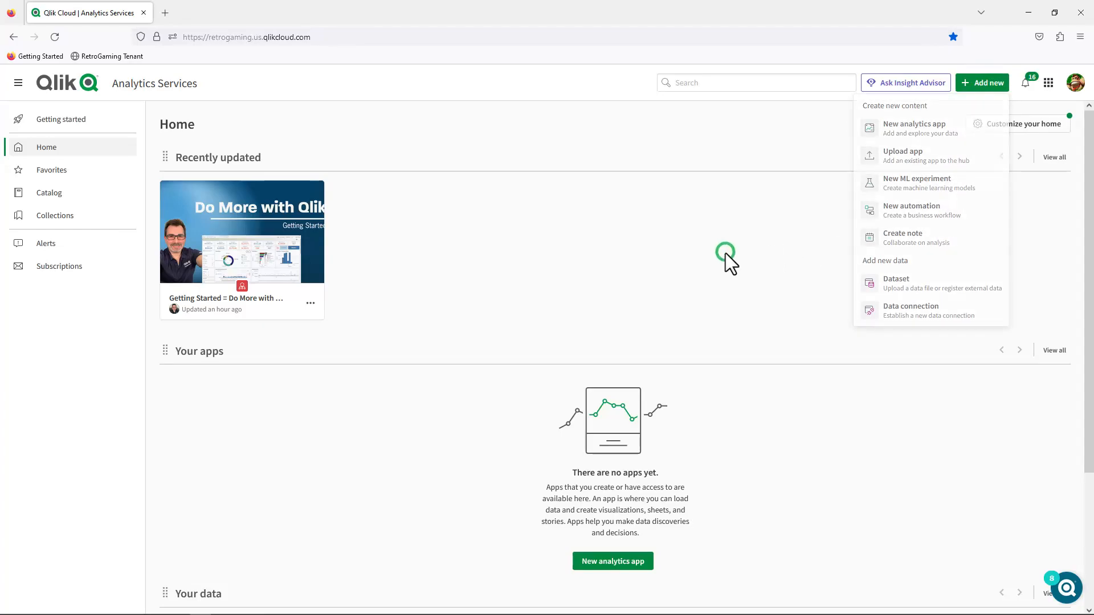
pyautogui.click(81, 195)
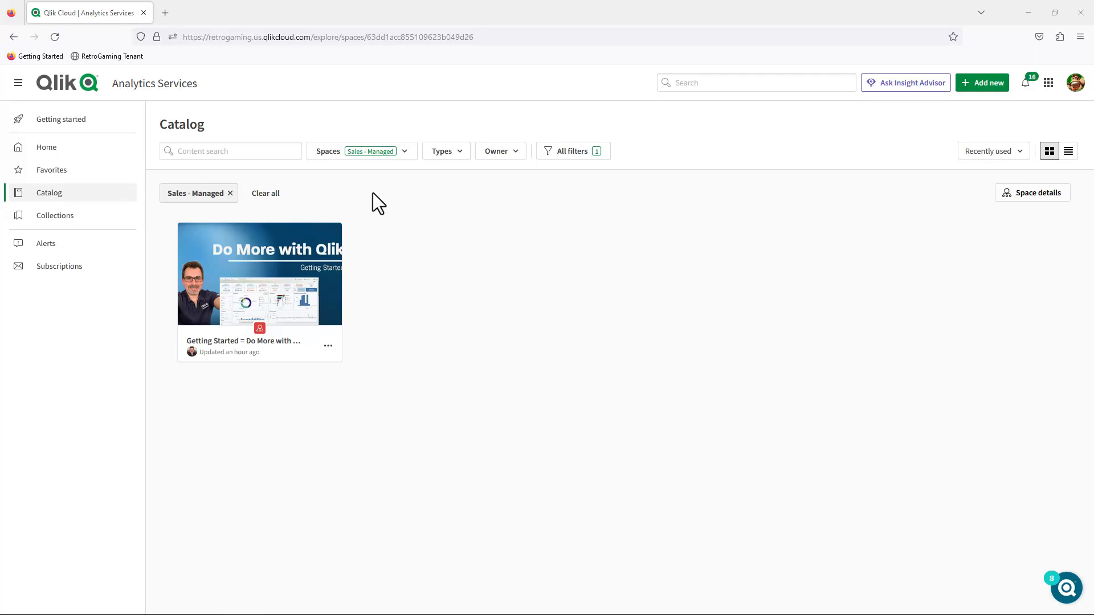
# Step: Switch back to the owner's Chrome session and add the Can contribute role to the member in "Sales - Managed"
pyautogui.hotkey('alt', 'Tab')
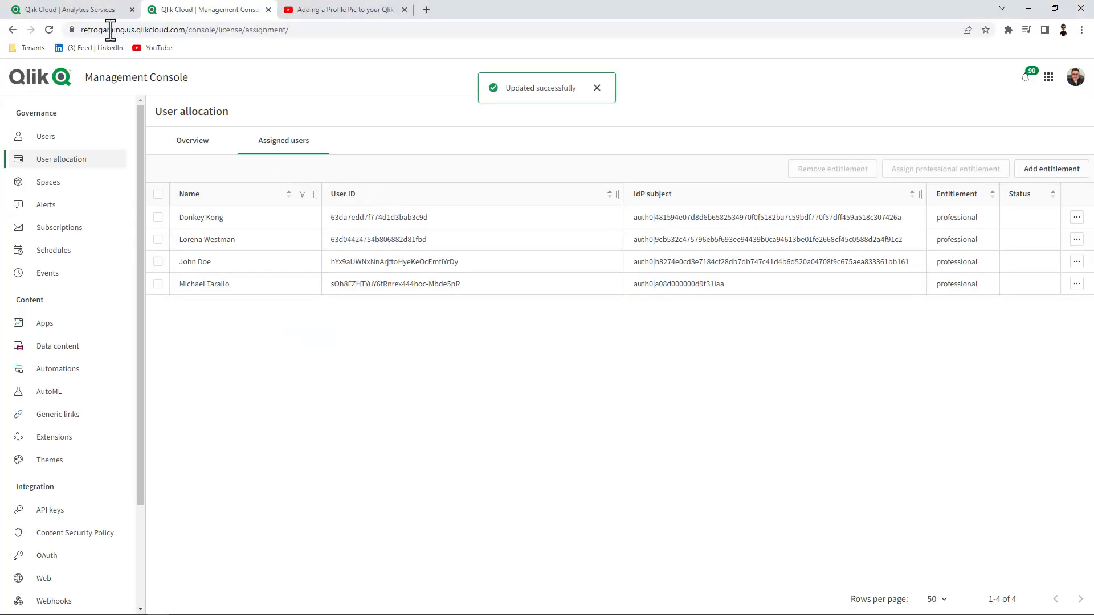
pyautogui.click(98, 15)
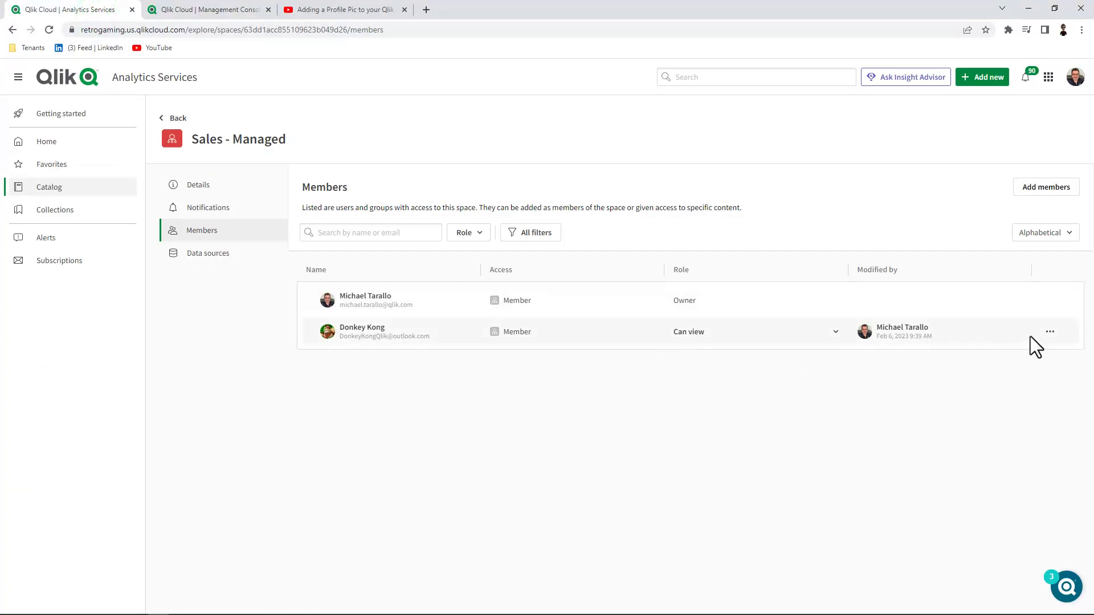
pyautogui.click(837, 332)
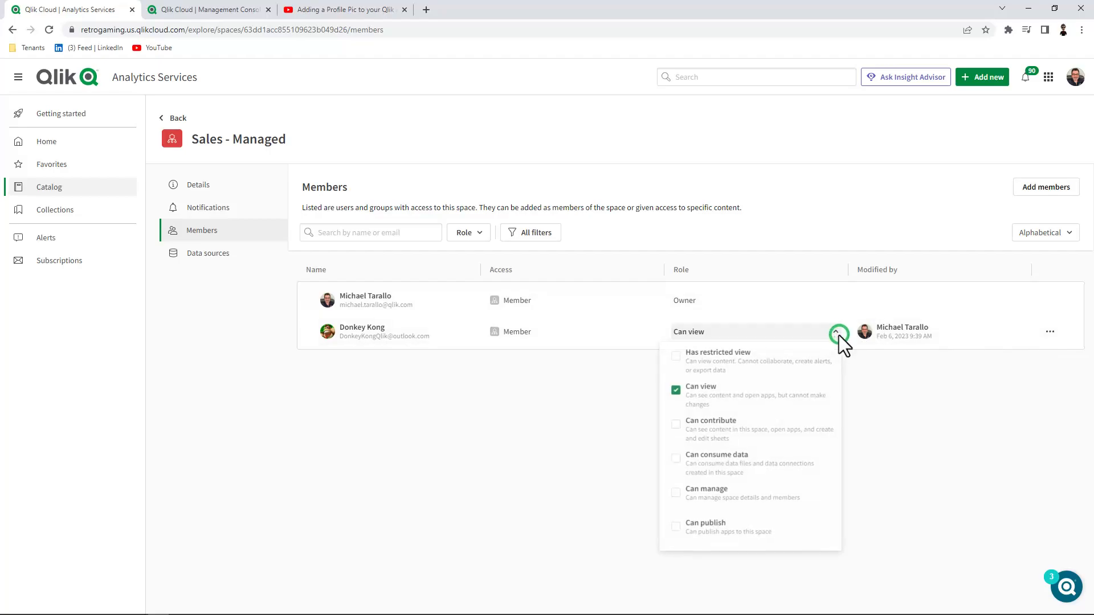
pyautogui.click(677, 428)
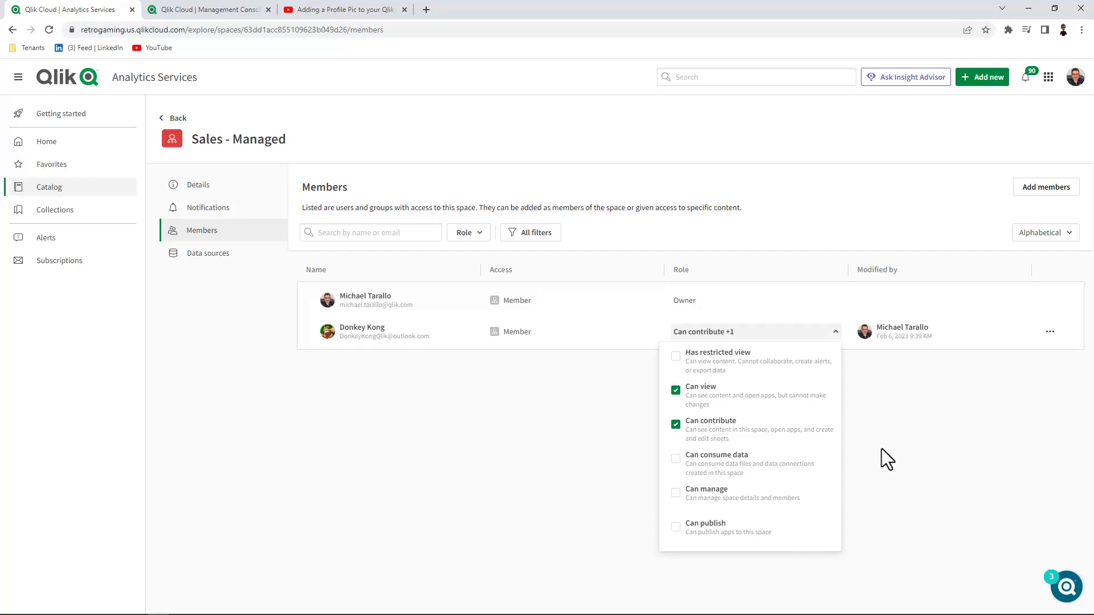
pyautogui.click(669, 317)
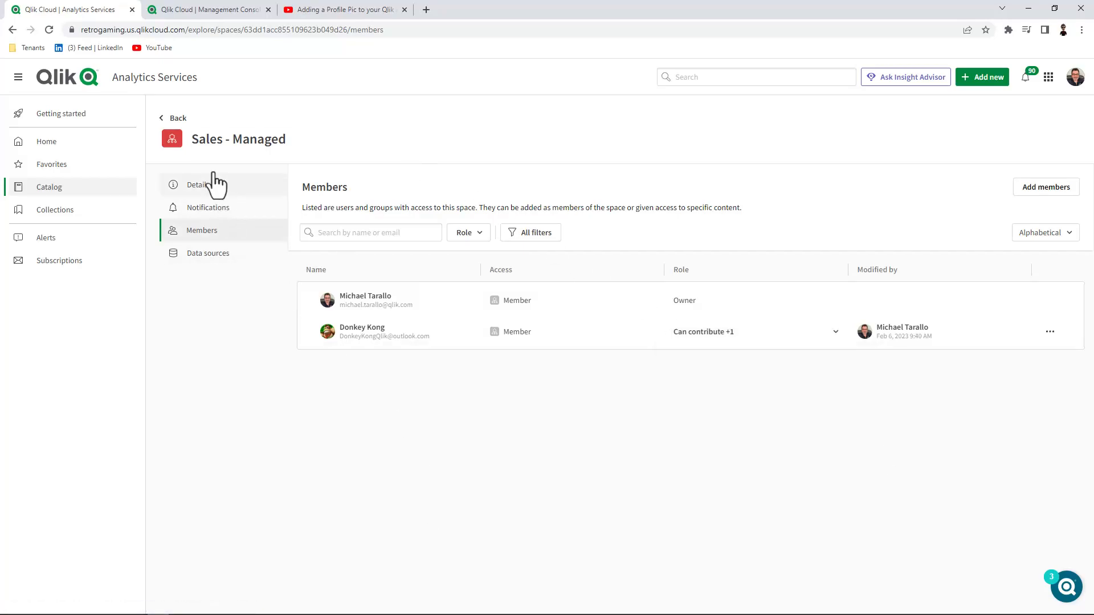
# Step: Filter the catalog to the shared space "Do More with Qlik" and open the "2023 - Consumer Sales" app
pyautogui.click(174, 119)
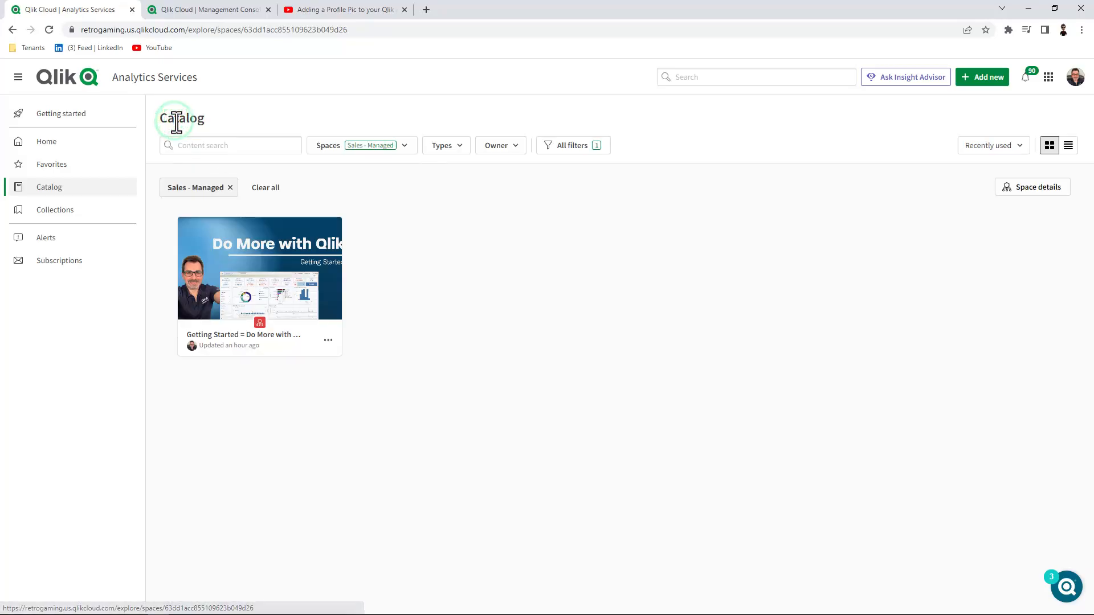
pyautogui.click(388, 149)
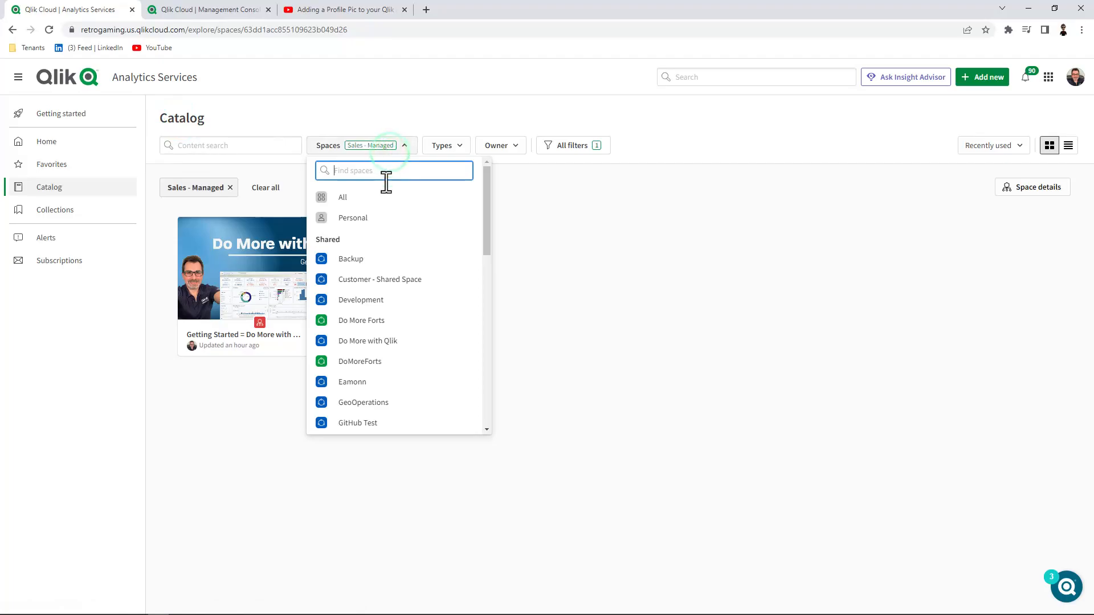
pyautogui.click(400, 348)
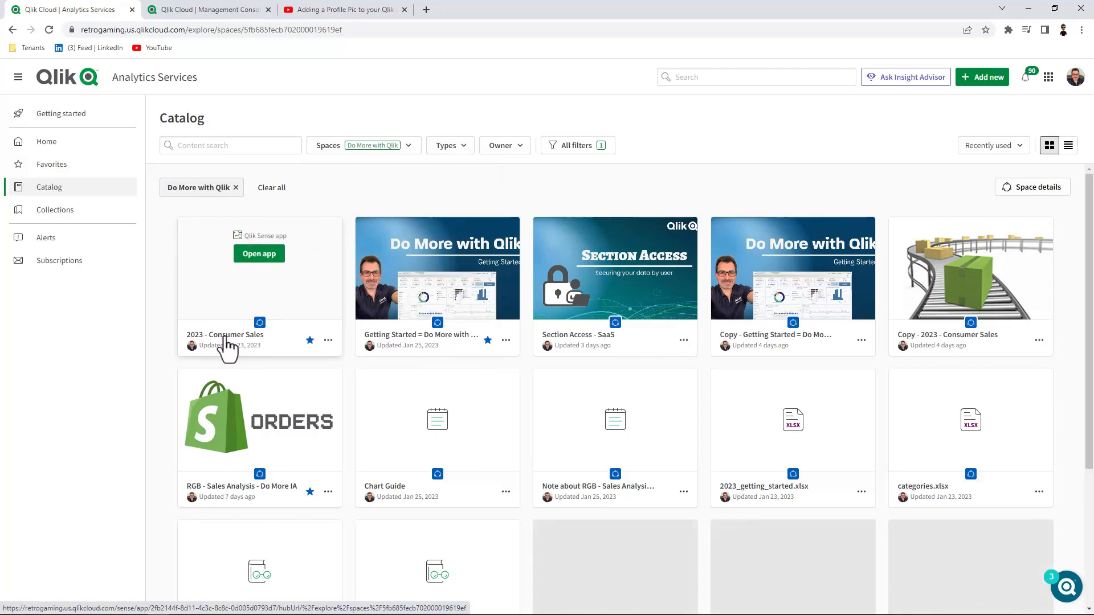
pyautogui.click(278, 265)
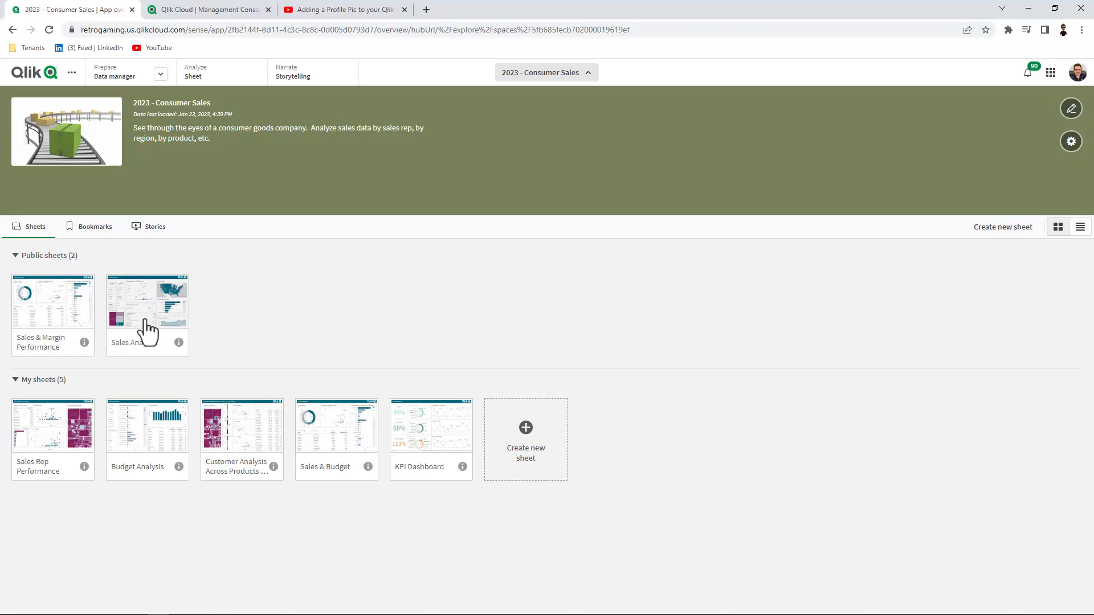
# Step: Open the Sales & Margin Performance sheet and make both it and the Sales Analysis sheet private
pyautogui.click(80, 323)
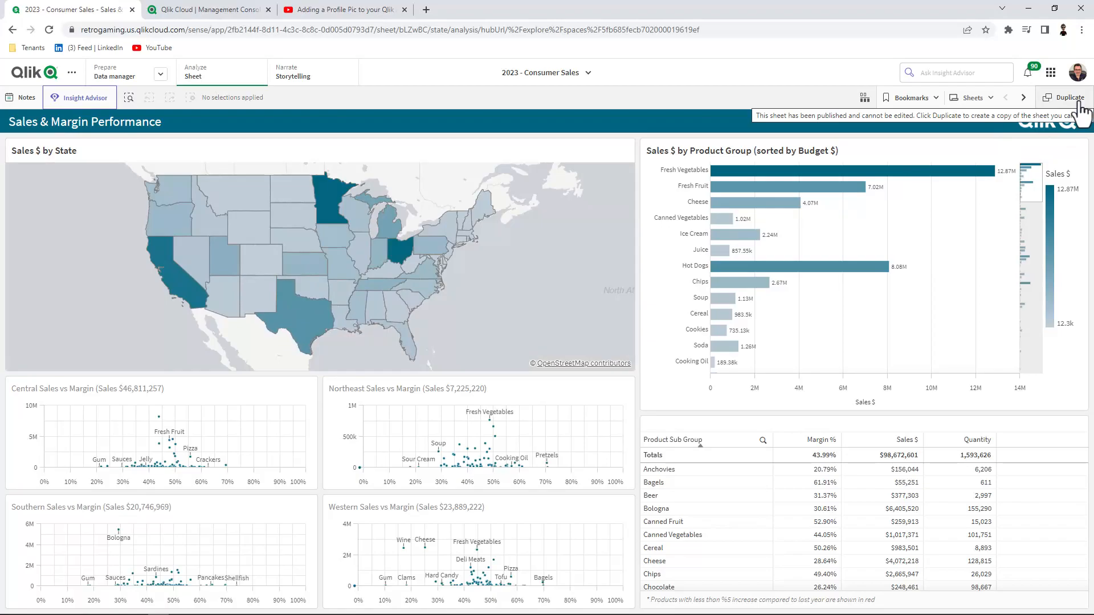
pyautogui.click(966, 106)
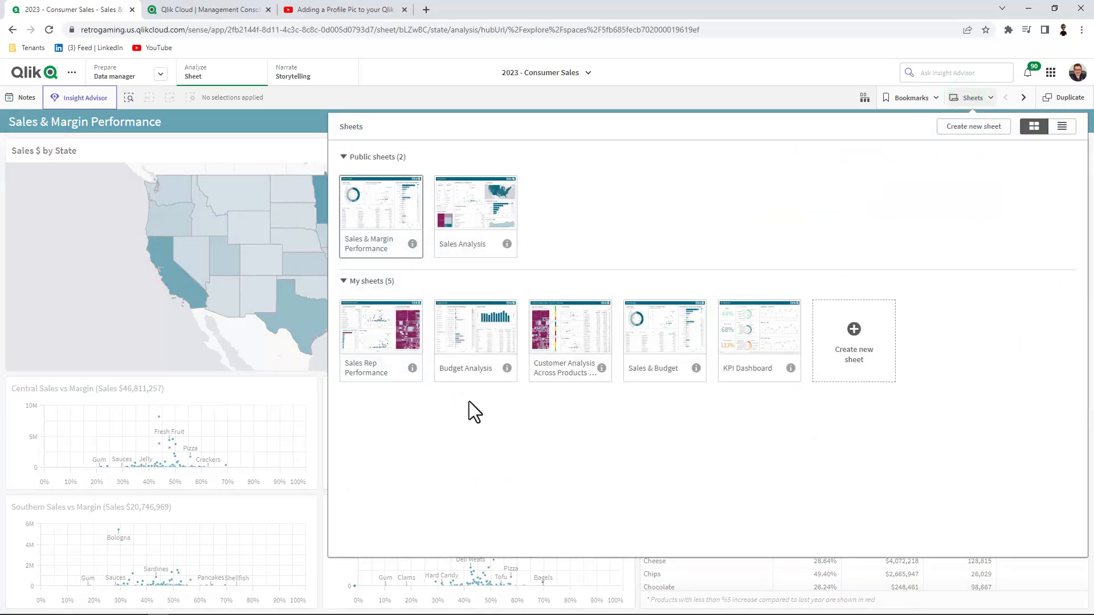
pyautogui.rightClick(406, 231)
pyautogui.click(403, 232)
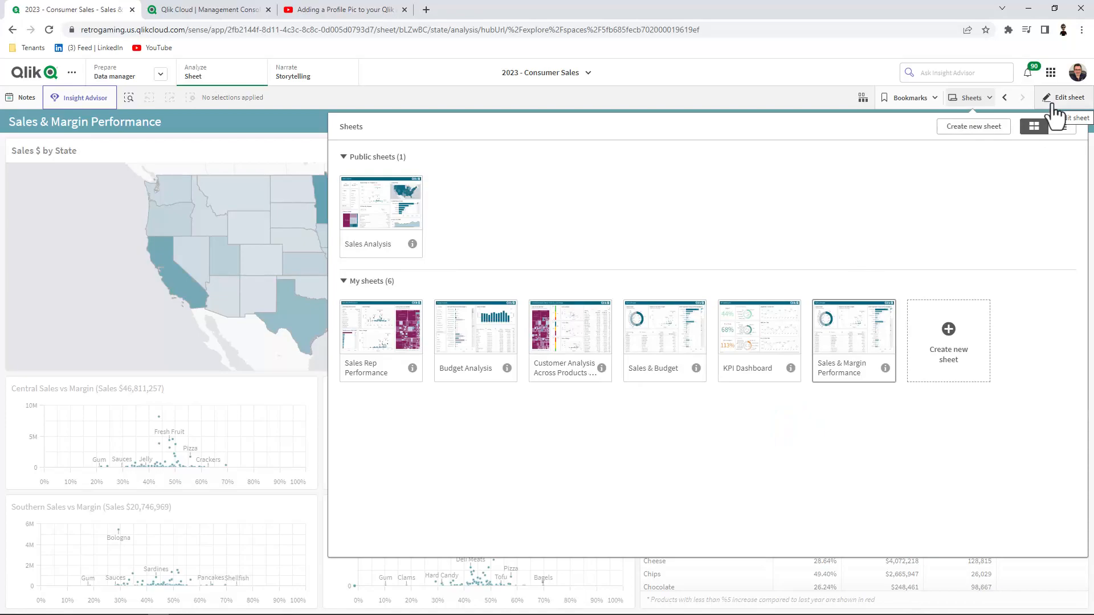
pyautogui.rightClick(383, 225)
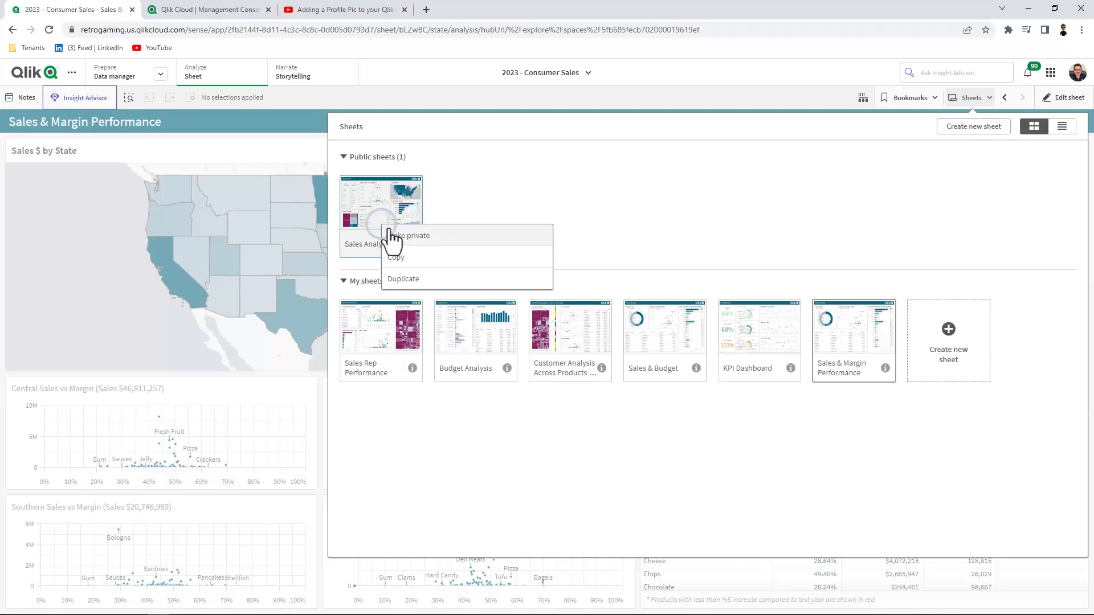
pyautogui.click(392, 236)
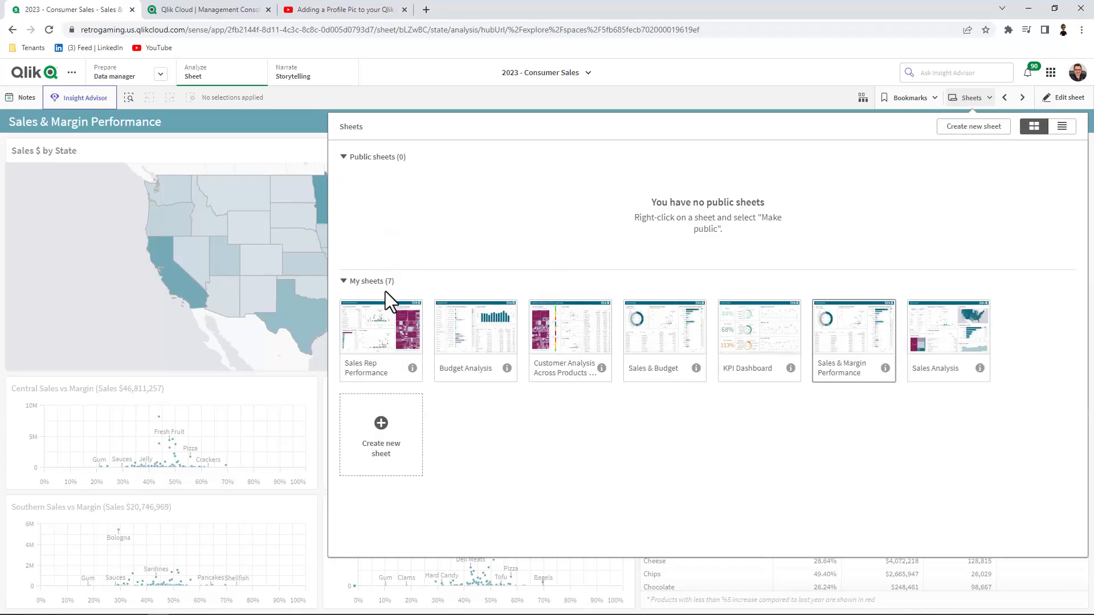
# Step: Open the Sales Analysis sheet for editing and show the app's master items
pyautogui.click(937, 355)
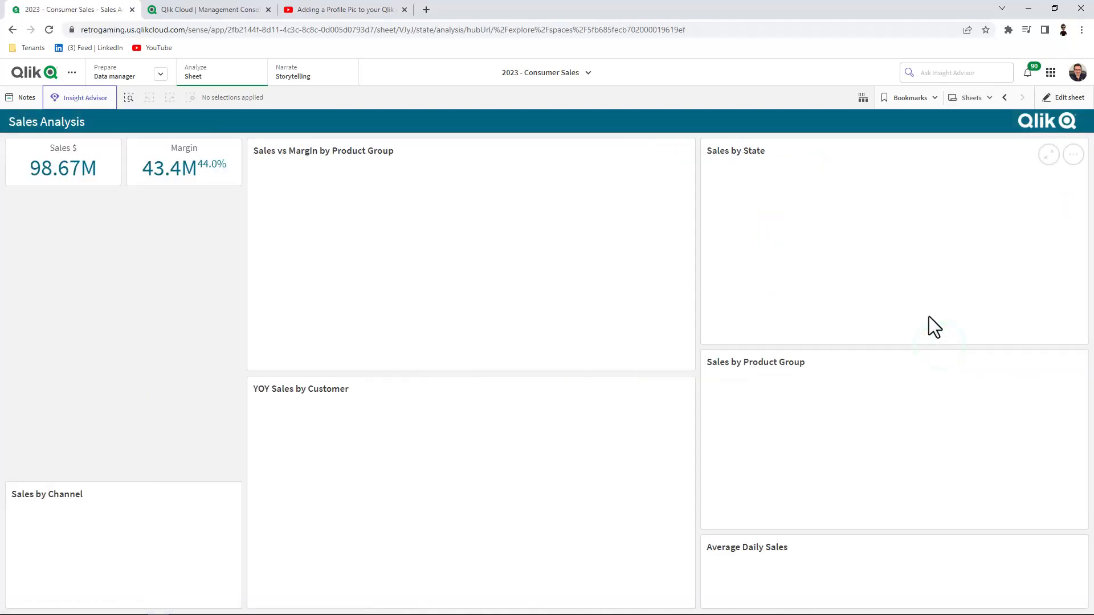
pyautogui.click(1066, 101)
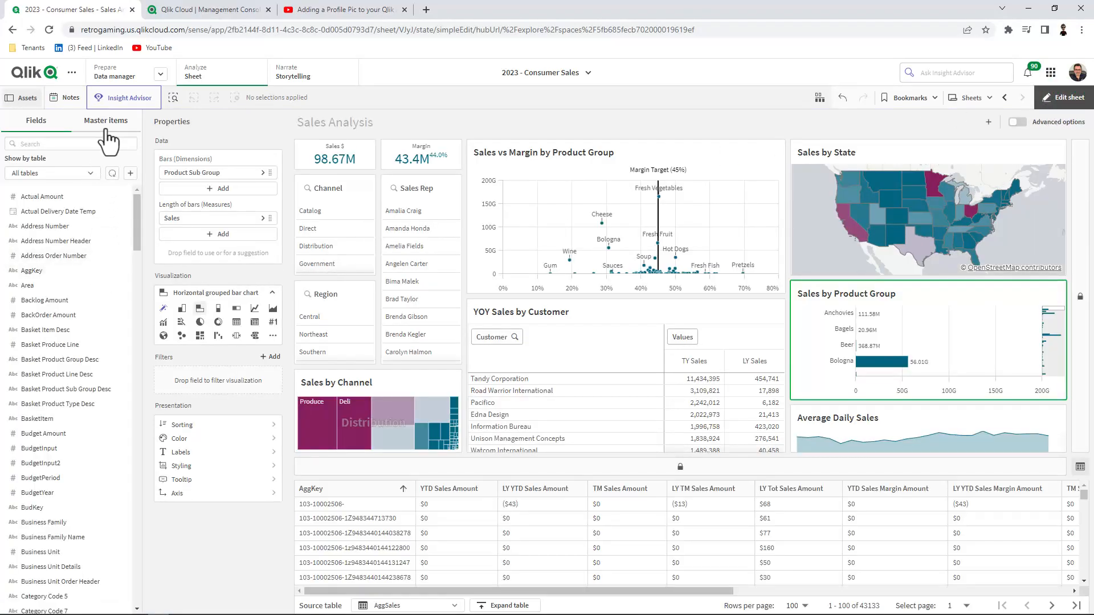
pyautogui.click(106, 137)
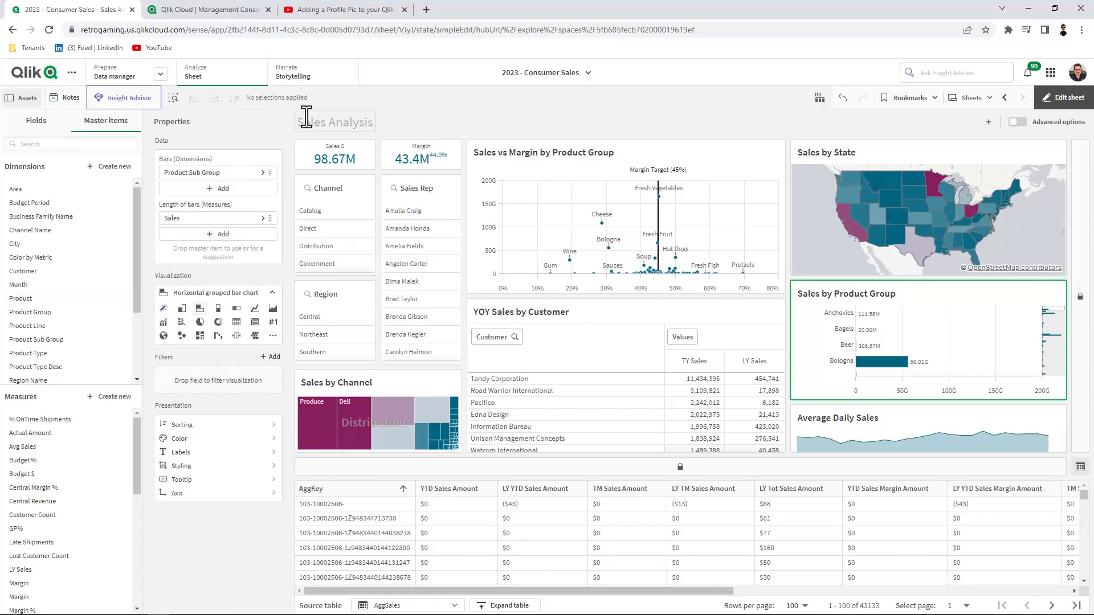
# Step: Make the Sales Rep Performance, Budget Analysis and Sales Analysis sheets public in the source app
pyautogui.click(979, 99)
pyautogui.rightClick(393, 340)
pyautogui.click(403, 349)
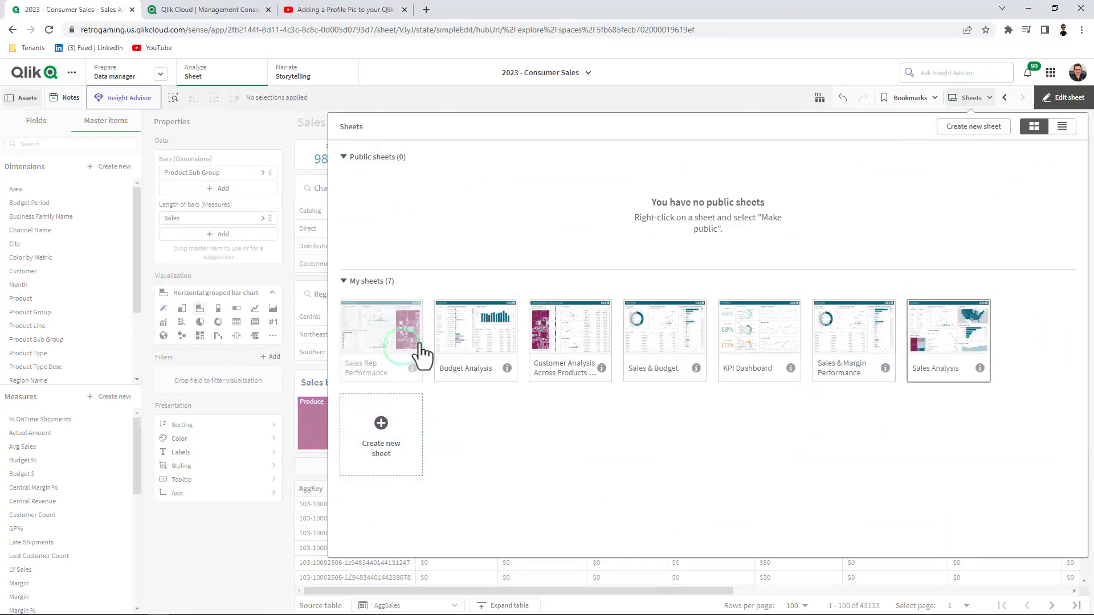
pyautogui.rightClick(456, 339)
pyautogui.click(464, 344)
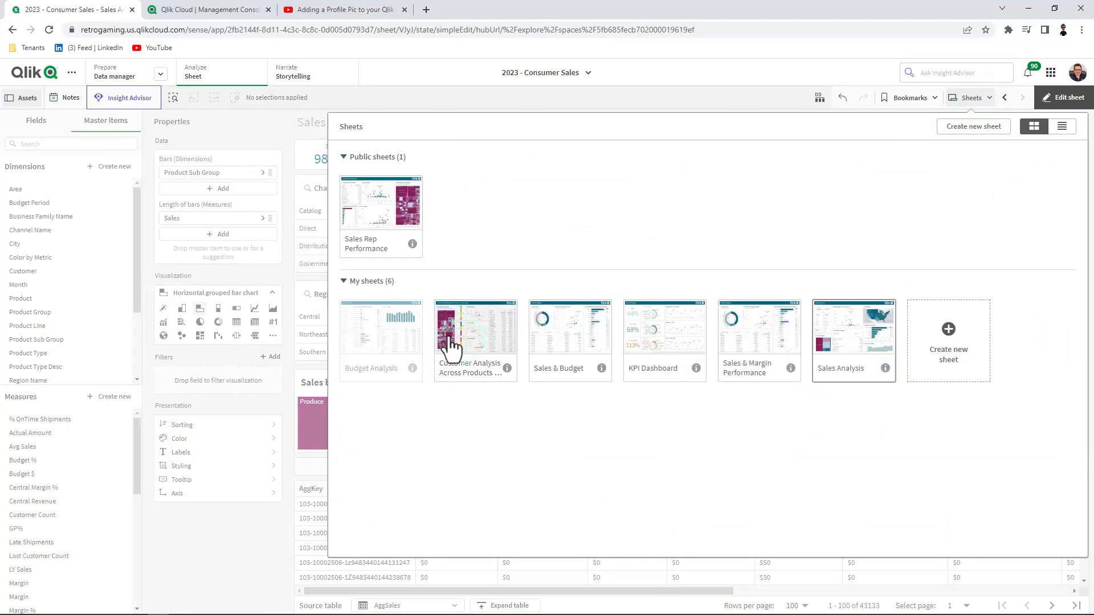
pyautogui.rightClick(399, 340)
pyautogui.click(407, 351)
pyautogui.rightClick(738, 341)
pyautogui.click(749, 352)
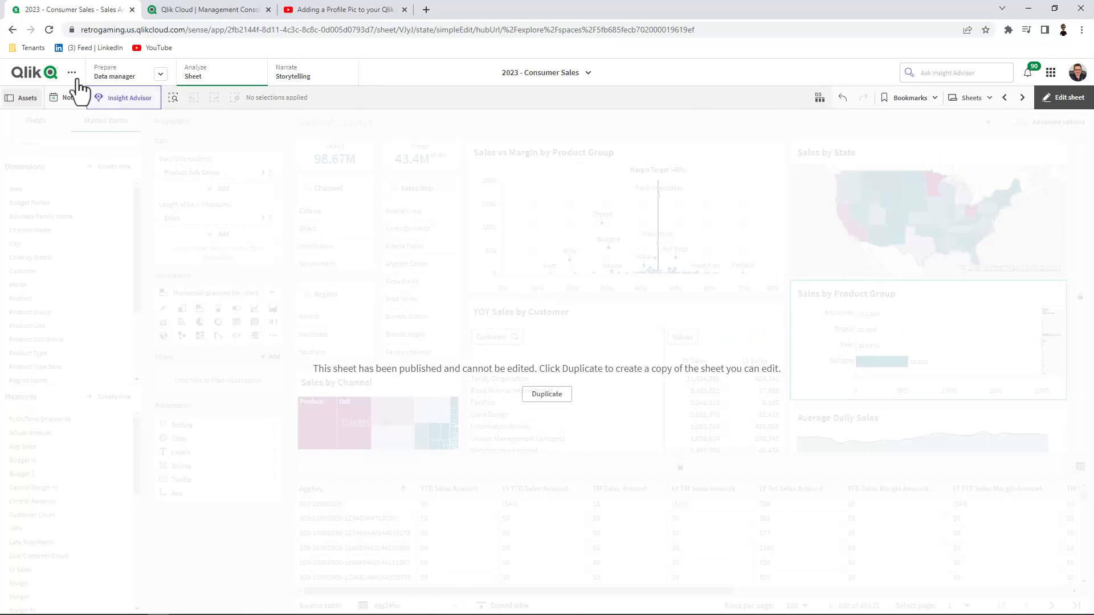
# Step: Return to the catalog and publish the "2023 - Consumer Sales" app to the "Sales - Managed" space
pyautogui.click(53, 75)
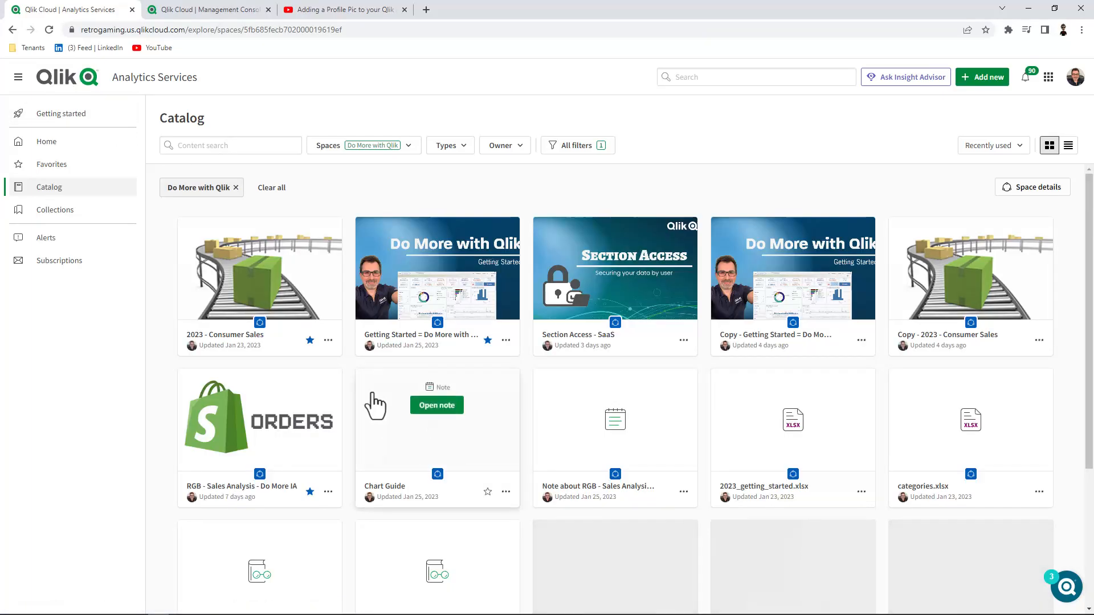
pyautogui.click(328, 340)
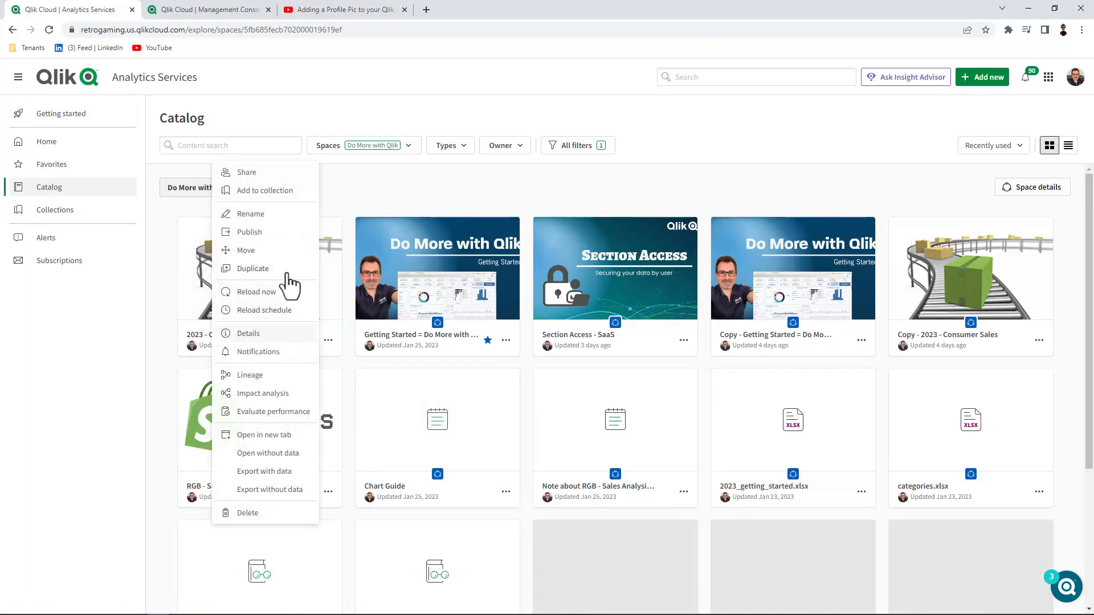
pyautogui.click(271, 231)
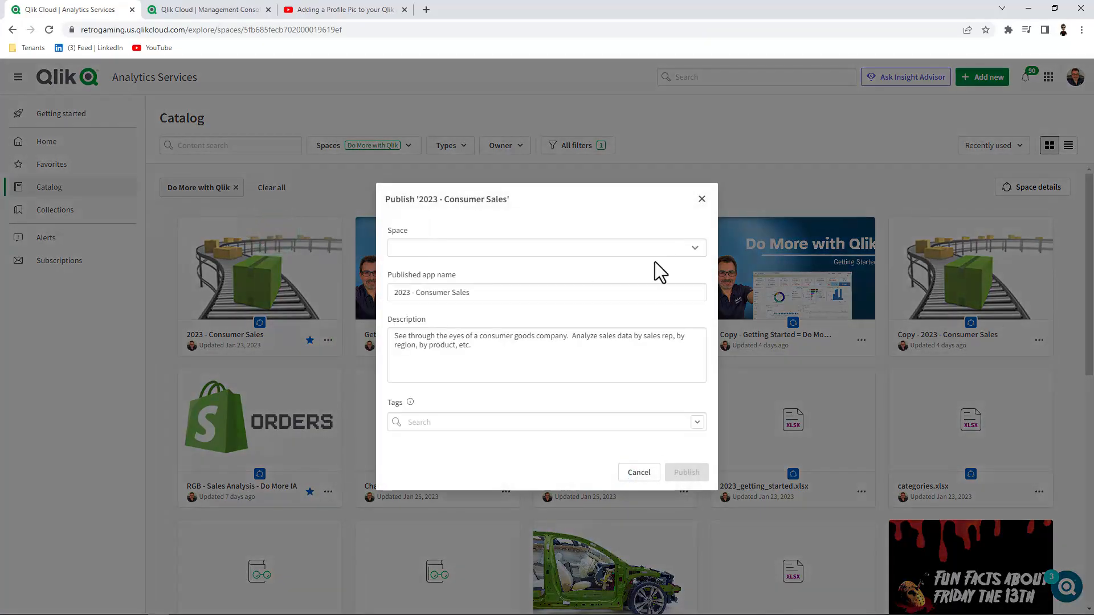
pyautogui.click(693, 249)
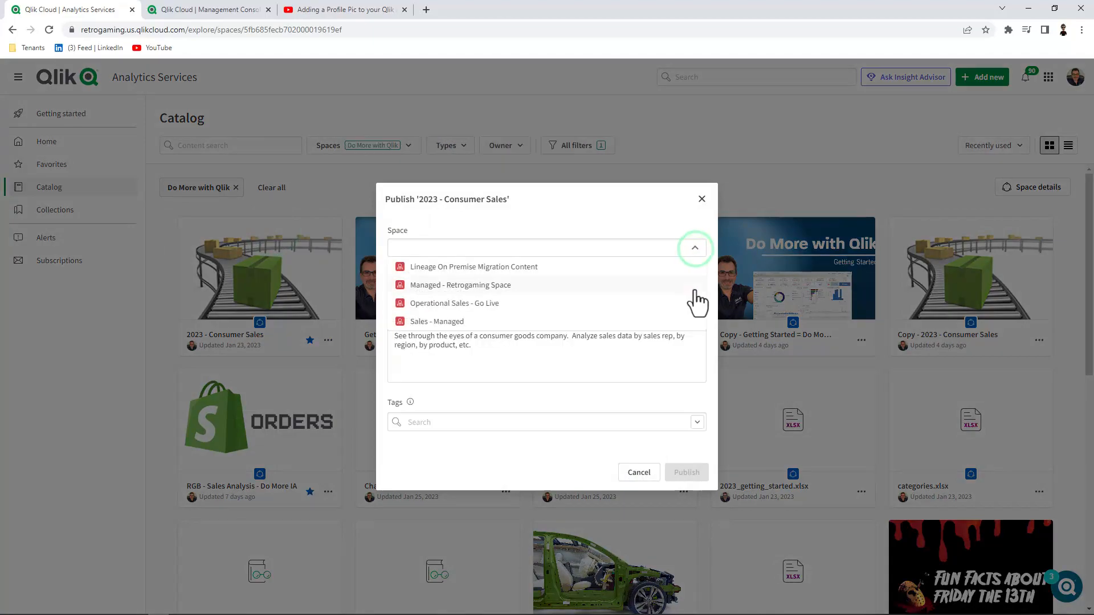
pyautogui.click(467, 323)
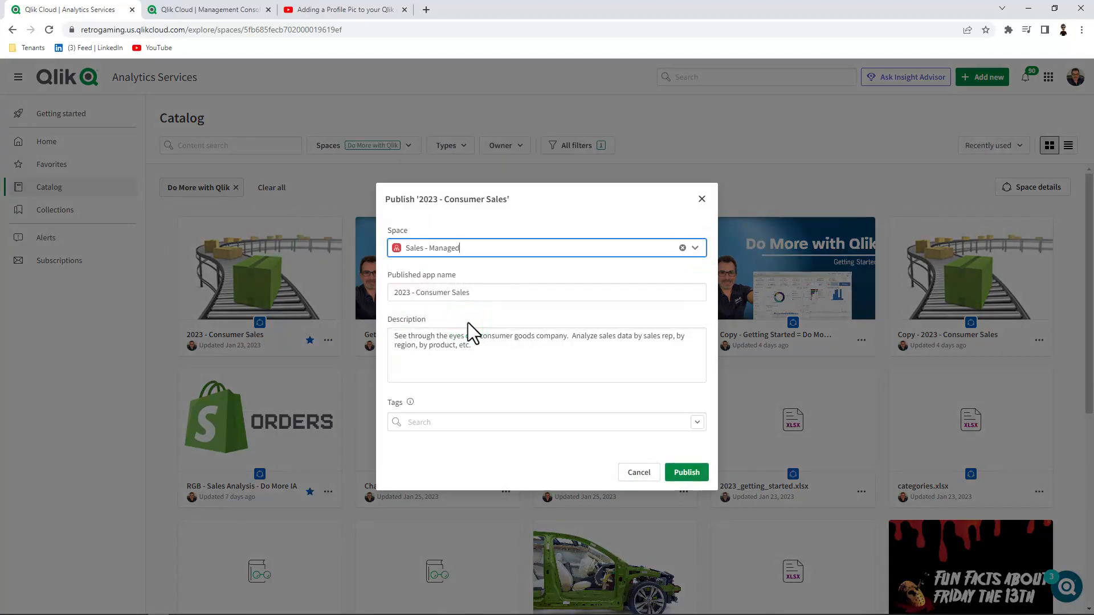
pyautogui.click(683, 473)
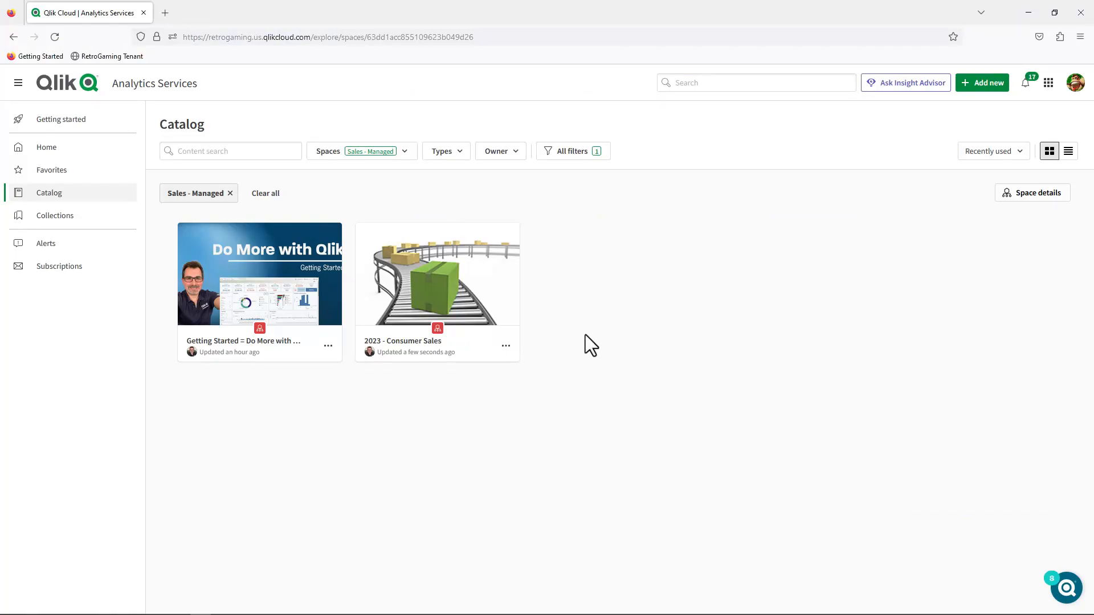
# Step: Switch to the member's Firefox session, open the published "2023 - Consumer Sales" app, and create a new sheet for editing
pyautogui.click(442, 292)
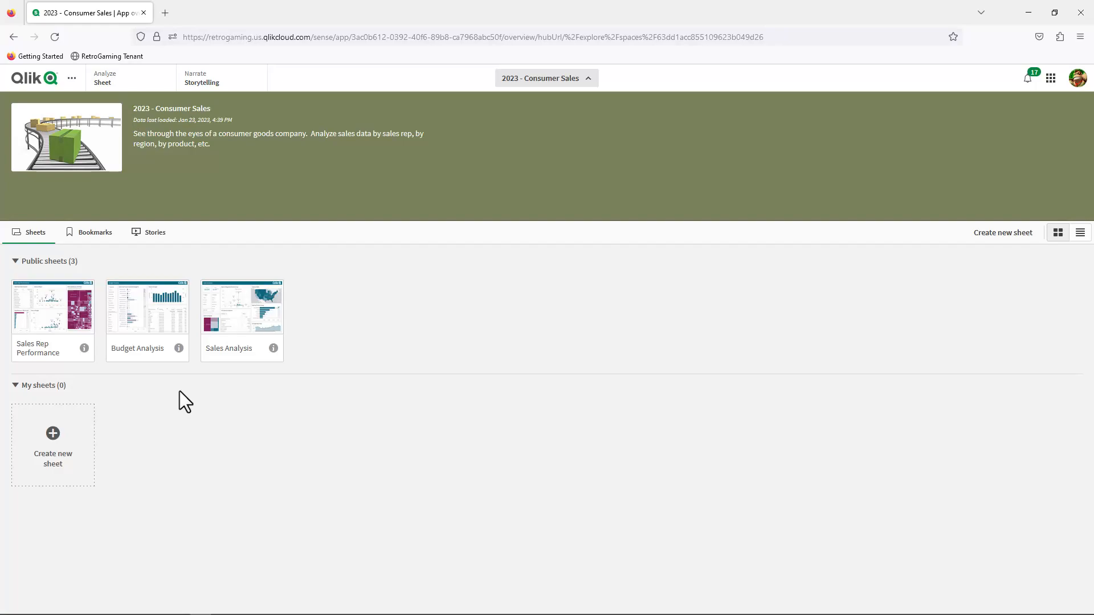
pyautogui.click(65, 446)
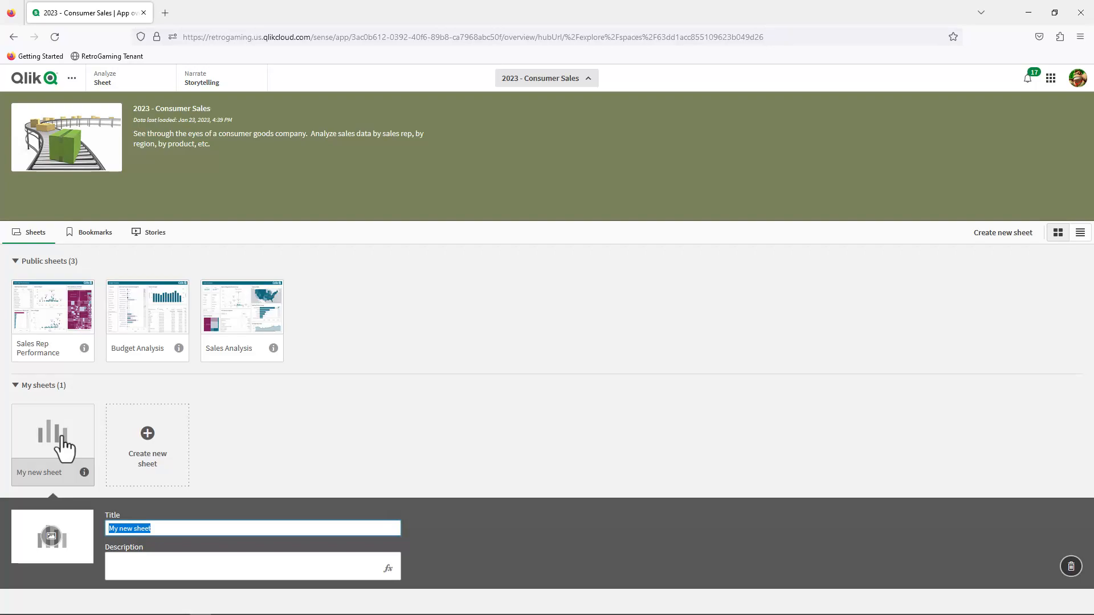
pyautogui.click(64, 446)
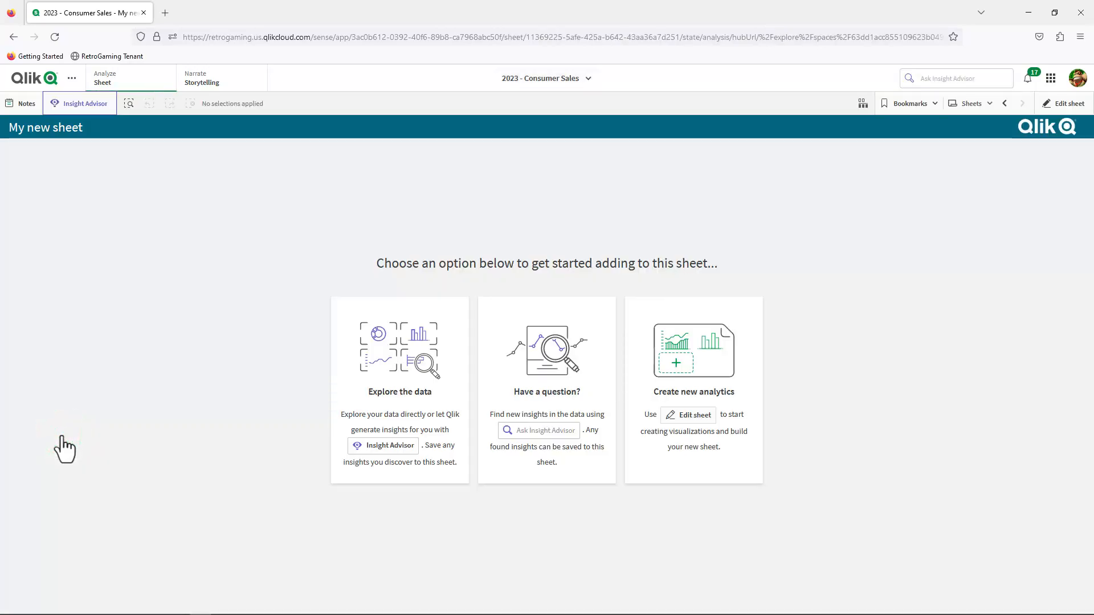
pyautogui.click(720, 374)
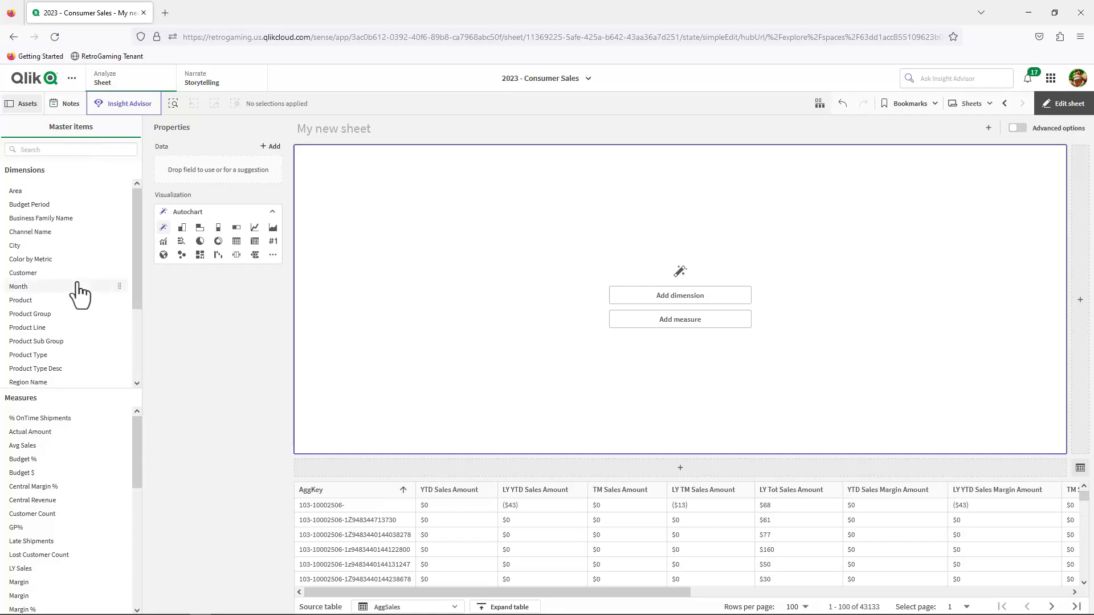
# Step: Build an autochart on the new sheet with the Product Group master dimension and the Sales master measure
pyautogui.scroll(-3, 83, 297)
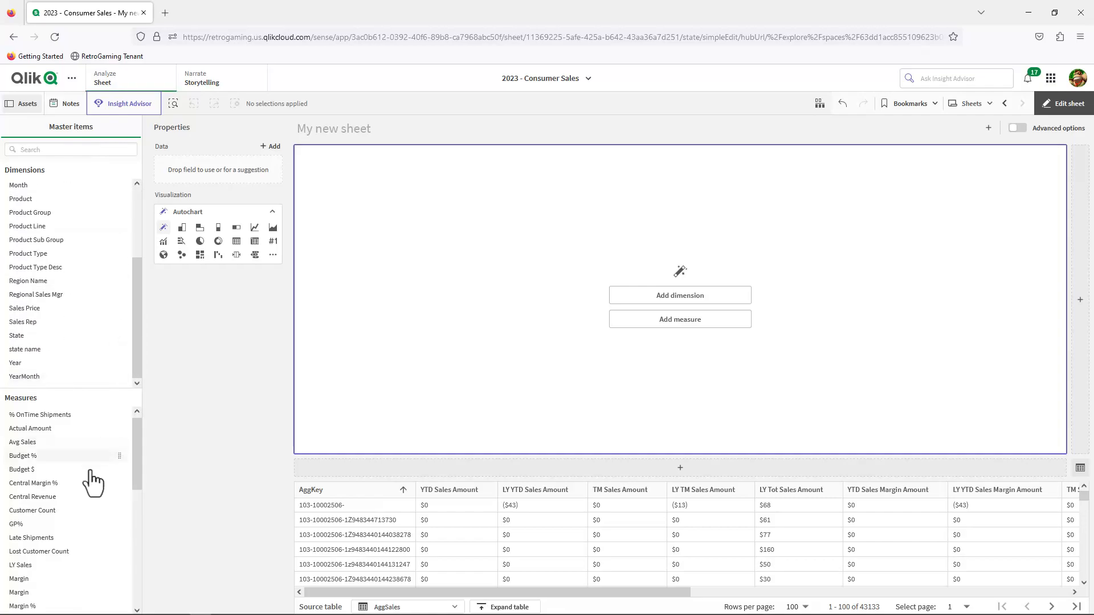
pyautogui.scroll(-5, 93, 481)
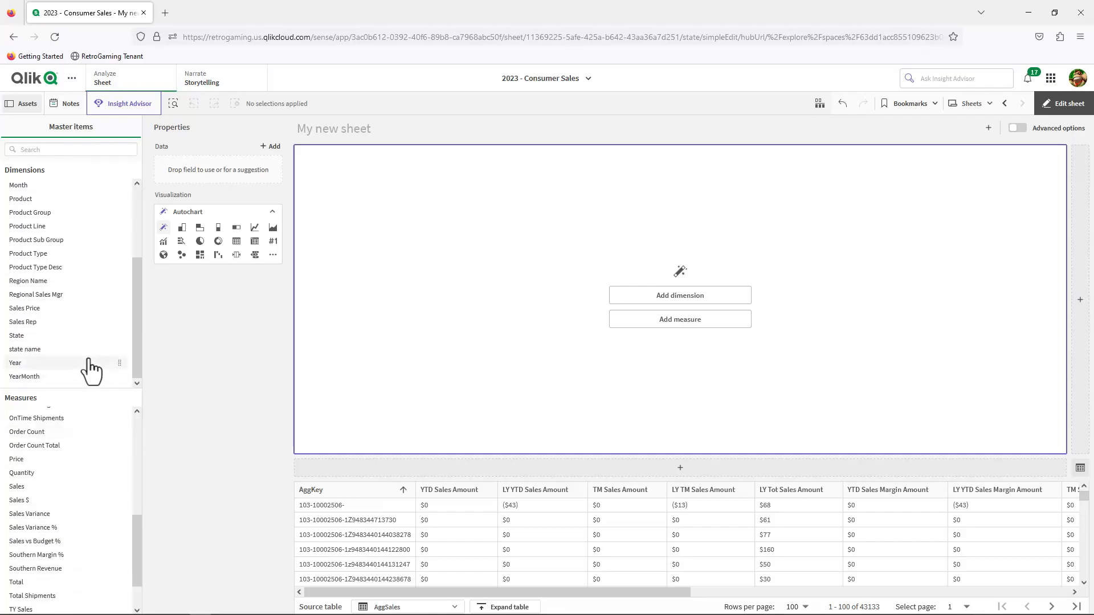
pyautogui.moveTo(48, 213); pyautogui.dragTo(587, 305)
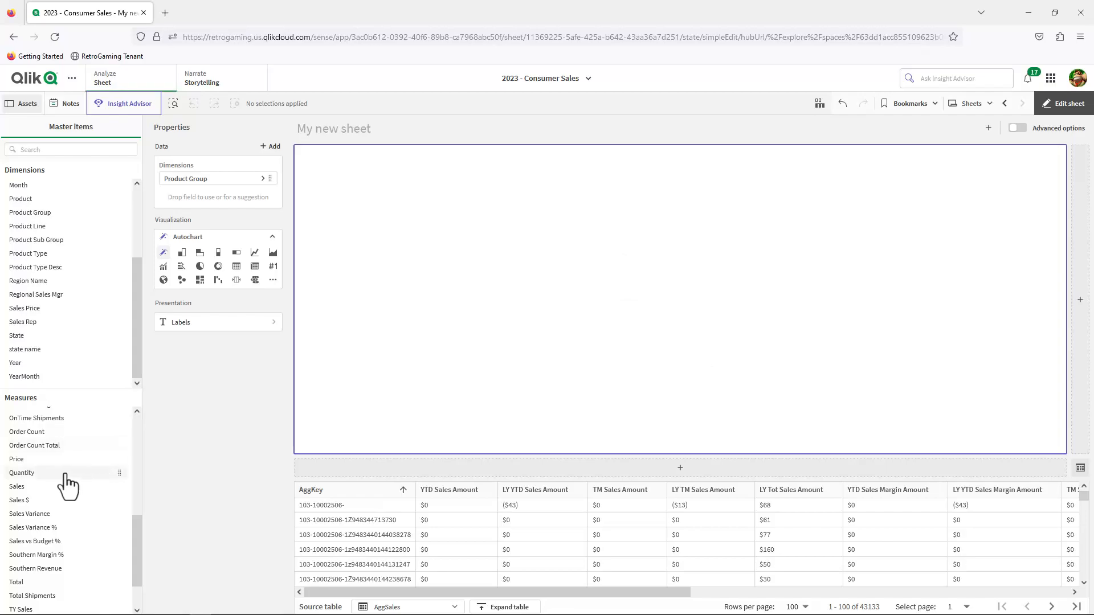
pyautogui.moveTo(34, 486); pyautogui.dragTo(593, 300)
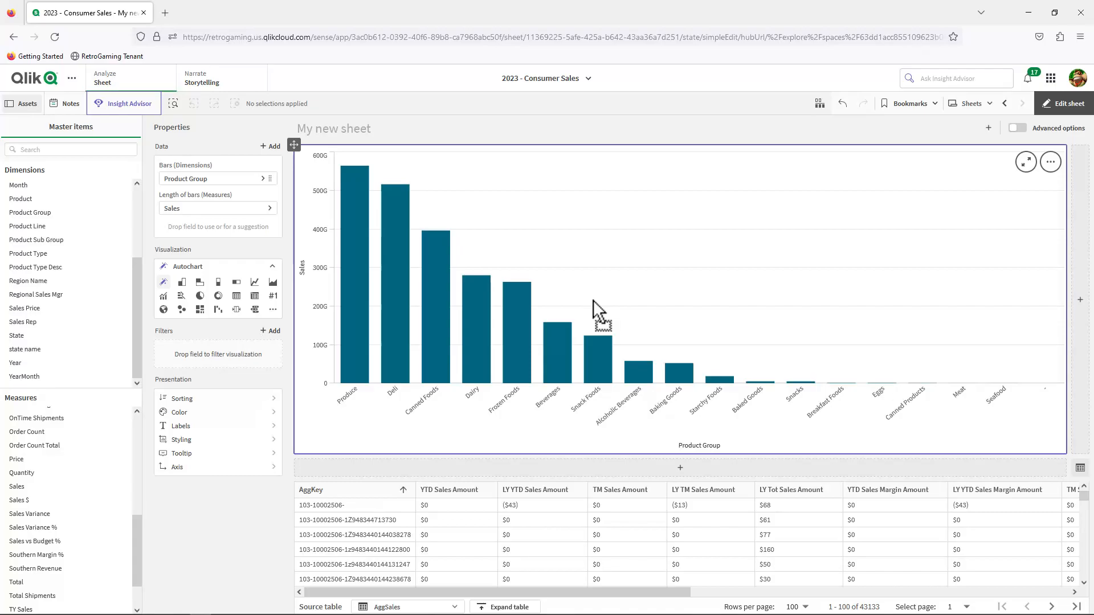
# Step: Return to the app overview and publish "My new sheet" to the app's community
pyautogui.click(969, 103)
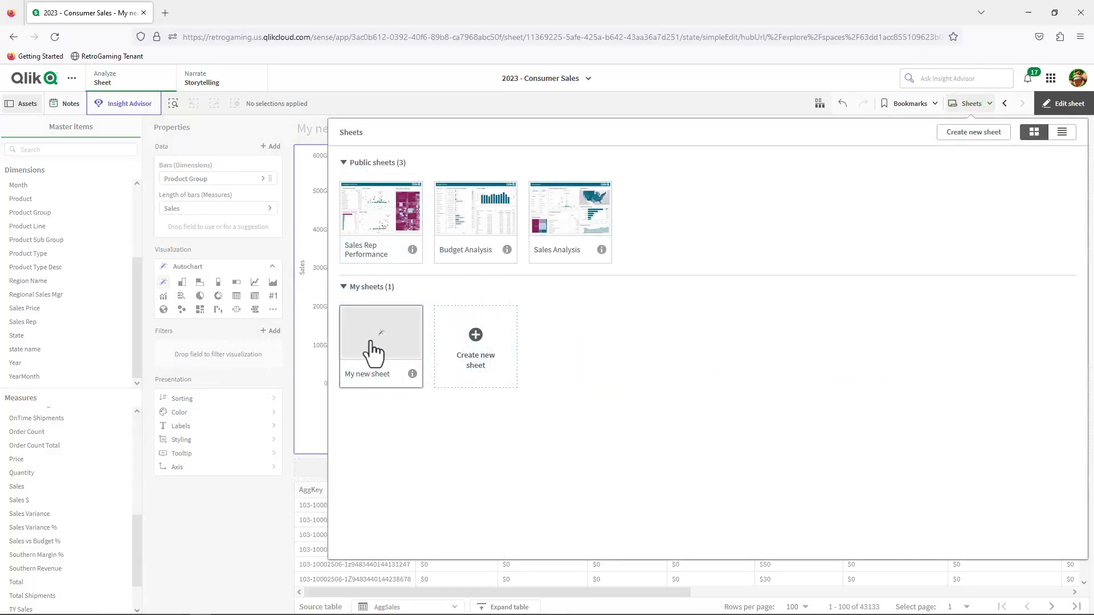
pyautogui.click(75, 83)
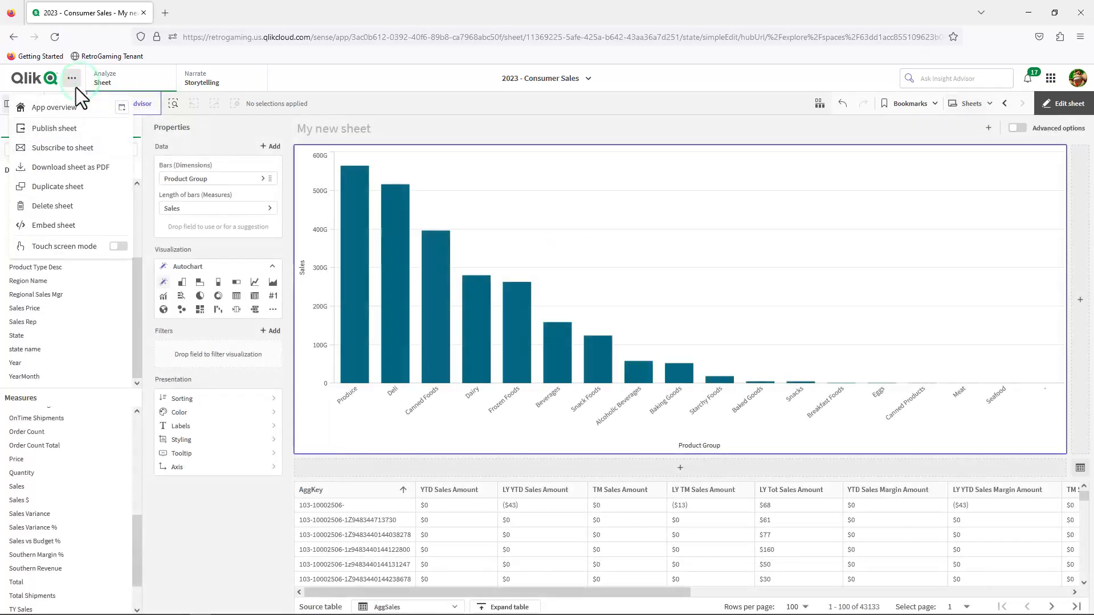
pyautogui.click(71, 108)
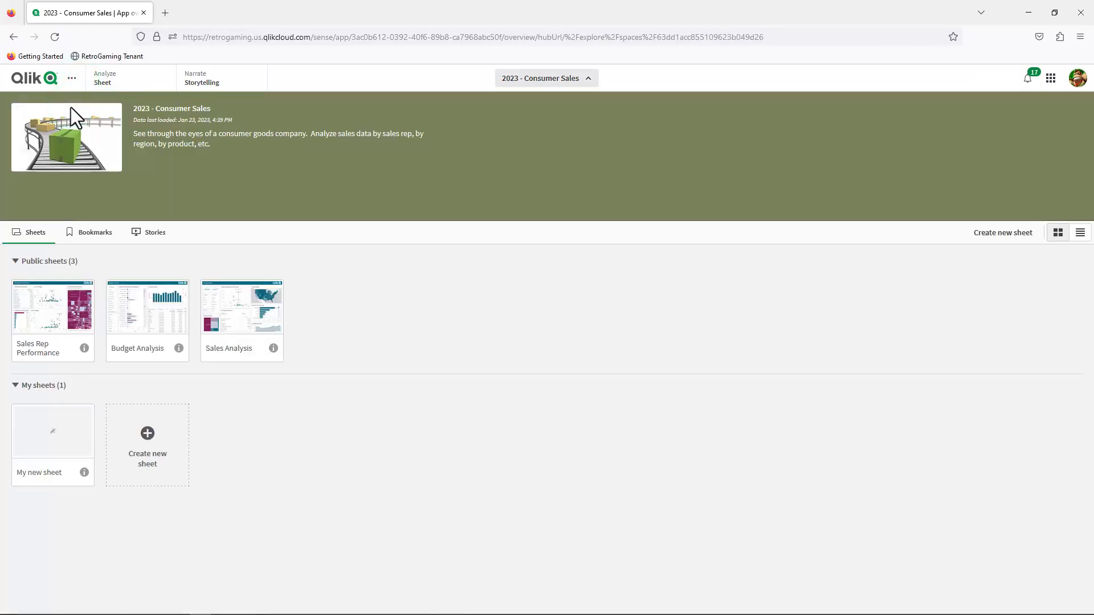
pyautogui.rightClick(69, 431)
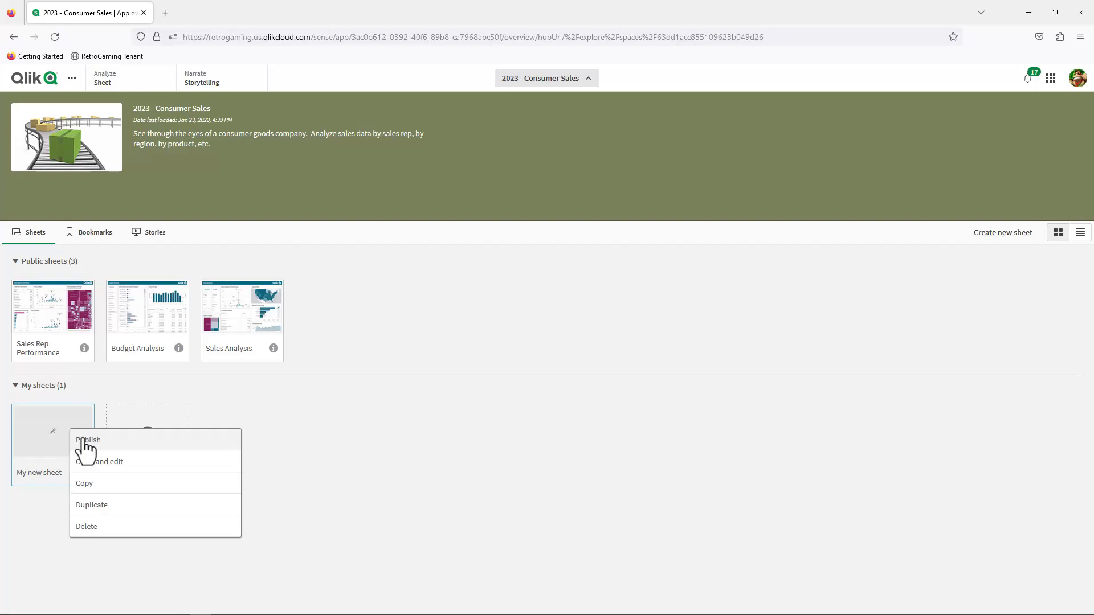
pyautogui.click(83, 440)
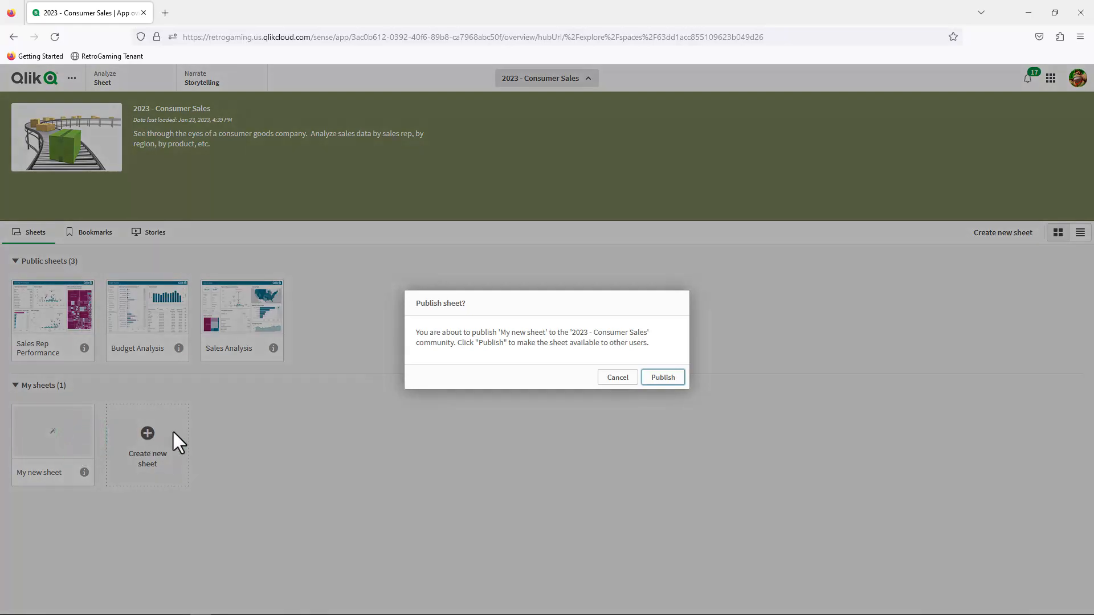
pyautogui.click(662, 378)
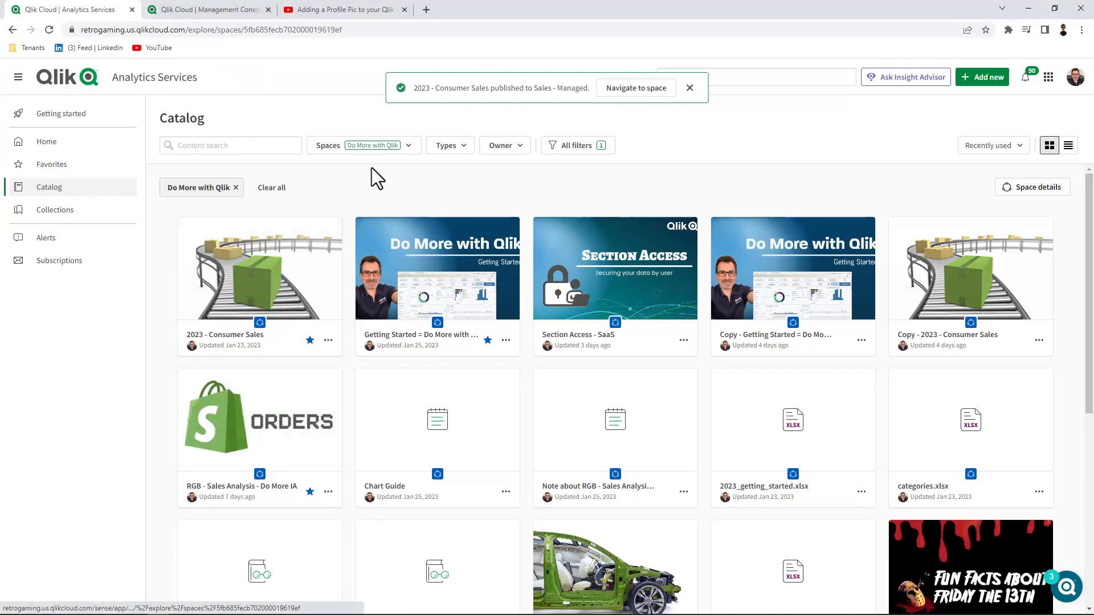
# Step: Switch to the owner's Chrome session, open "2023 - Consumer Sales" from the "Sales - Managed" space, and copy the community sheet "My new sheet"
pyautogui.click(399, 144)
pyautogui.scroll(-5, 414, 320)
pyautogui.scroll(-5, 414, 319)
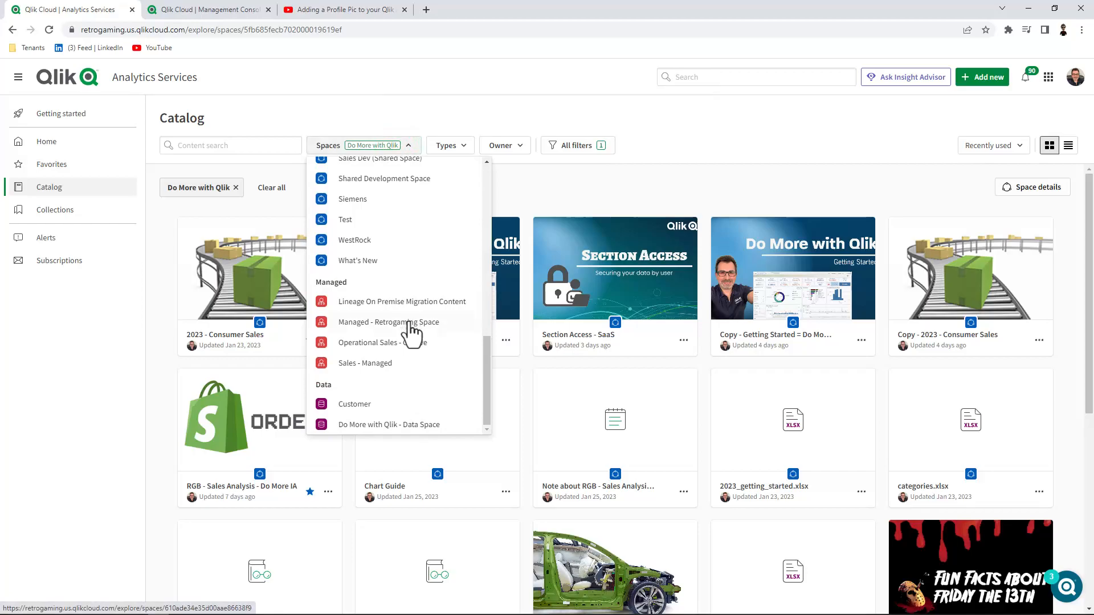
pyautogui.click(401, 367)
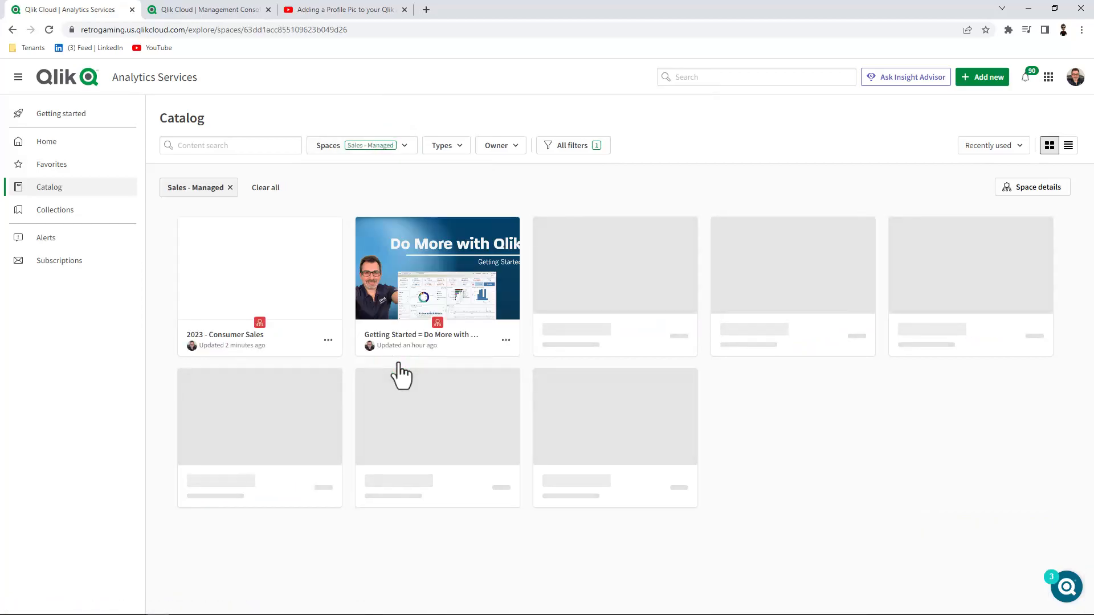
pyautogui.moveTo(296, 288)
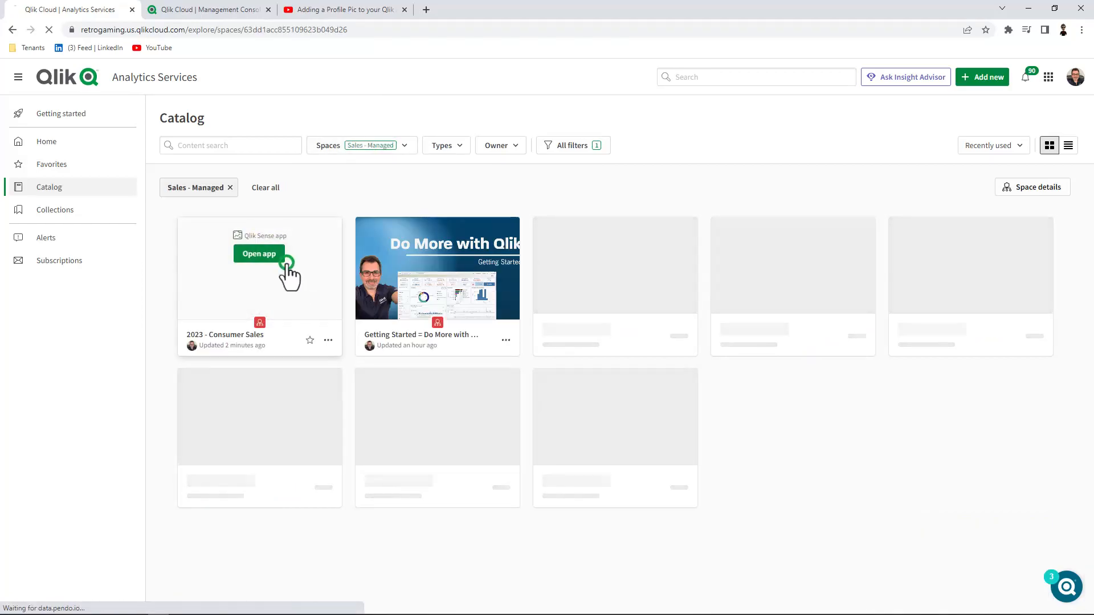
pyautogui.click(286, 266)
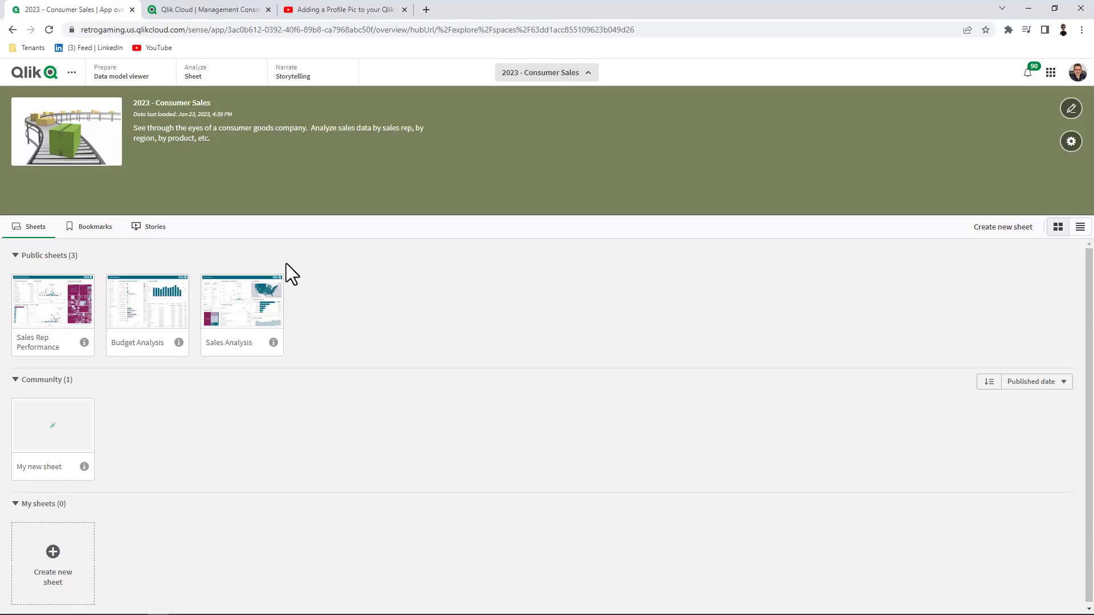
pyautogui.rightClick(52, 434)
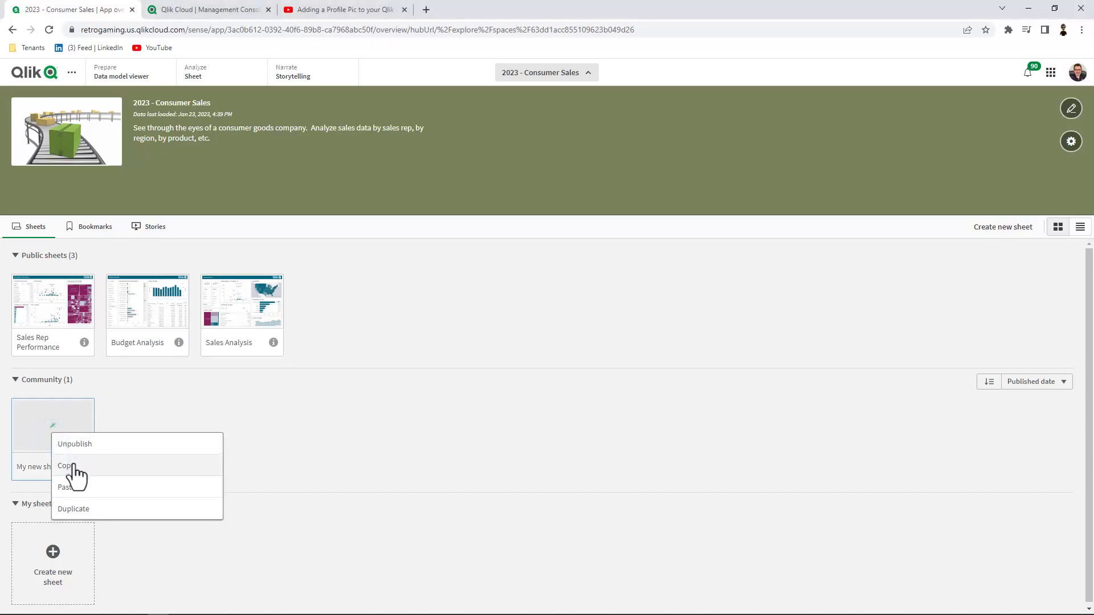
pyautogui.click(73, 471)
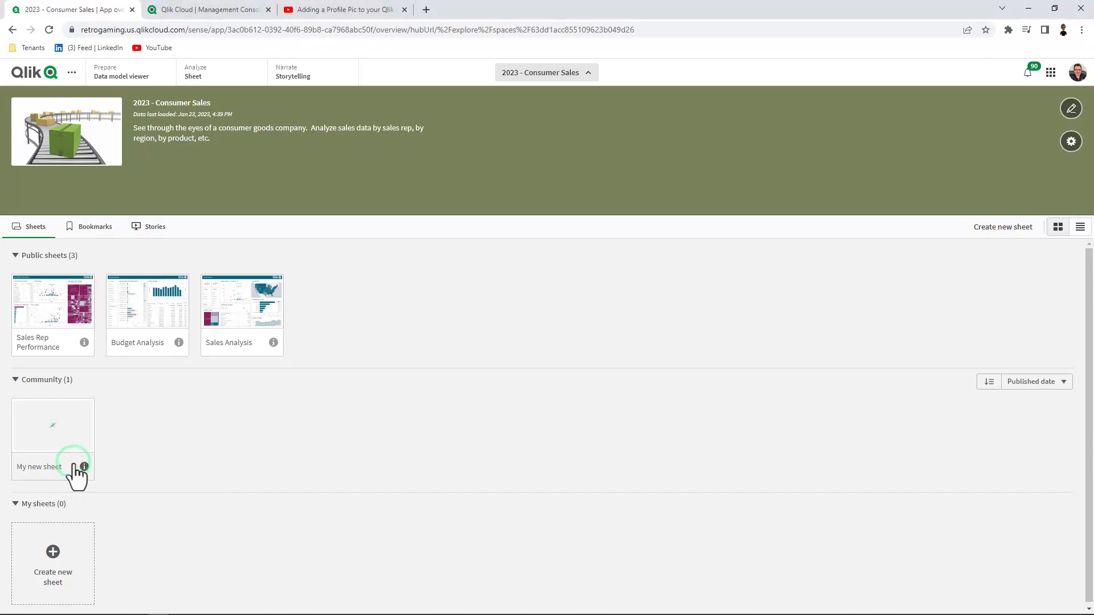
# Step: Filter the catalog to the "Do More with Qlik" space and open the source "2023 - Consumer Sales" app
pyautogui.click(36, 79)
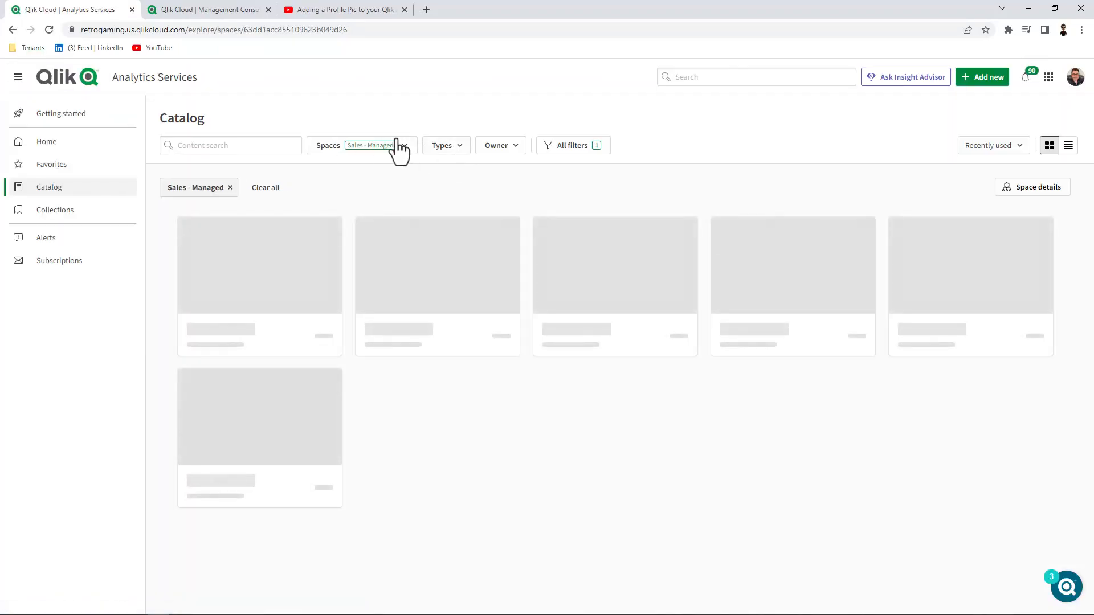
pyautogui.click(398, 146)
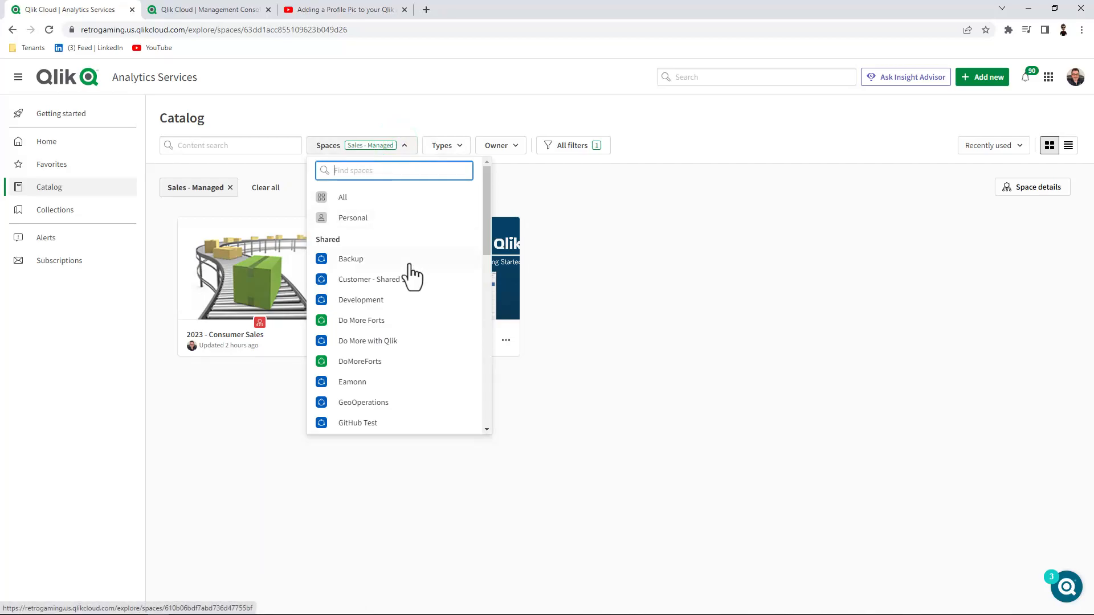
pyautogui.click(394, 341)
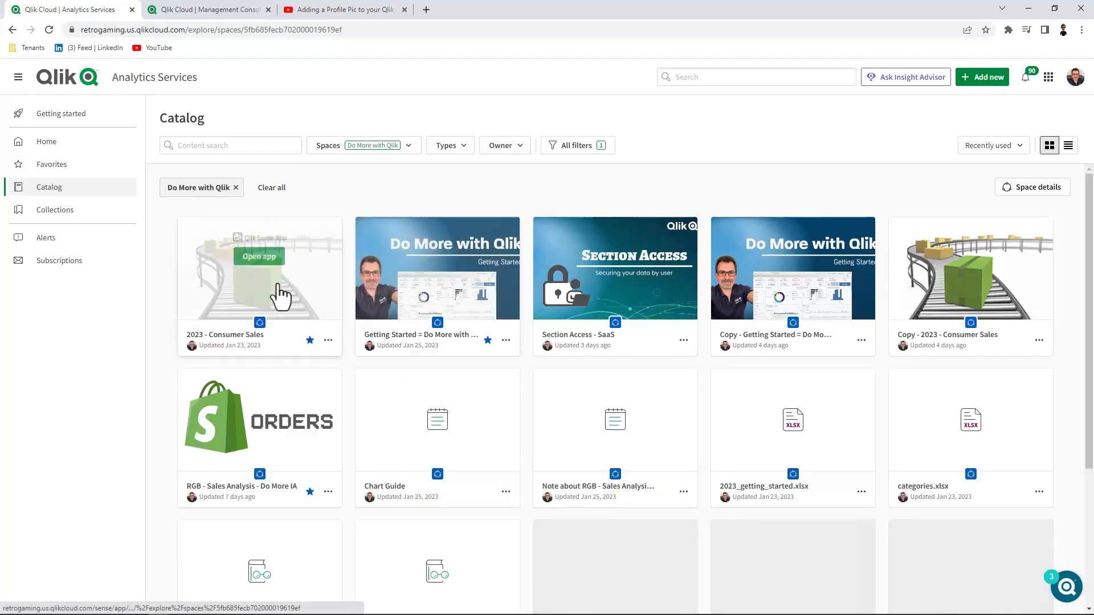
pyautogui.click(269, 278)
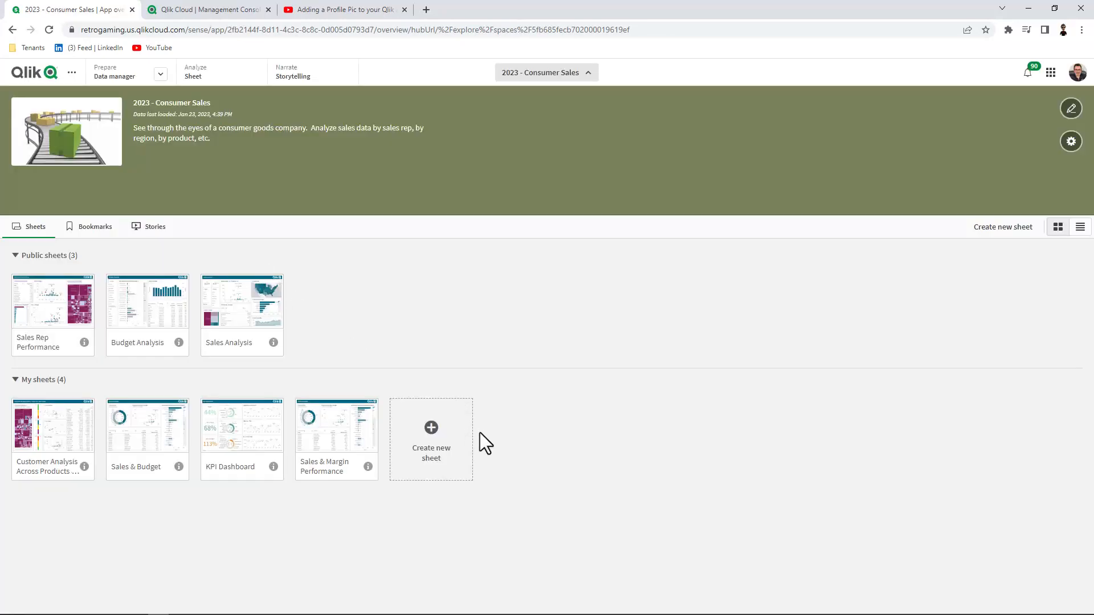
# Step: Paste the copied sheet into the source app with the title "Donkey Kong's COntribution" and make it public
pyautogui.click(494, 440)
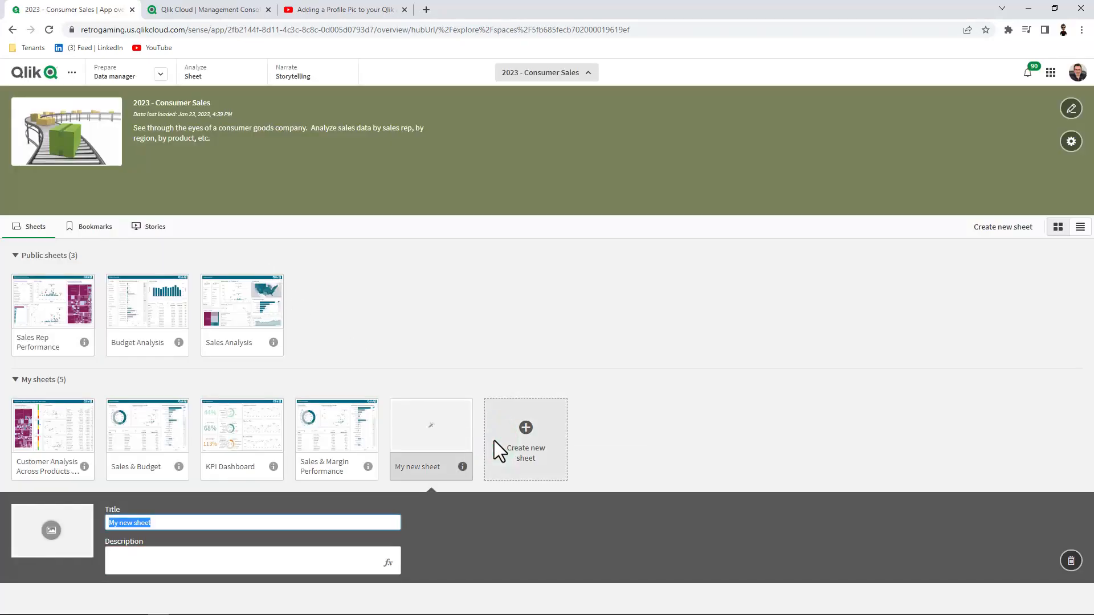
pyautogui.write('Don')
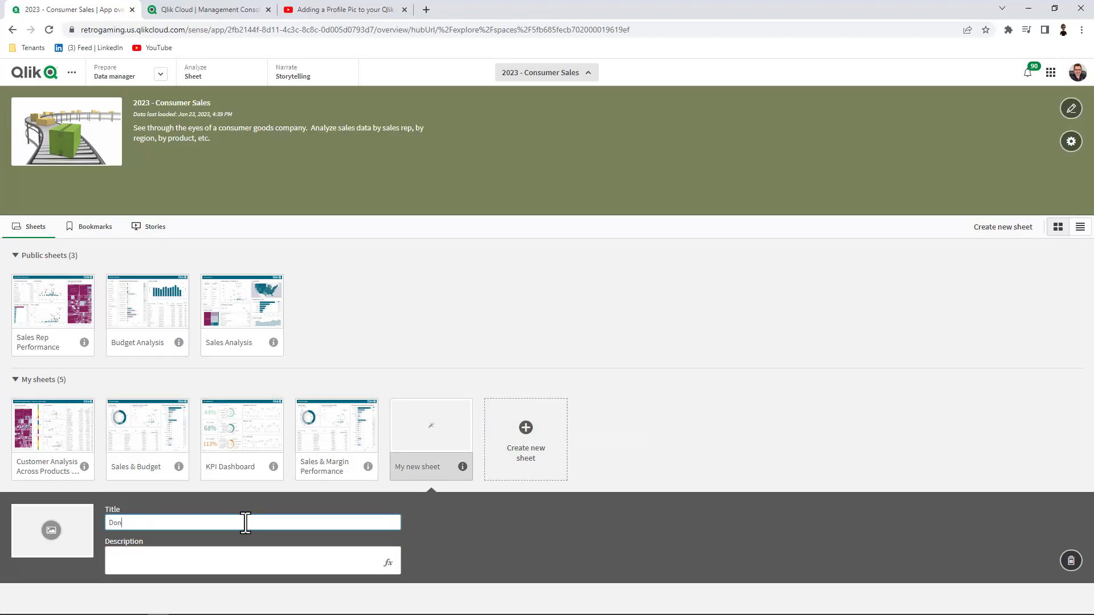
pyautogui.write("key Kong's COntribution")
pyautogui.press('Return')
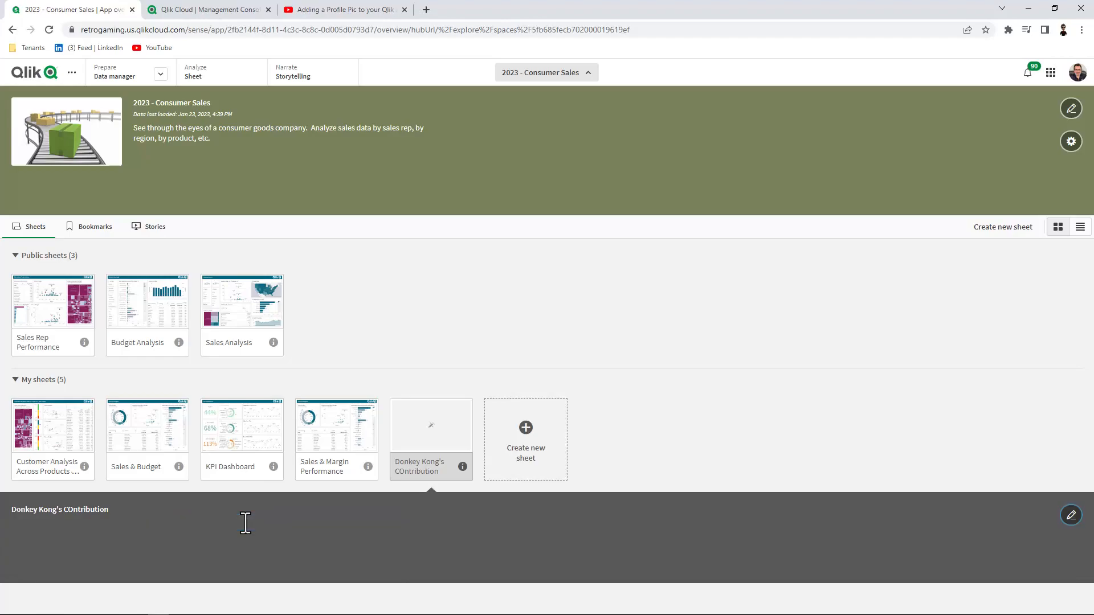
pyautogui.rightClick(411, 430)
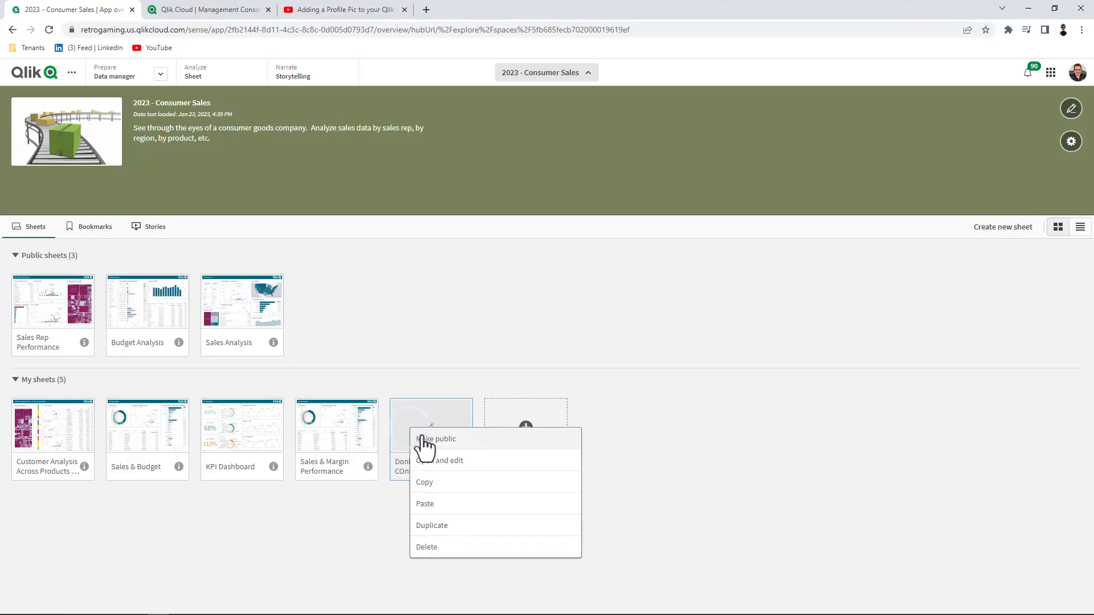
pyautogui.click(423, 438)
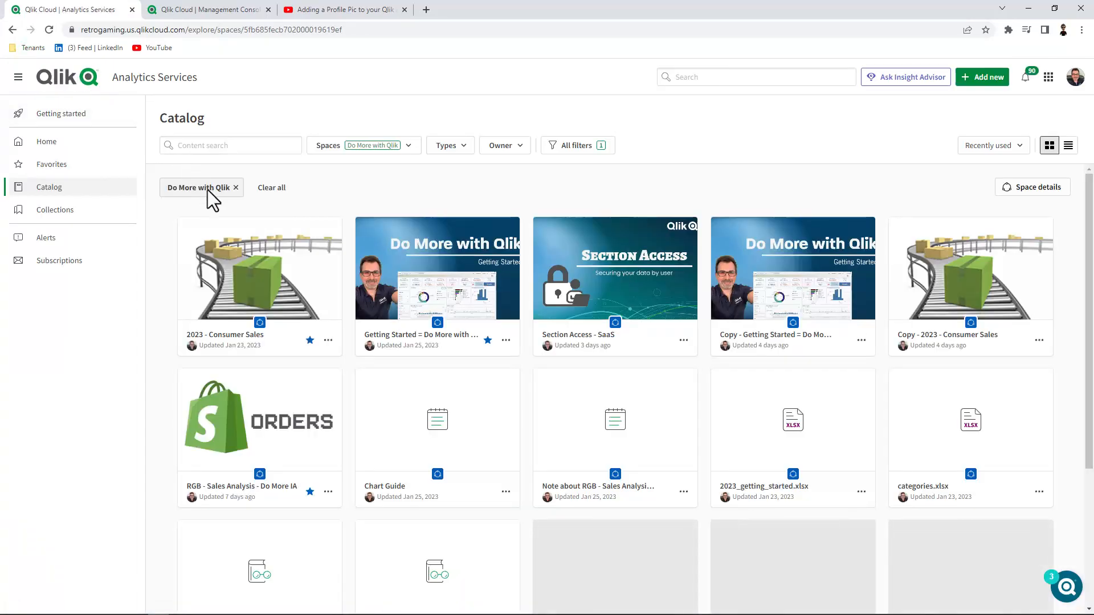
# Step: Republish "2023 - Consumer Sales" to its "Sales - Managed" copy without data, and open "Donkey Kong's COntribution" in the member's Firefox session
pyautogui.click(329, 340)
pyautogui.click(296, 232)
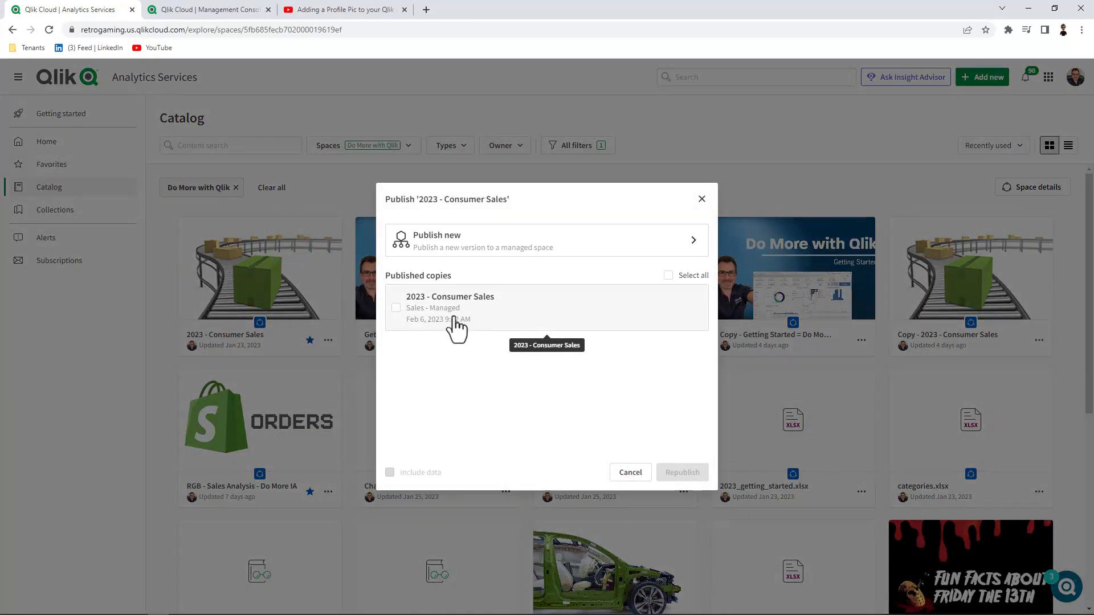
pyautogui.click(396, 308)
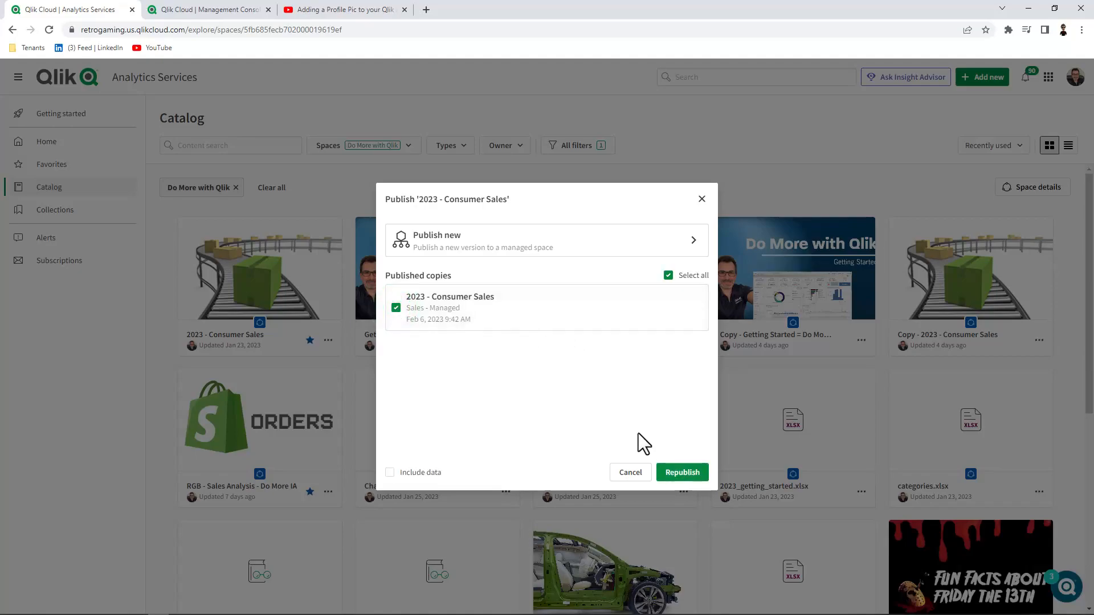
pyautogui.click(671, 478)
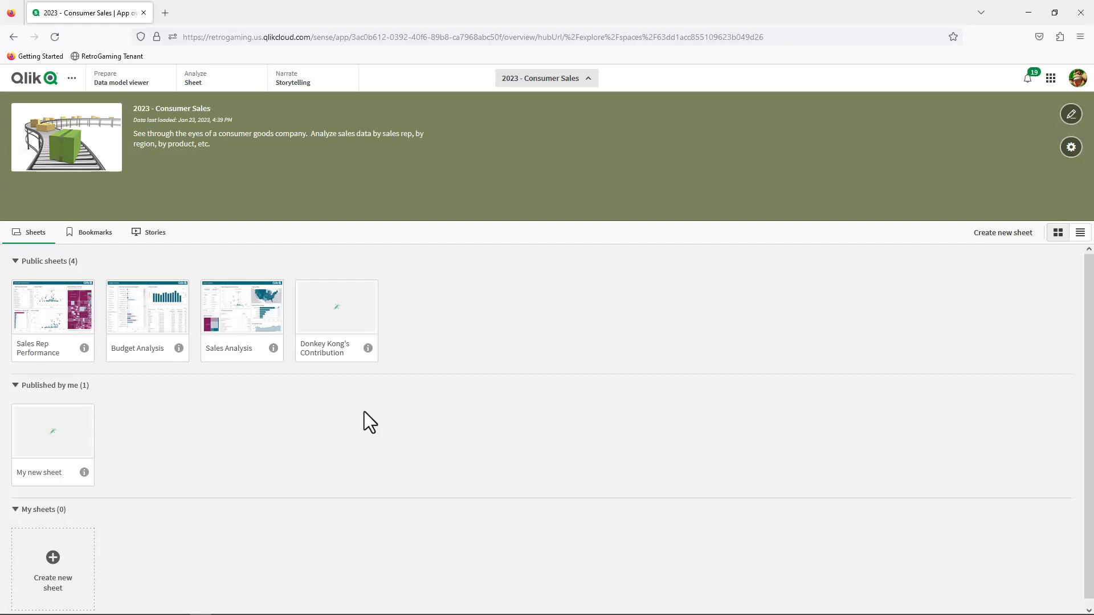
pyautogui.click(344, 312)
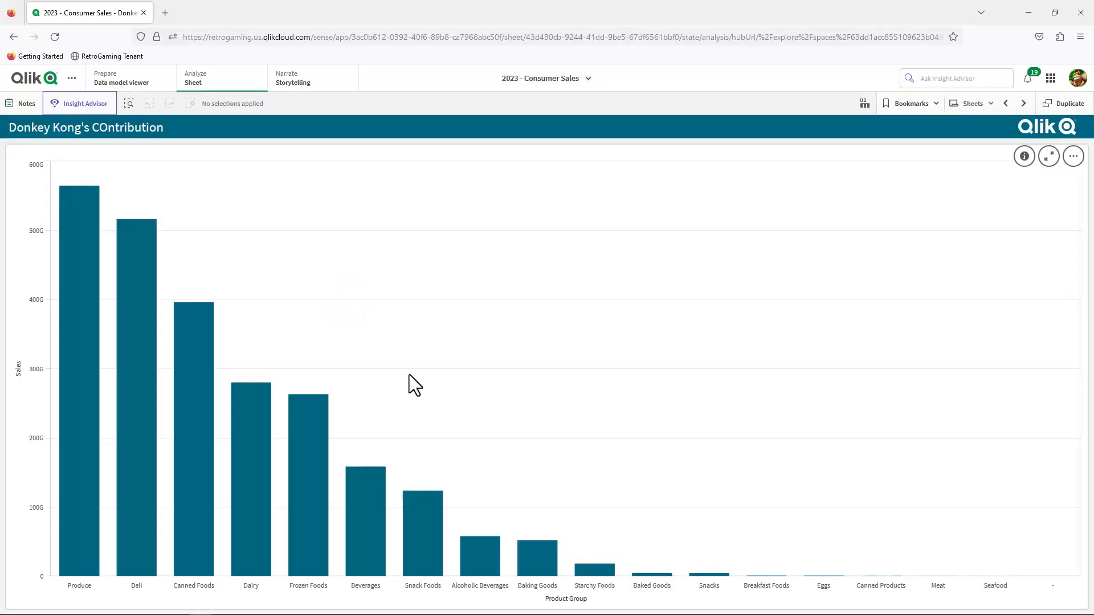